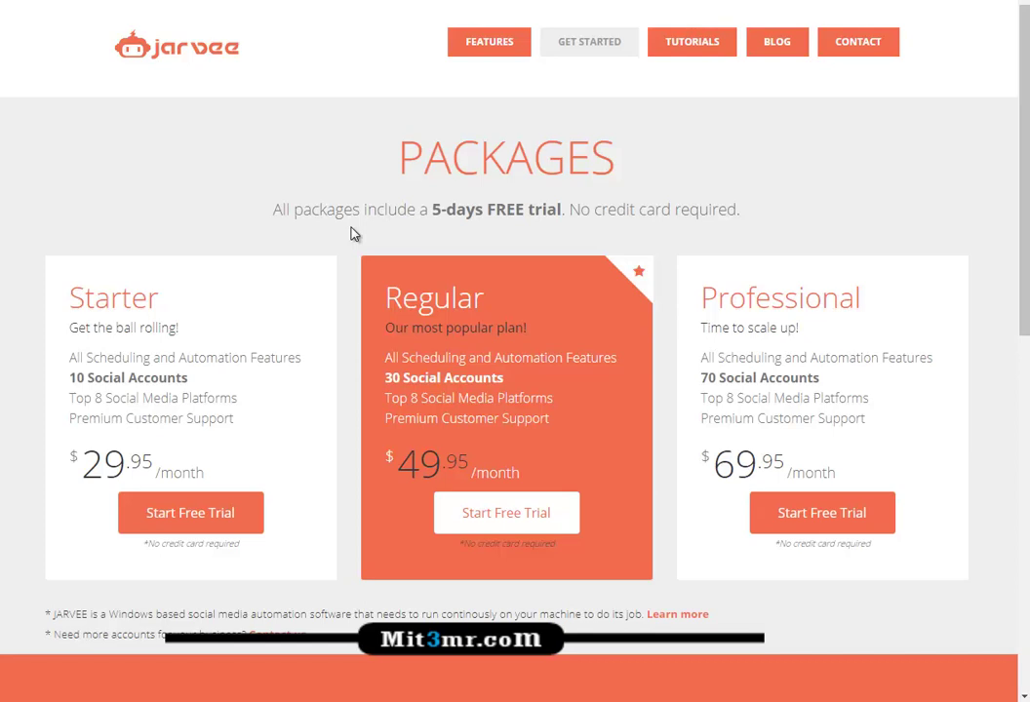
Step: Look through the Jarvee packages page, from the pricing plans down to the feature overview and footer
scroll(345, 246, "down", 5)
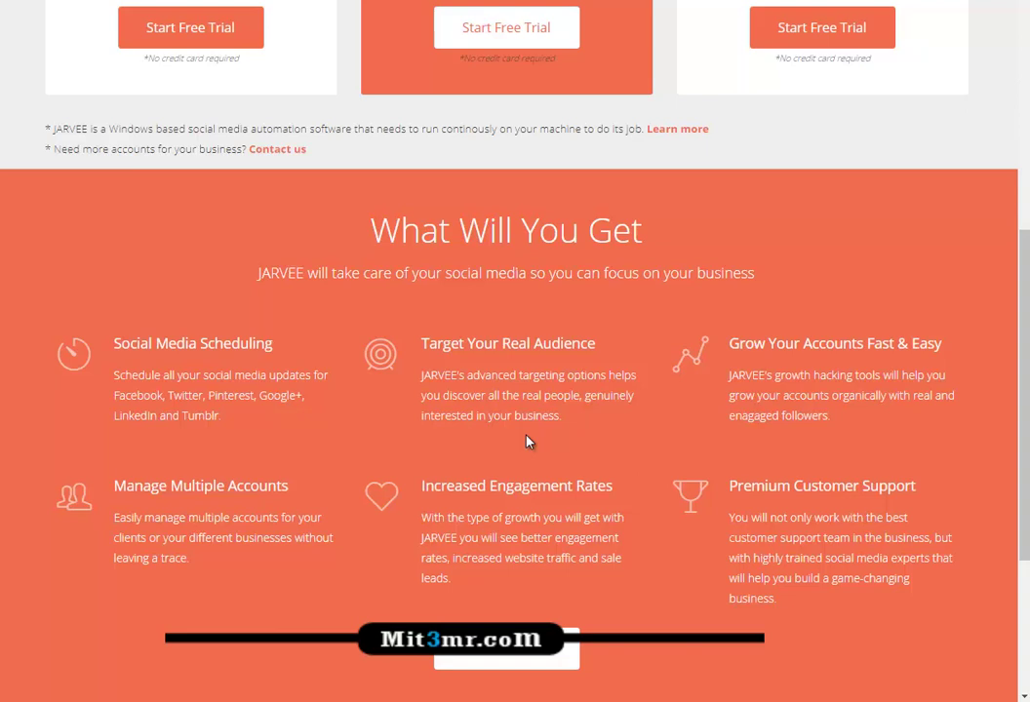
scroll(526, 442, "down", 3)
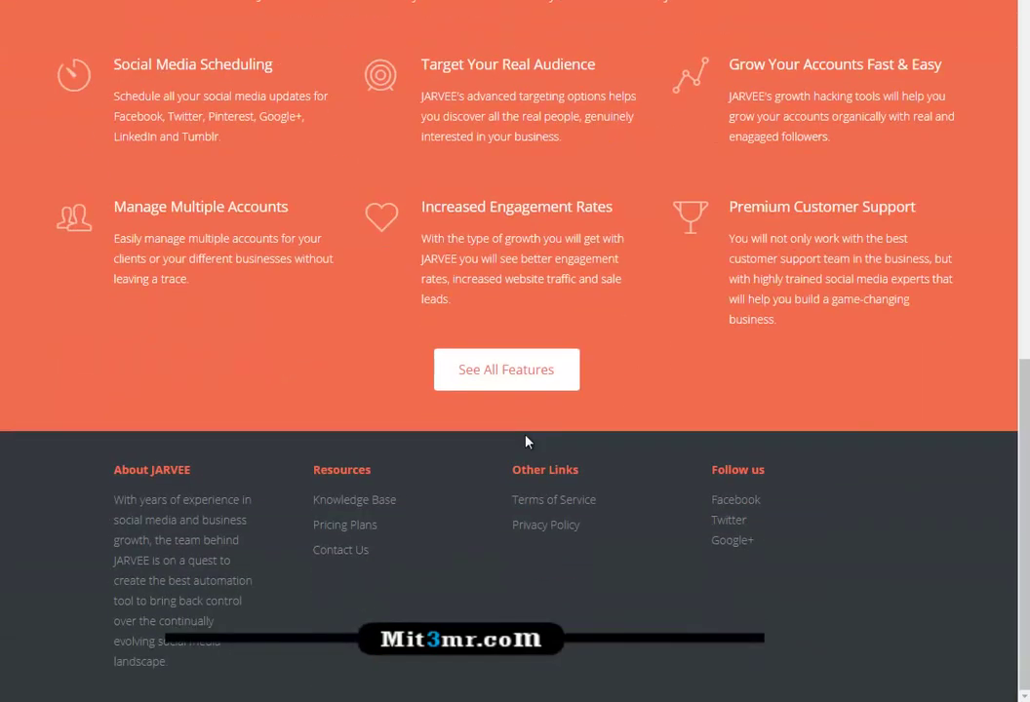
scroll(527, 439, "up", 7)
scroll(542, 478, "up", 2)
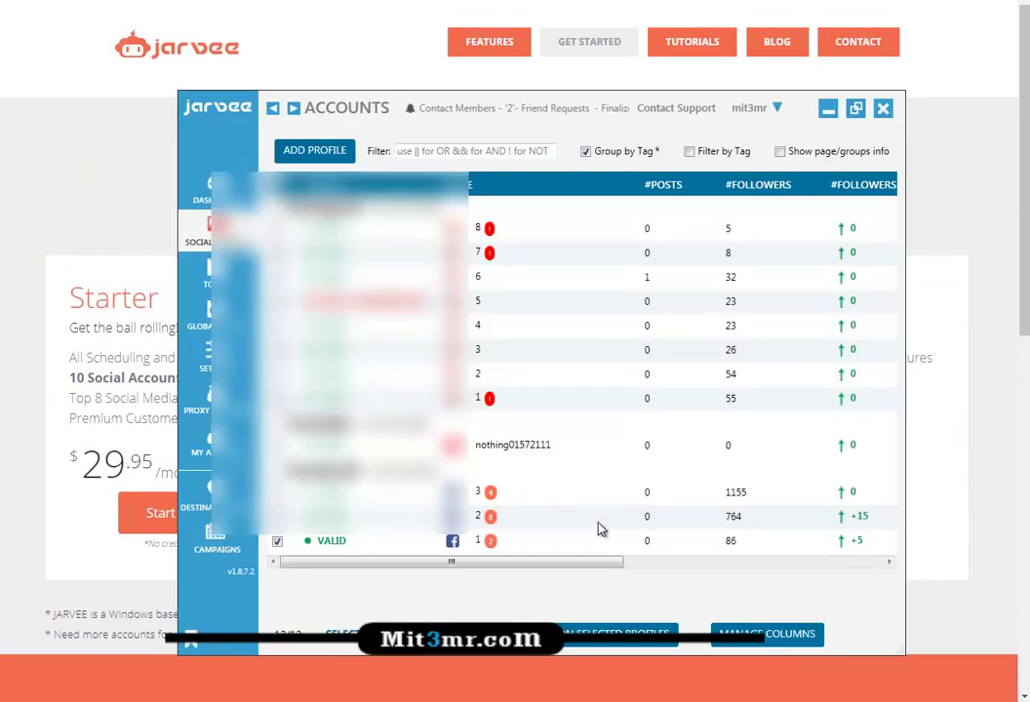
Step: Switch to the Jarvee application, reposition its window, and view the dashboard's activity summary and statistics before returning to the social profiles
left_click_drag(588, 108, 538, 85)
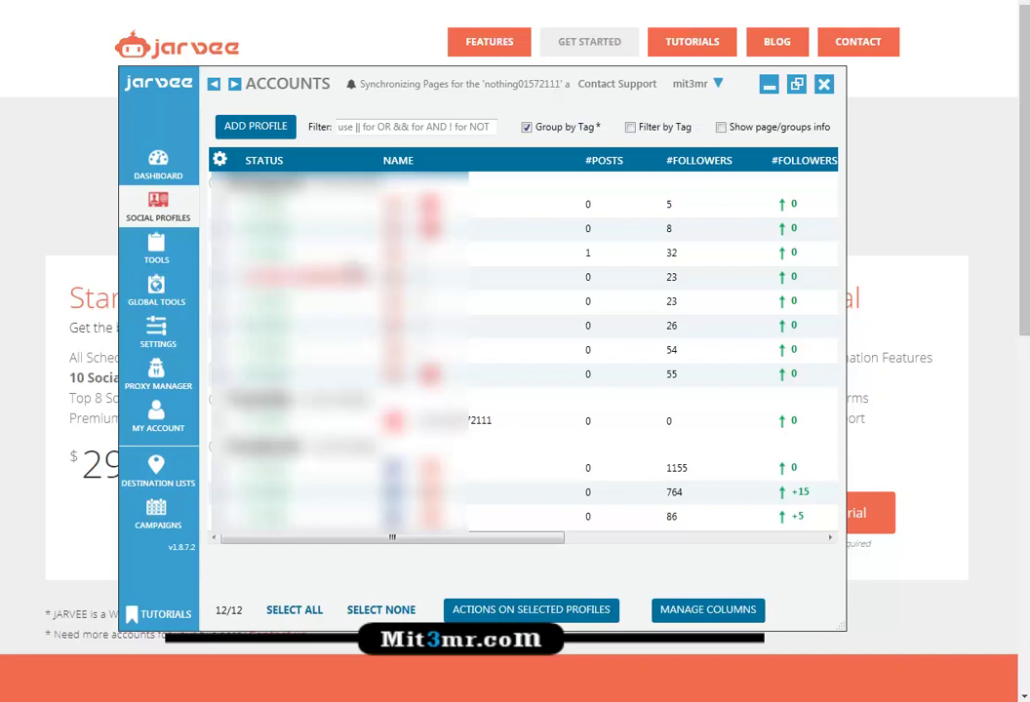
left_click(159, 162)
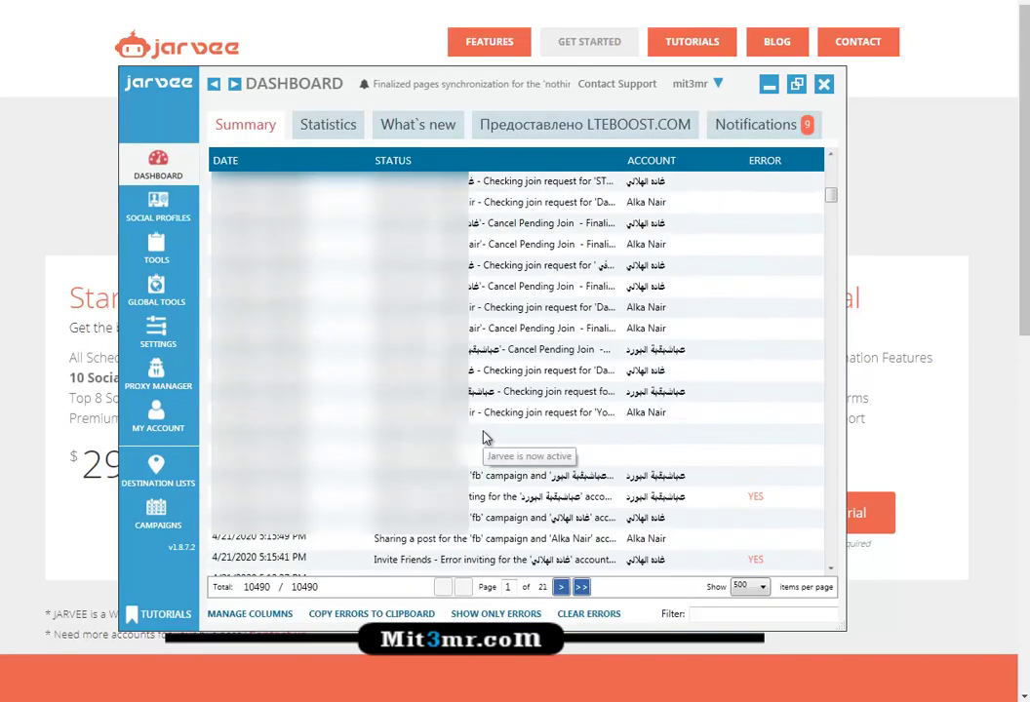
left_click(334, 134)
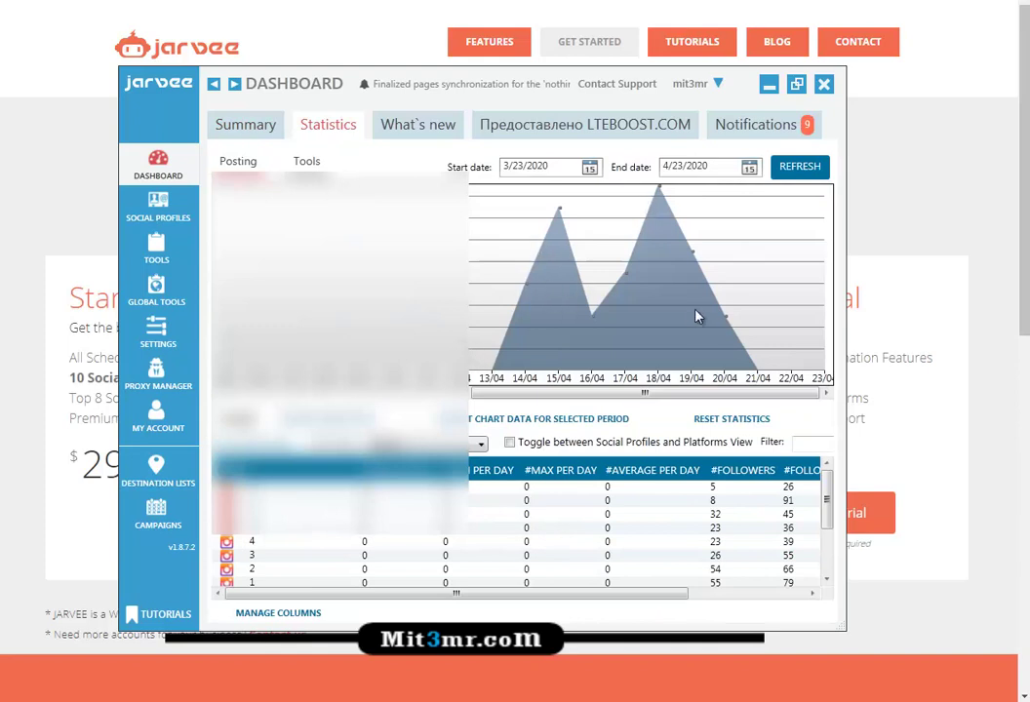
left_click(169, 221)
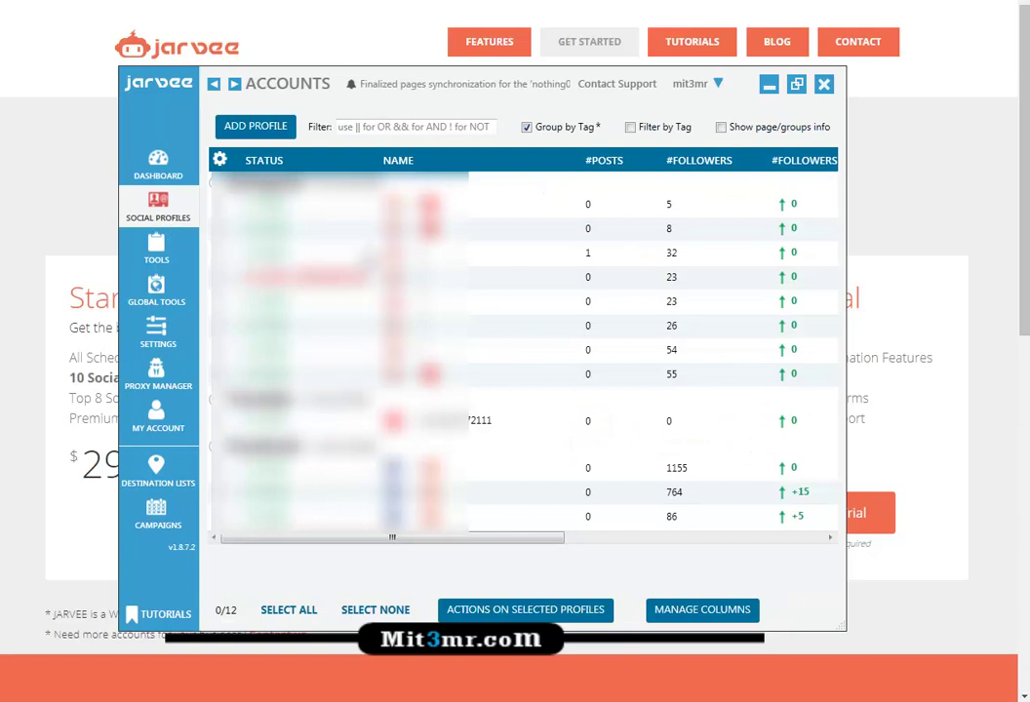
Step: Add a new Facebook profile without filling in its credentials and return to the accounts list
left_click(268, 131)
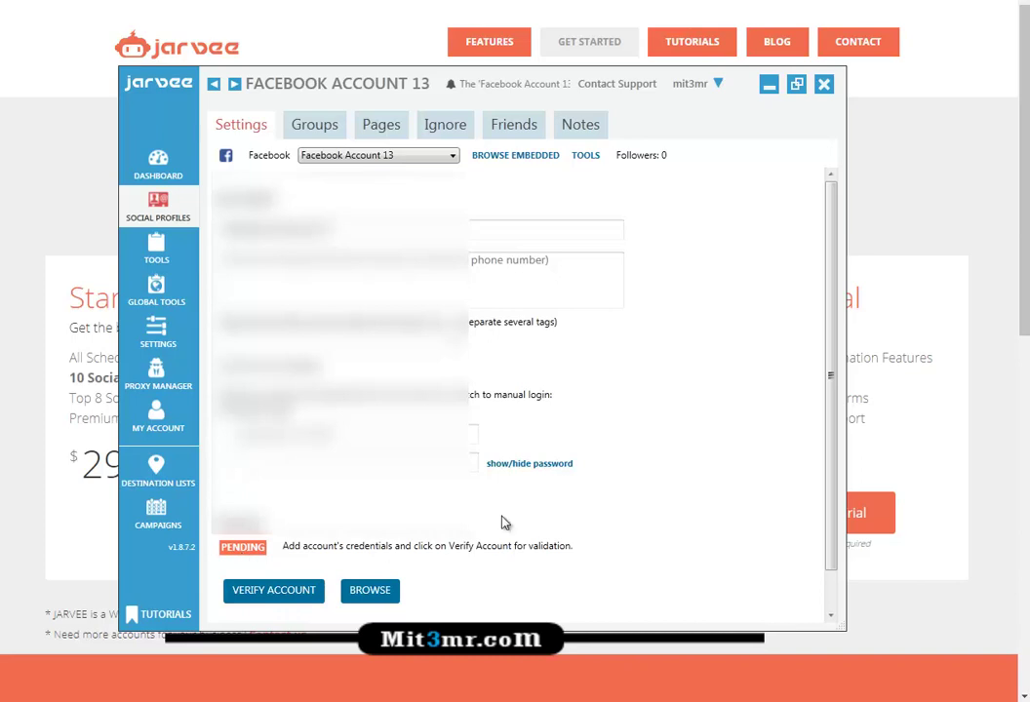
scroll(521, 518, "down", 1)
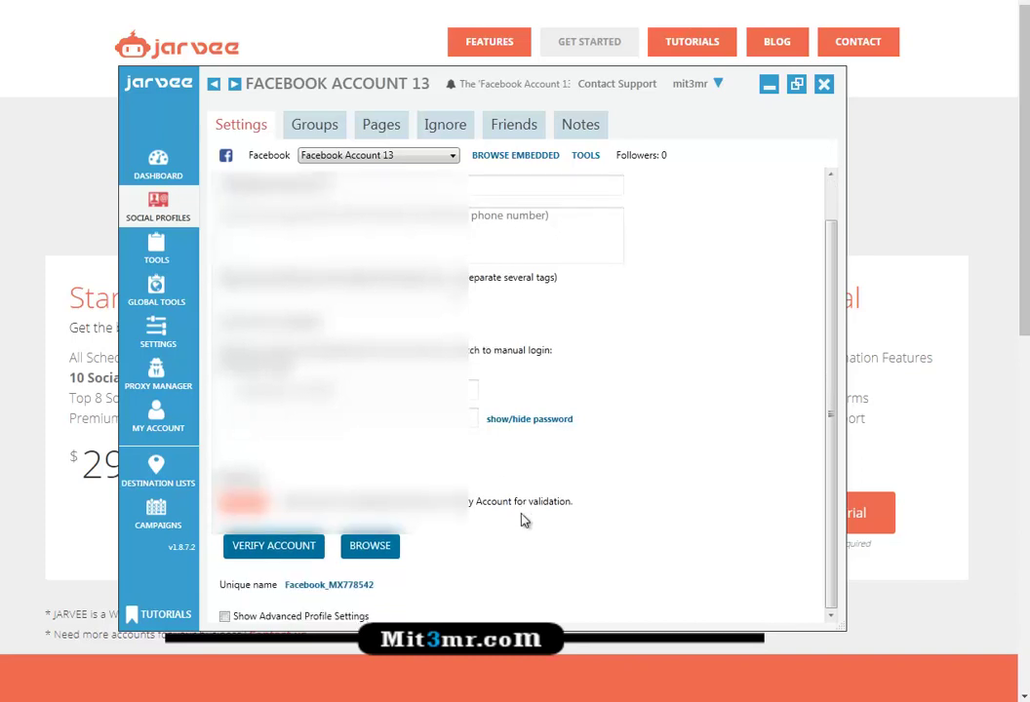
left_click(160, 205)
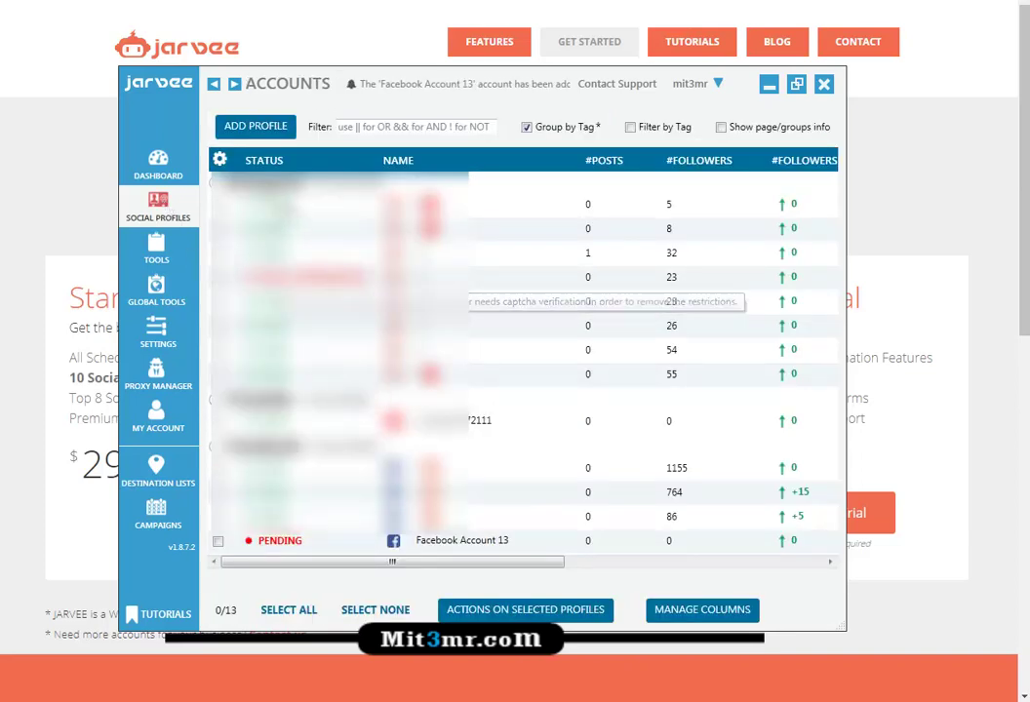
Step: Examine the automation tools available for each account, including the visible-column options and the columns beyond Unfollow
left_click(159, 252)
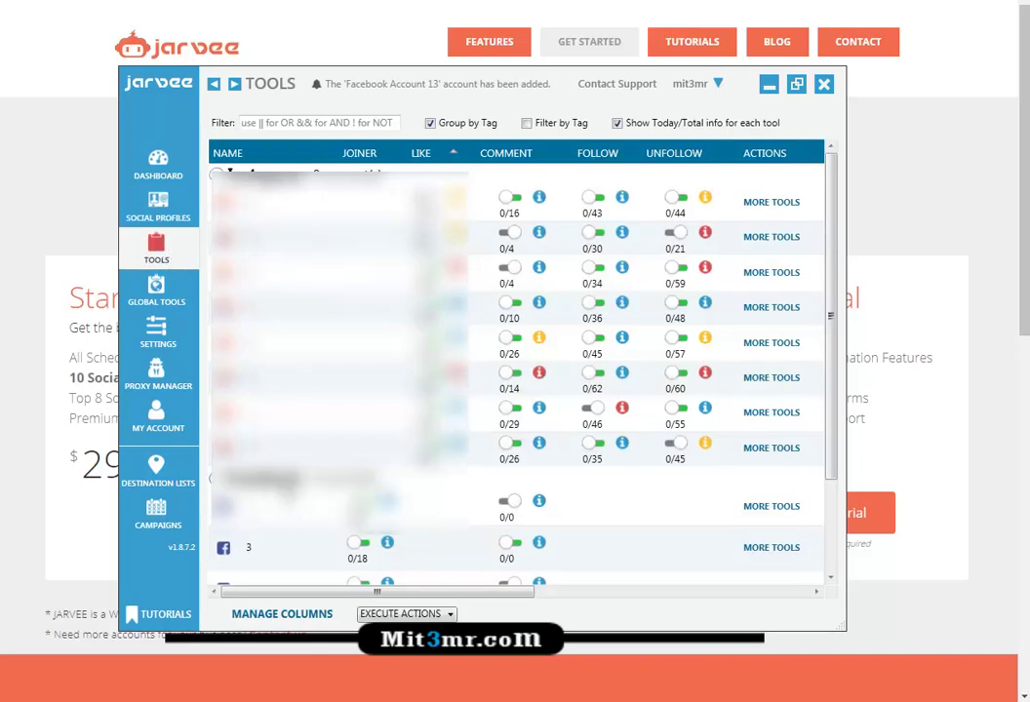
scroll(244, 408, "down", 3)
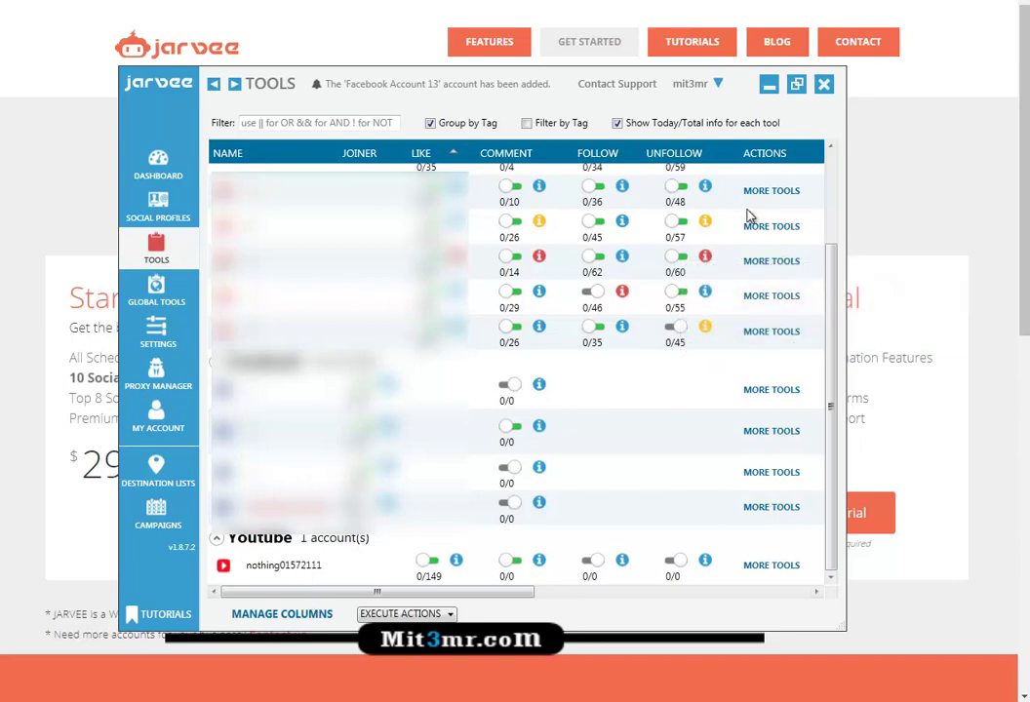
mouse_move(471, 593)
left_mouse_down()
mouse_move(678, 583)
mouse_move(466, 592)
left_mouse_up()
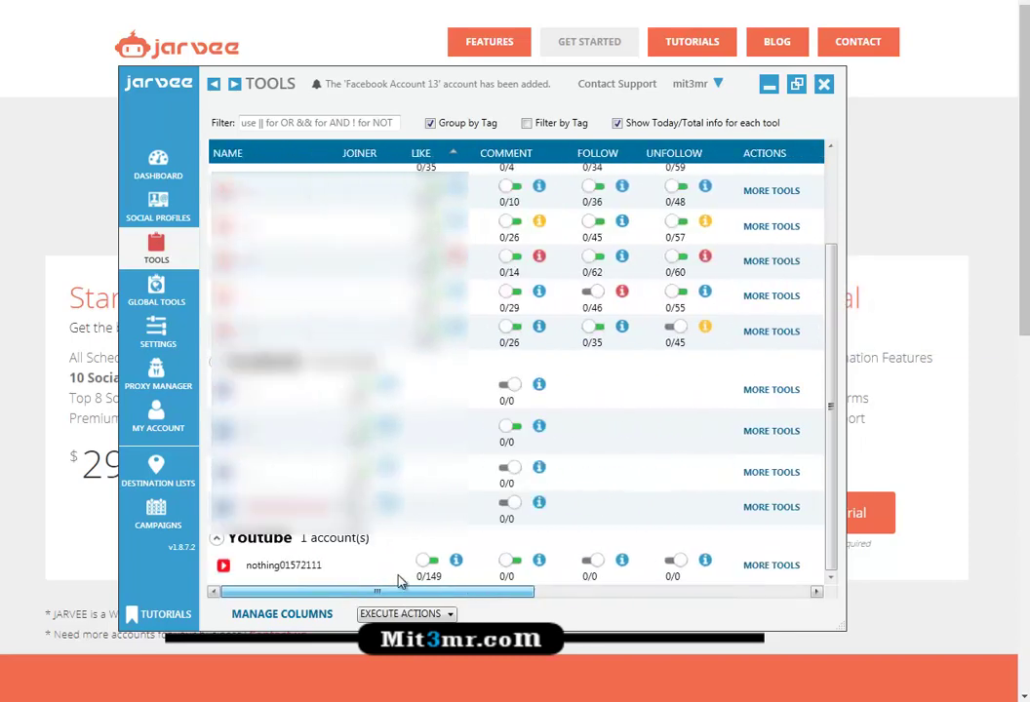
left_click(282, 617)
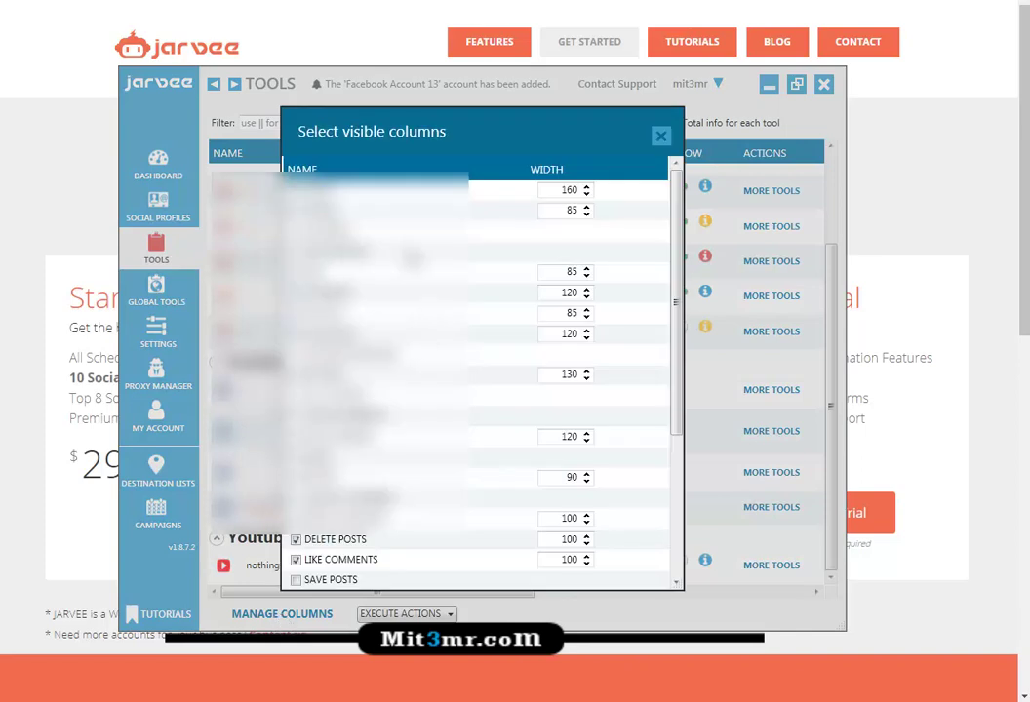
left_click(661, 135)
scroll(624, 402, "up", 2)
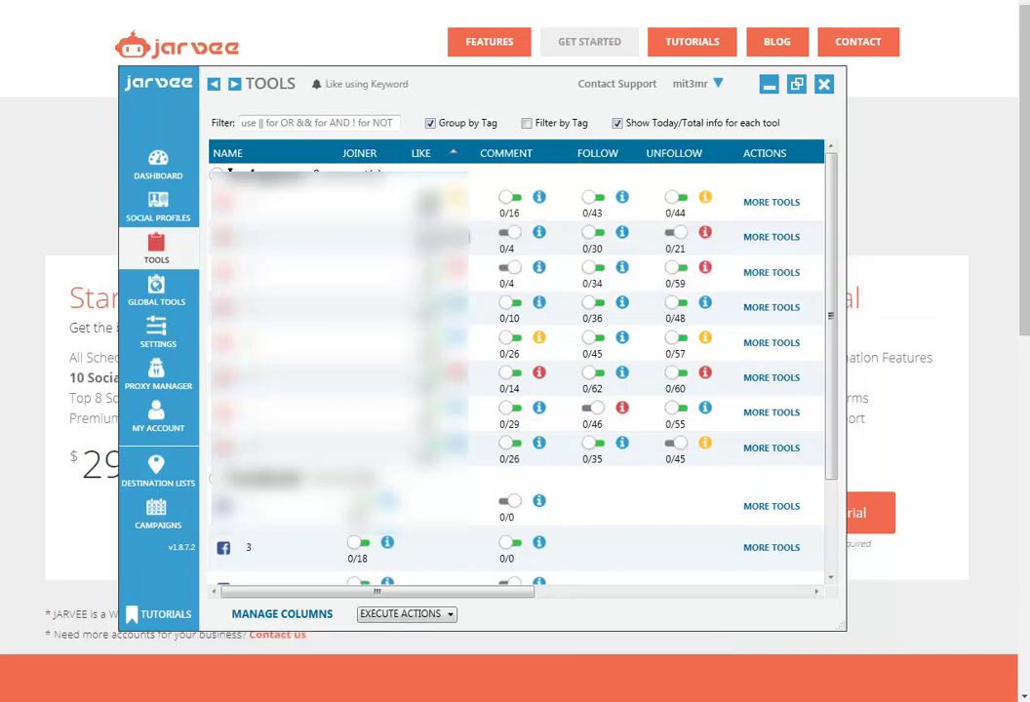
scroll(663, 582, "down", 5)
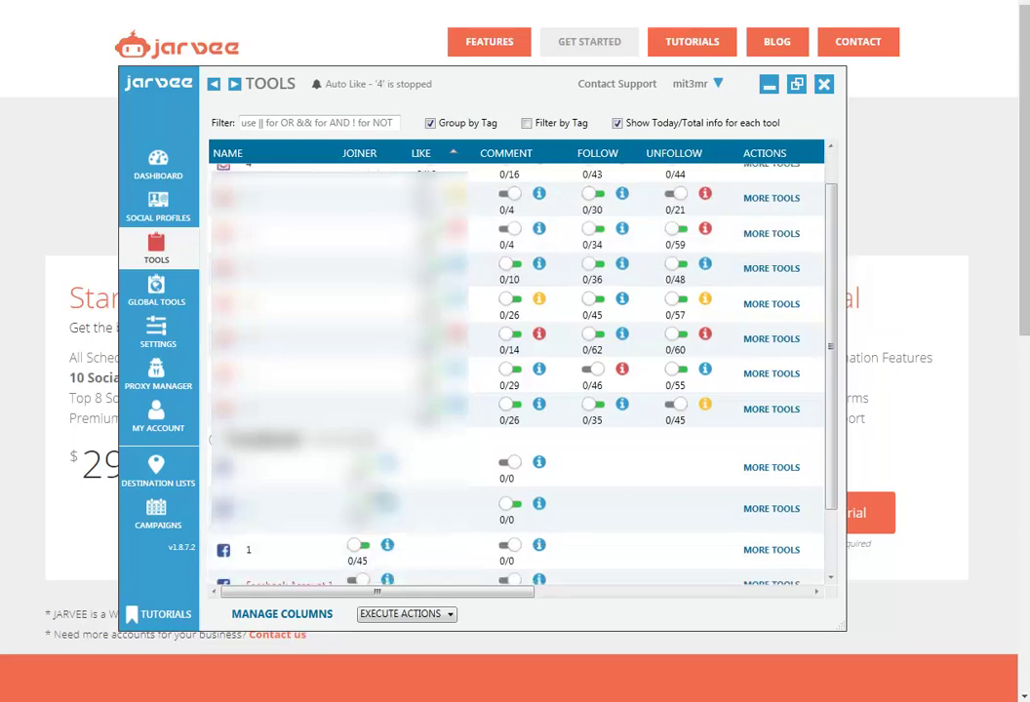
left_click_drag(523, 590, 712, 576)
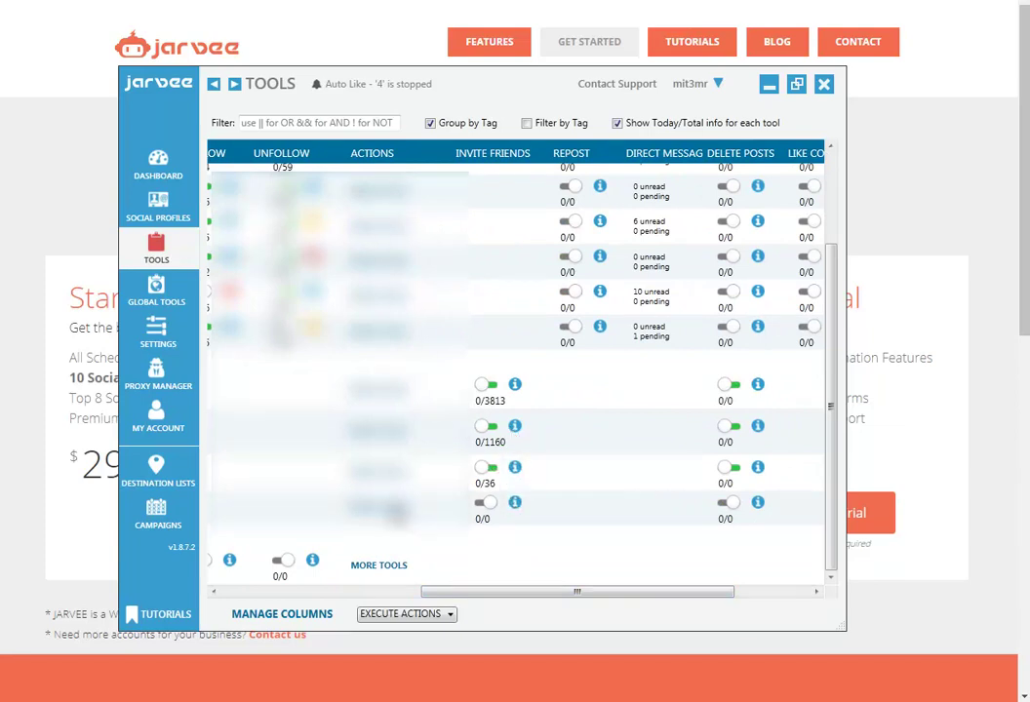
Step: Open the full tool set of Facebook Account 13 on Group Finder and maximize the application window
left_click(397, 510)
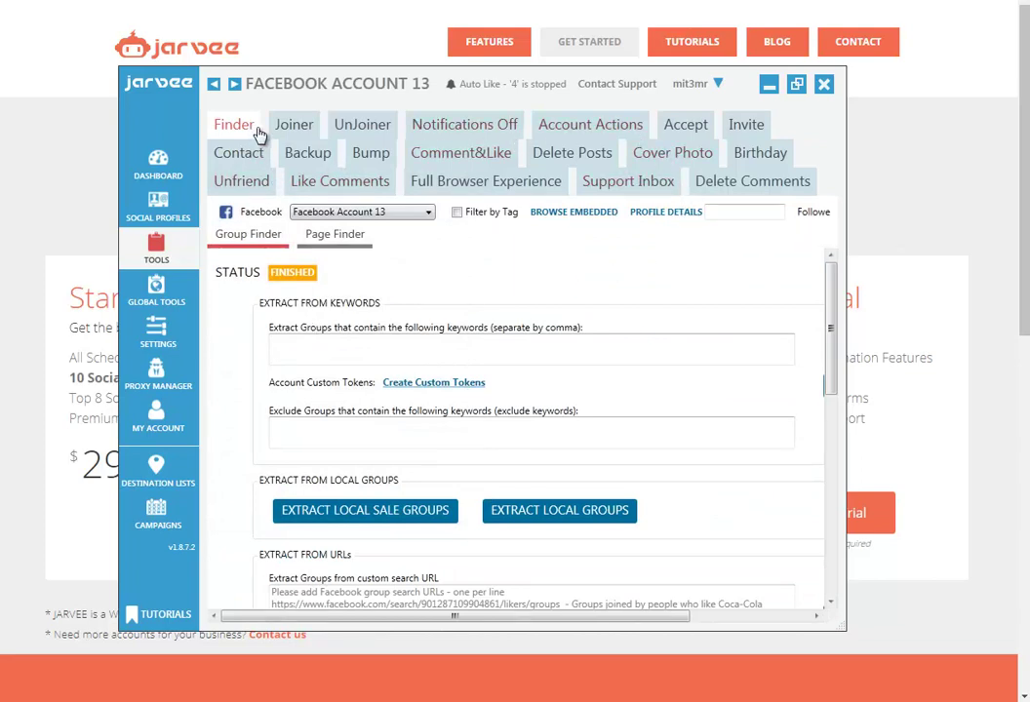
left_click(365, 356)
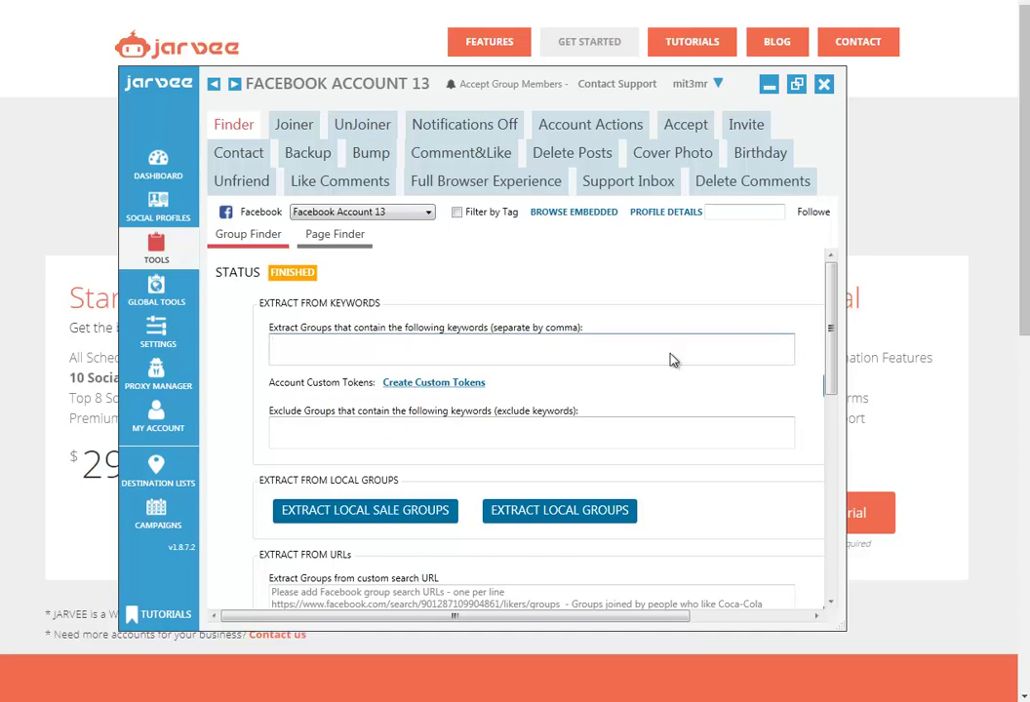
left_click(797, 83)
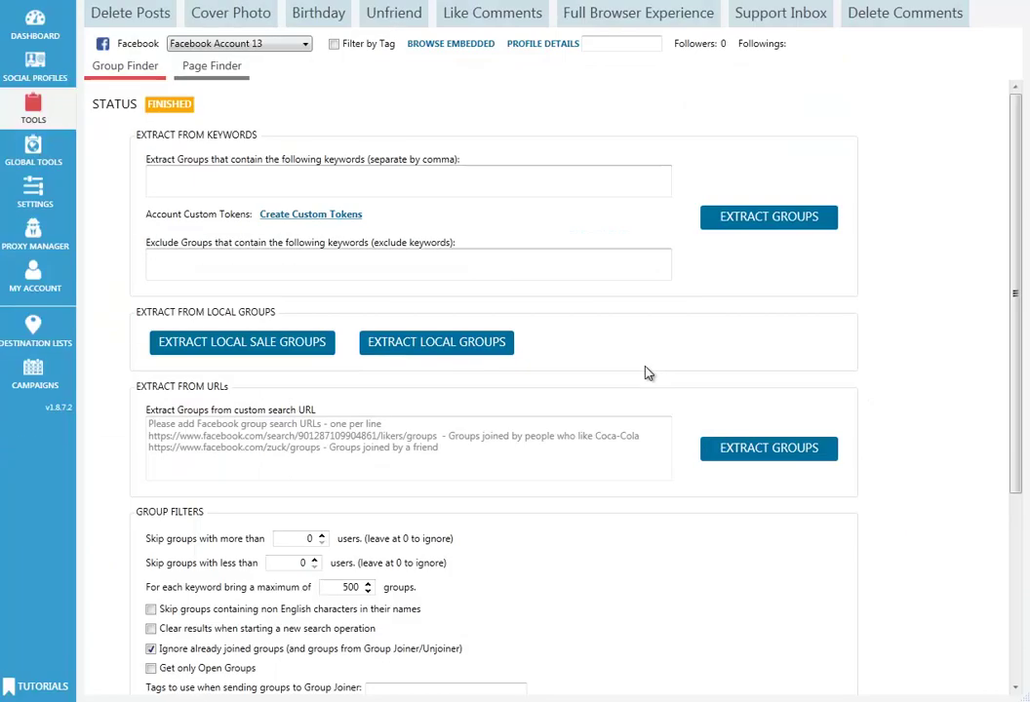
left_click(344, 437)
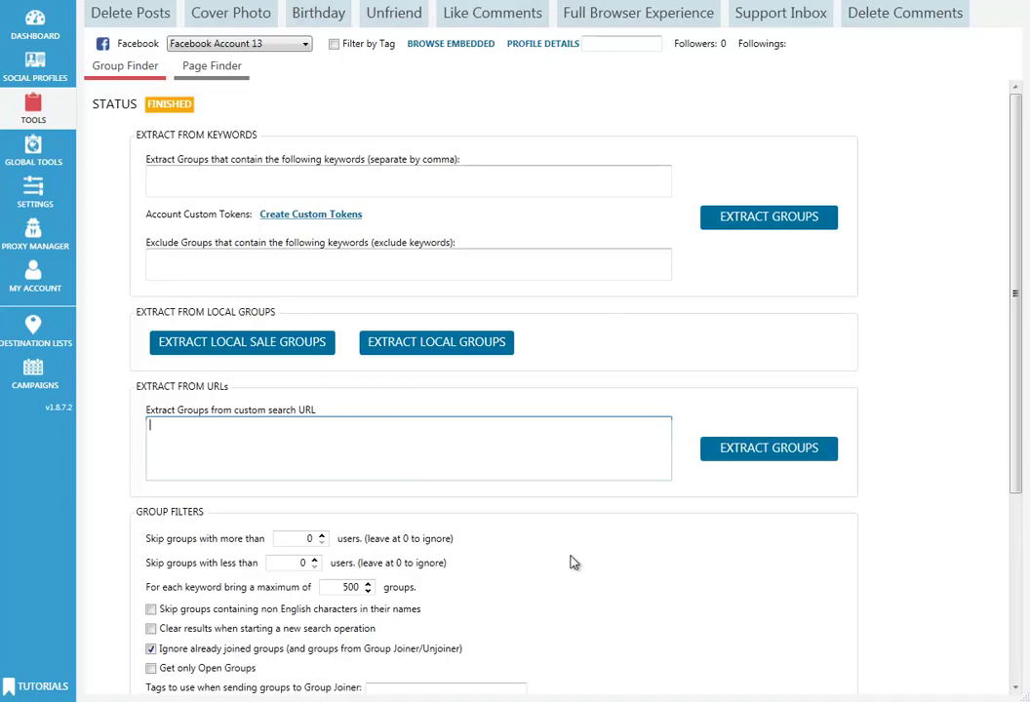
left_click(478, 527)
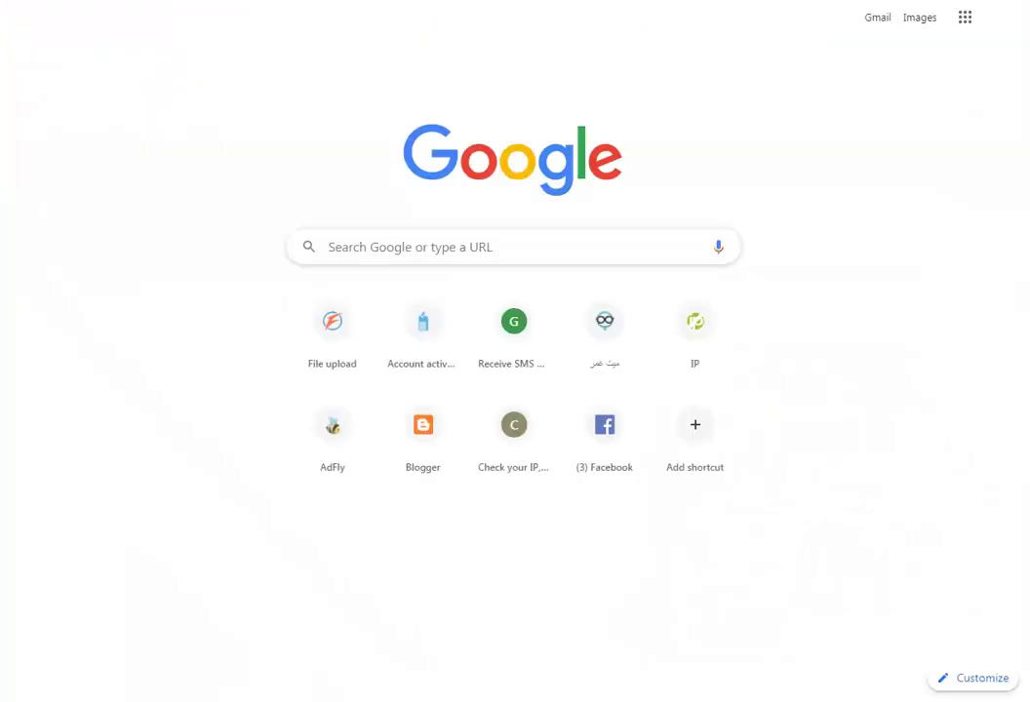
Step: Switch to the web browser, search Google for "fb" and open the Facebook site
type("fb")
key("Return")
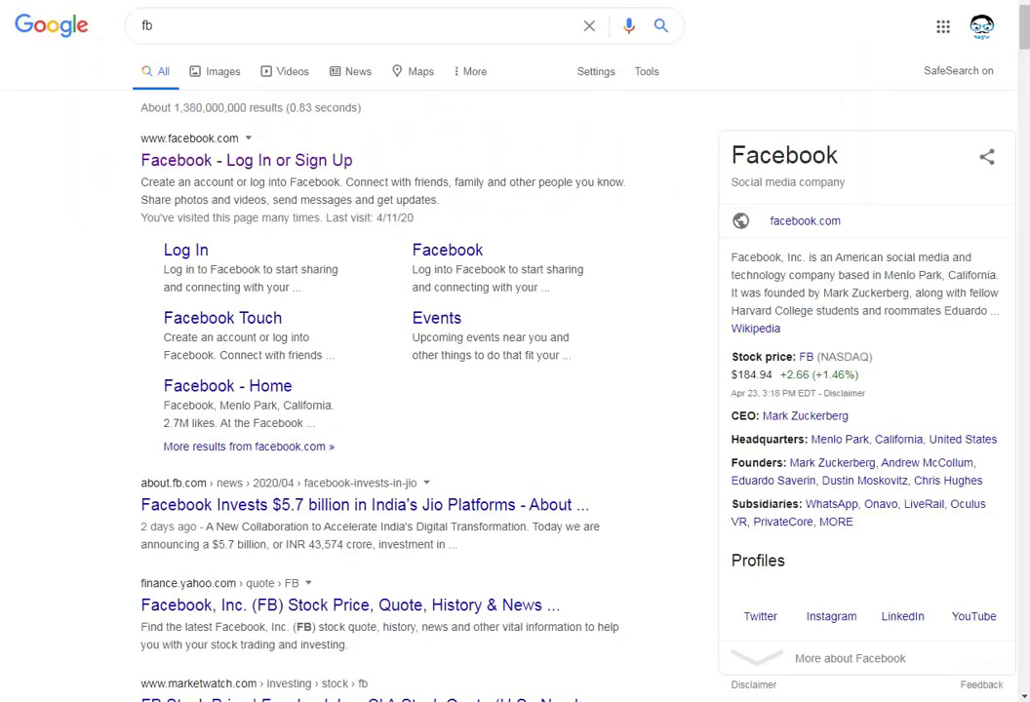
left_click(185, 161)
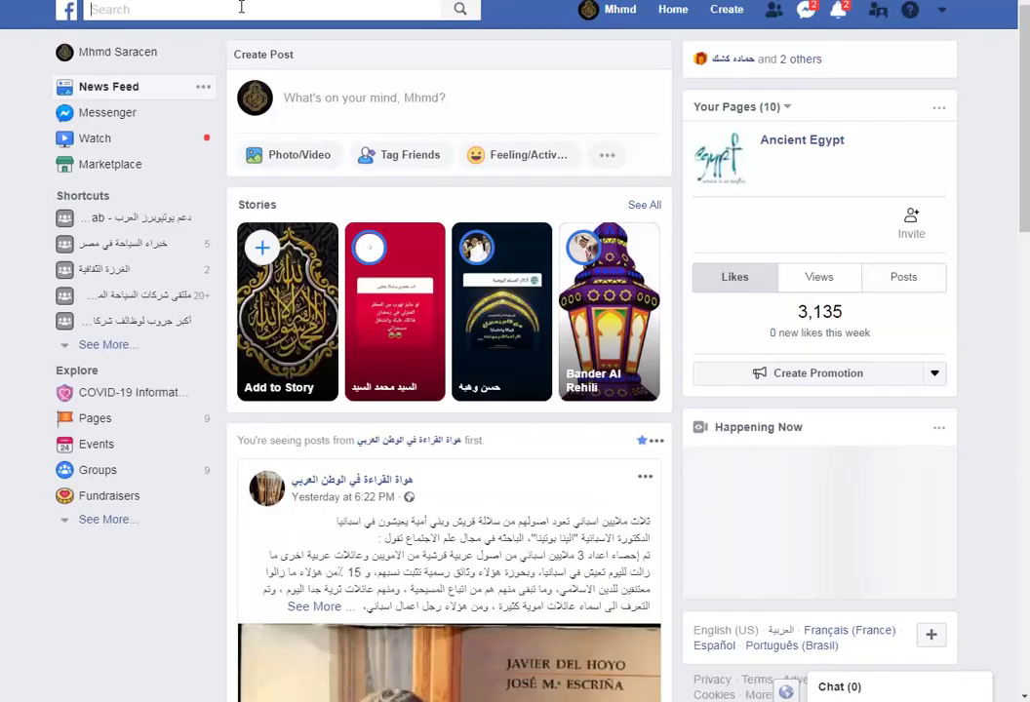
Step: Search Facebook for "عقارات"
left_click(241, 6)
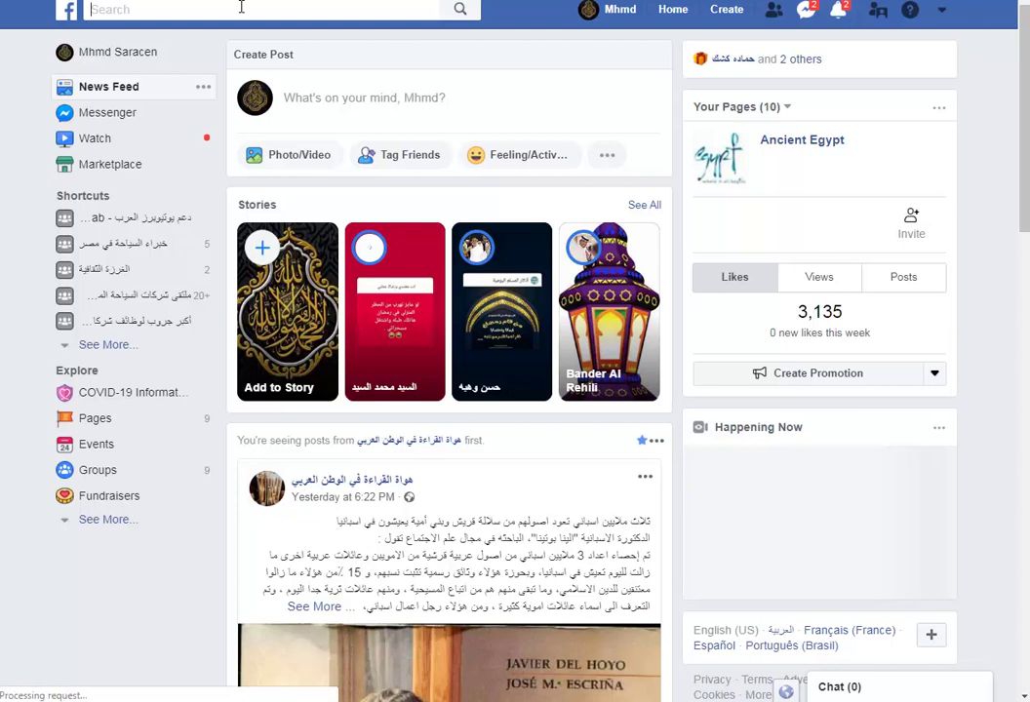
type("u")
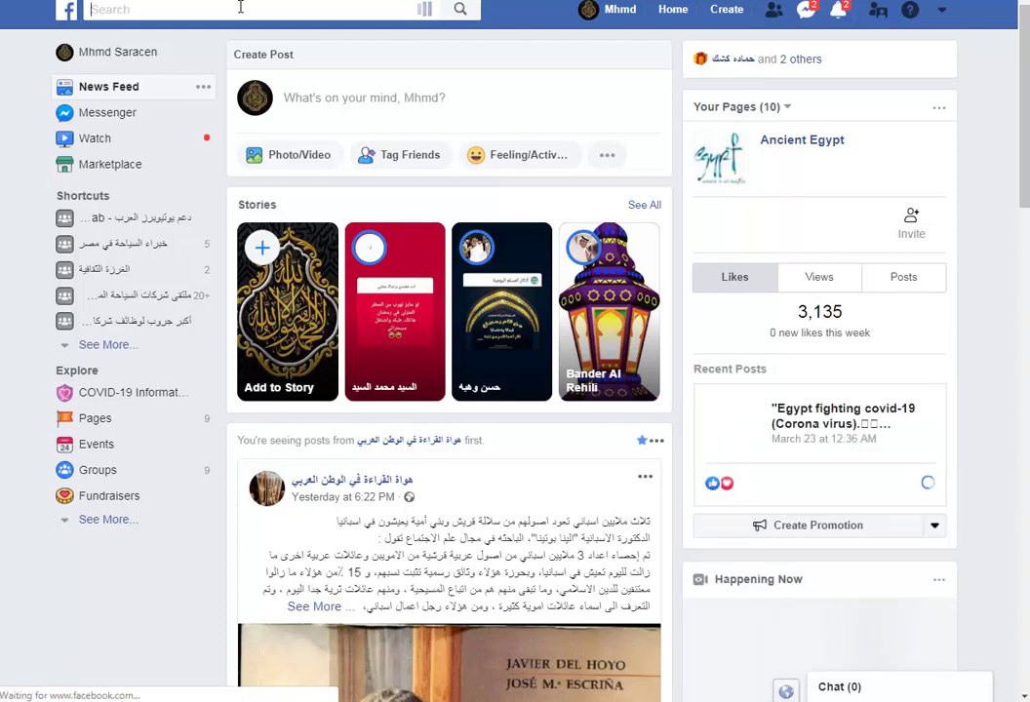
key("BackSpace")
type("ذارات")
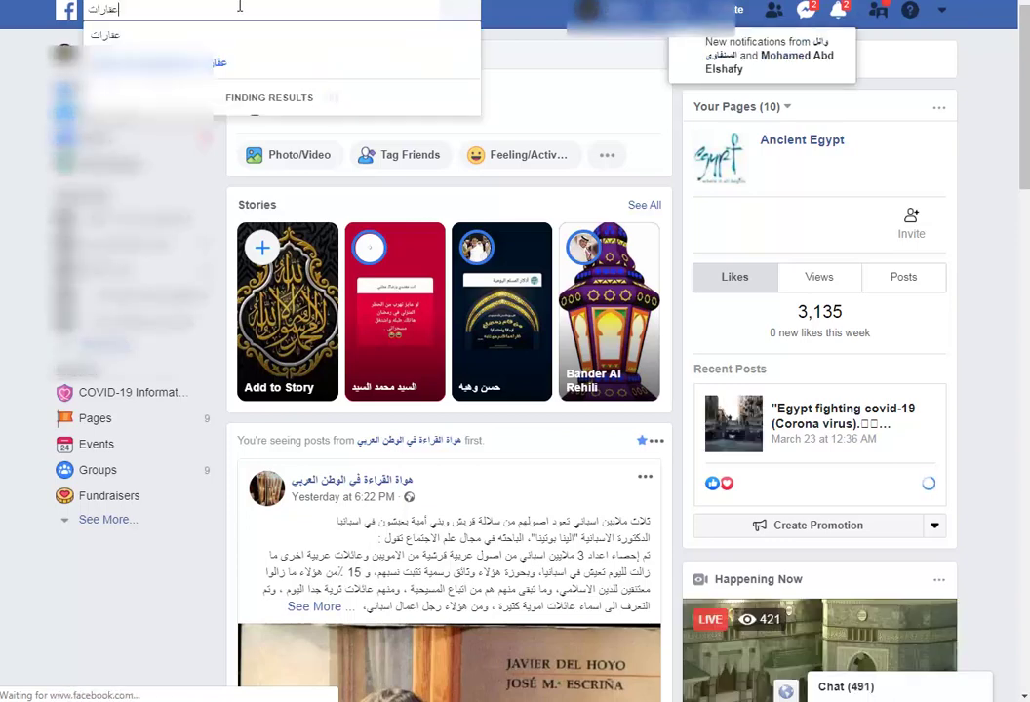
key("Return")
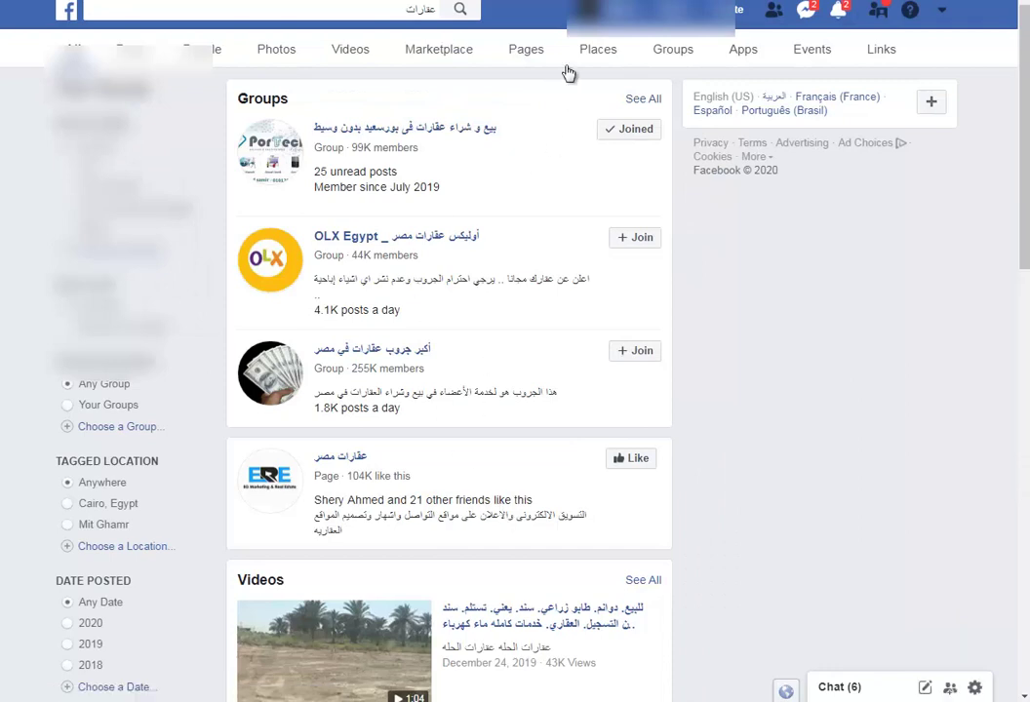
Step: Narrow the Facebook search results to groups, look through them, and copy the results page's URL
left_click(667, 53)
scroll(554, 354, "down", 6)
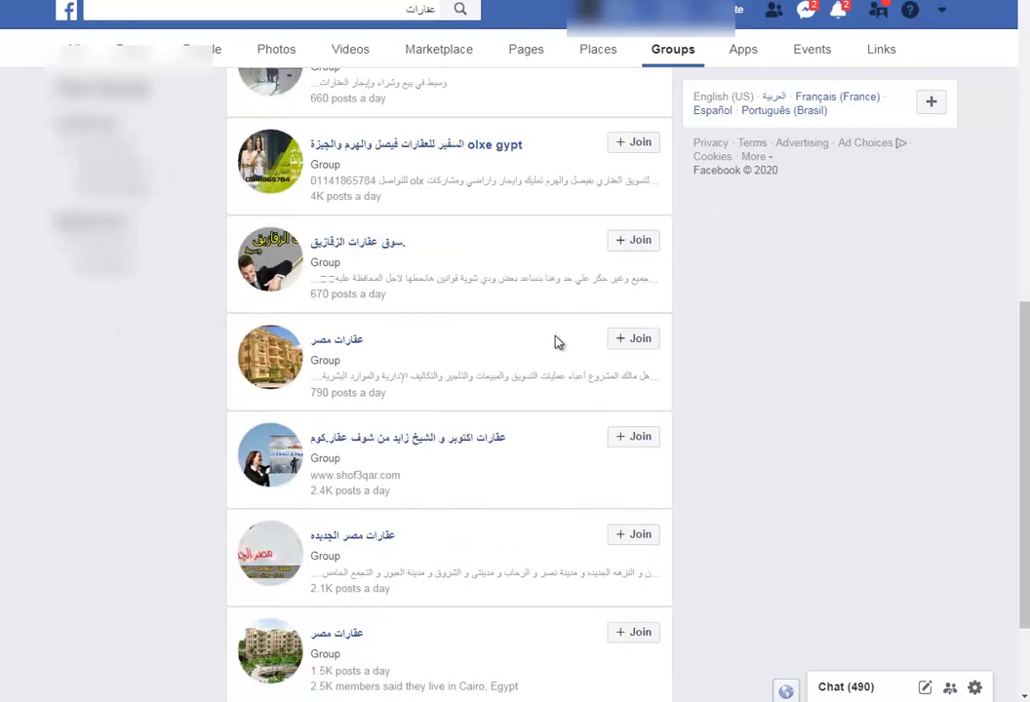
scroll(554, 342, "up", 5)
right_click(376, 10)
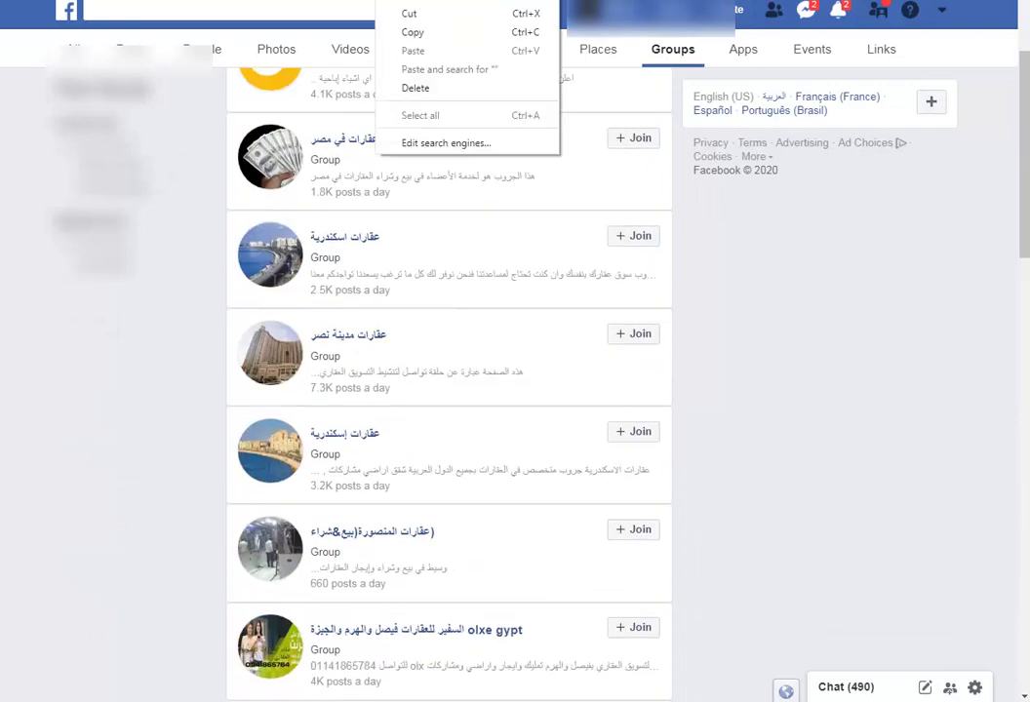
left_click(436, 44)
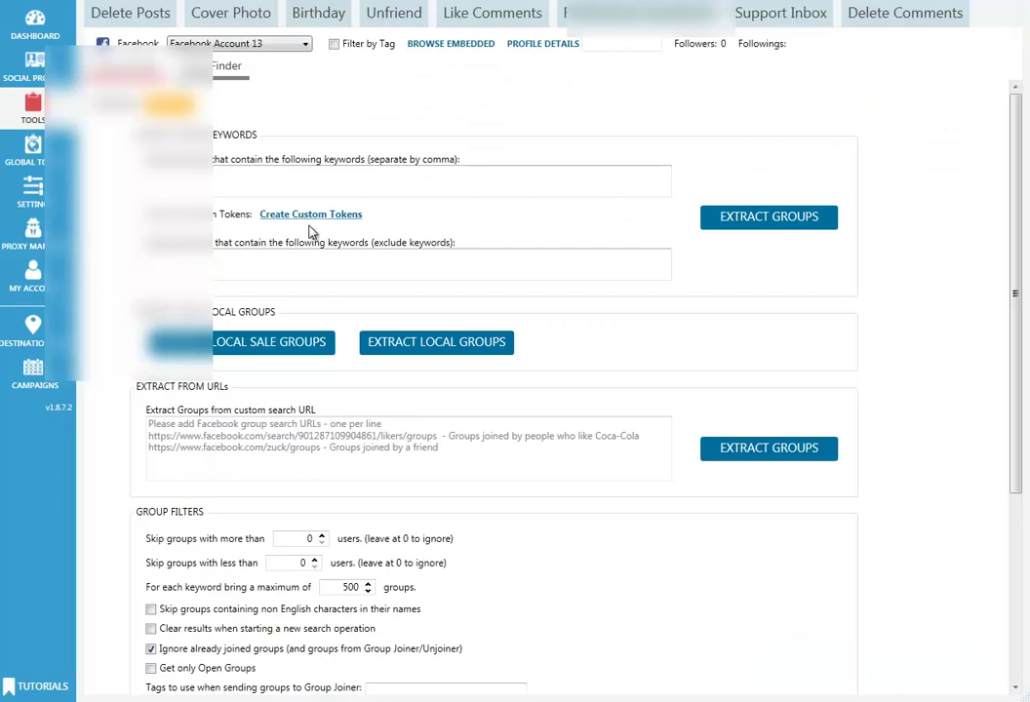
Step: Back in Jarvee, paste the copied search URL into Group Finder's custom search URLs and try to extract groups from it
right_click(329, 184)
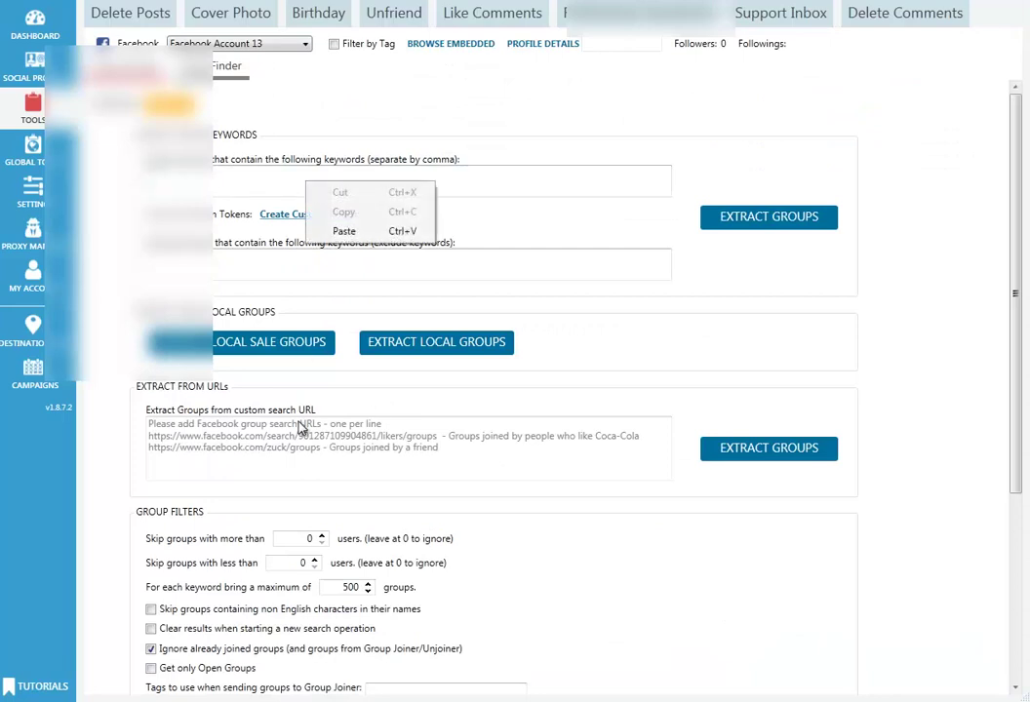
right_click(298, 428)
left_click(337, 476)
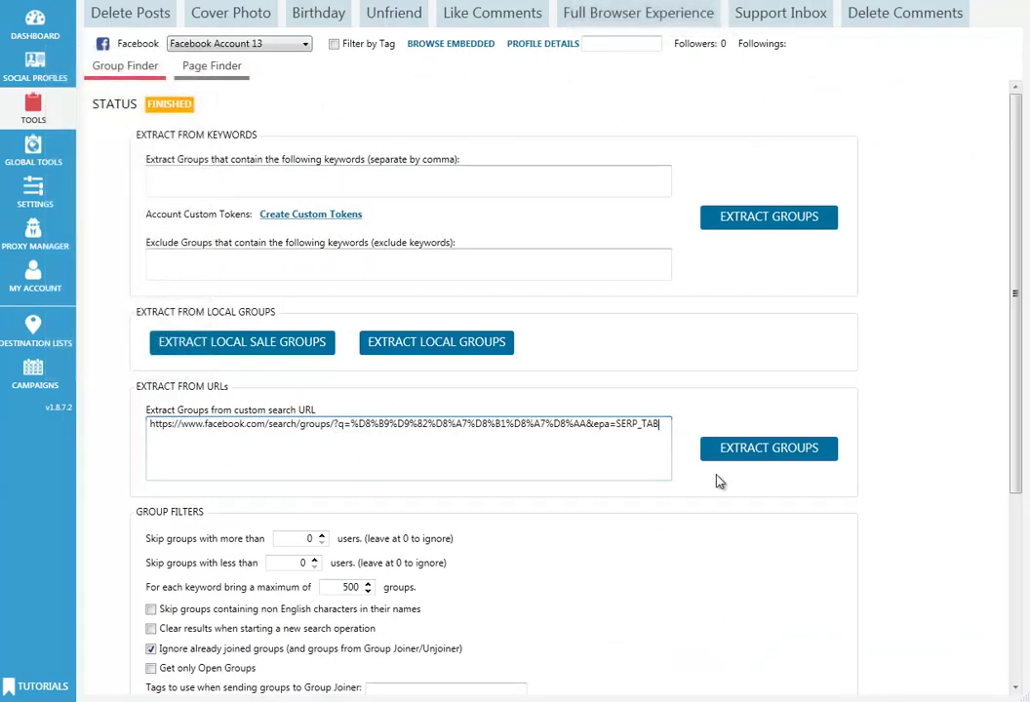
left_click(768, 451)
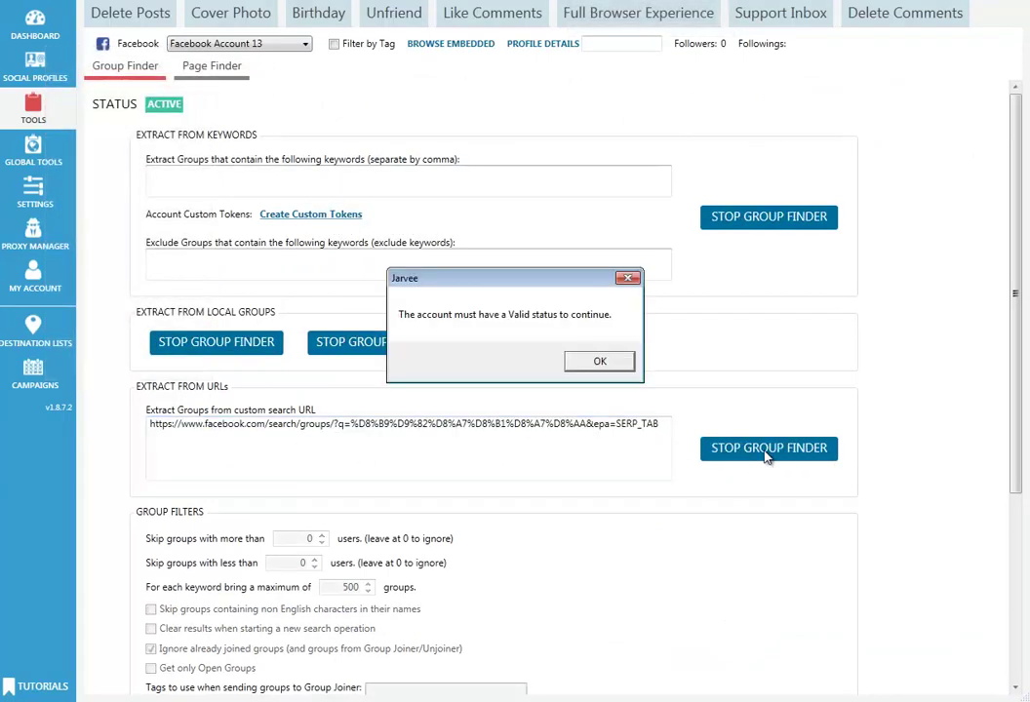
left_click(600, 363)
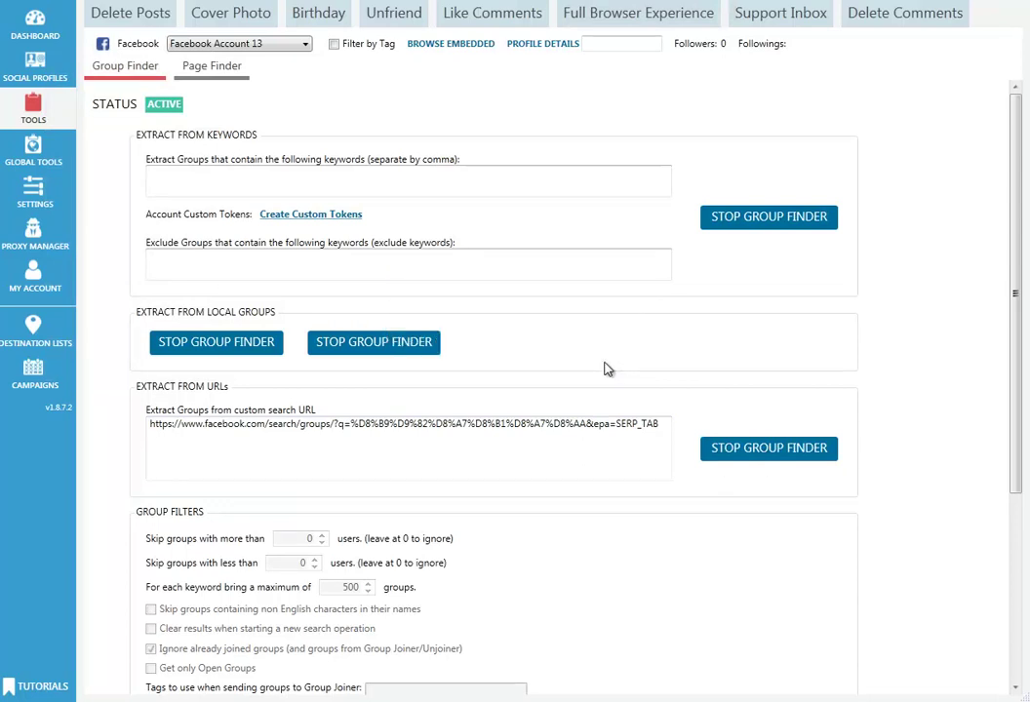
Step: Examine Group Finder's group filters, selection actions and the list for extracted groups
scroll(618, 405, "down", 3)
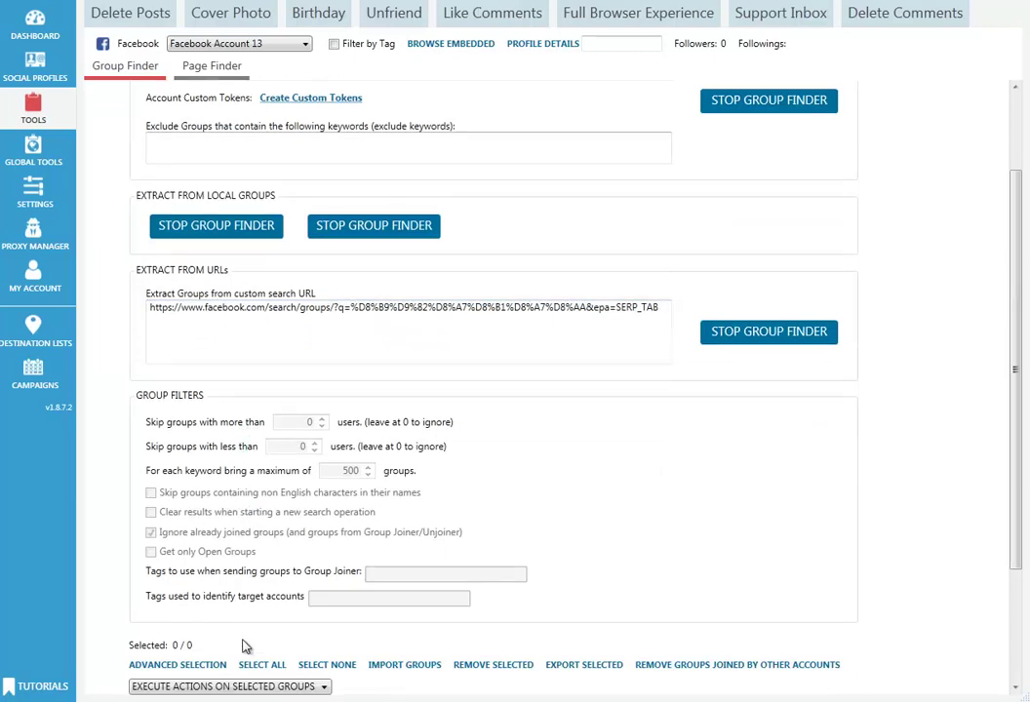
scroll(240, 649, "down", 2)
scroll(315, 515, "up", 5)
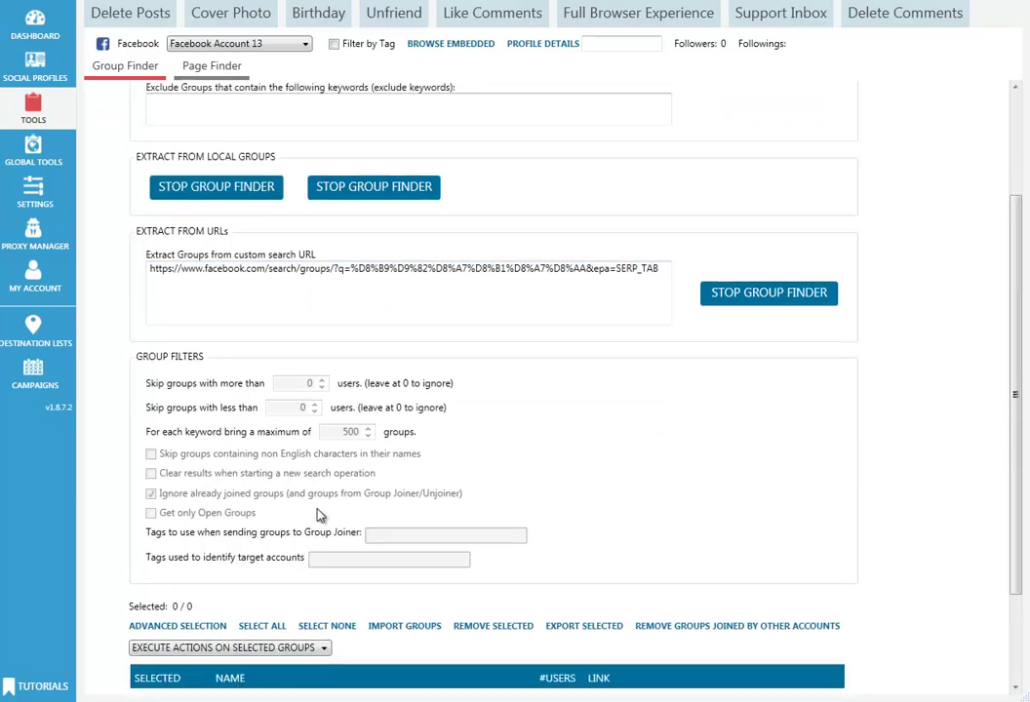
scroll(315, 515, "down", 7)
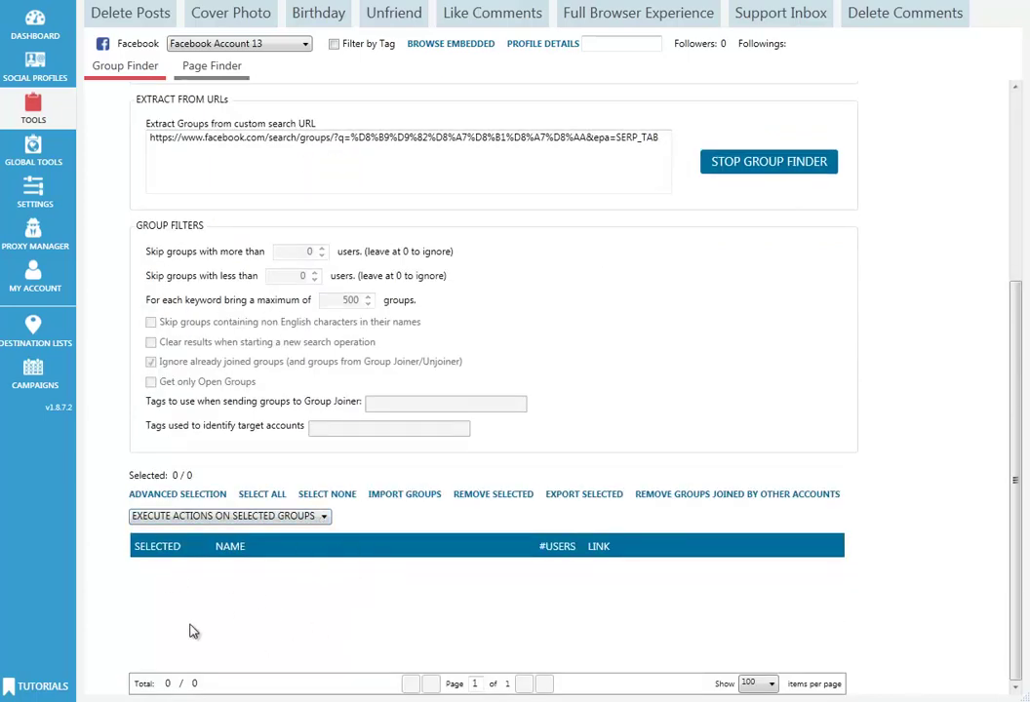
scroll(366, 341, "up", 6)
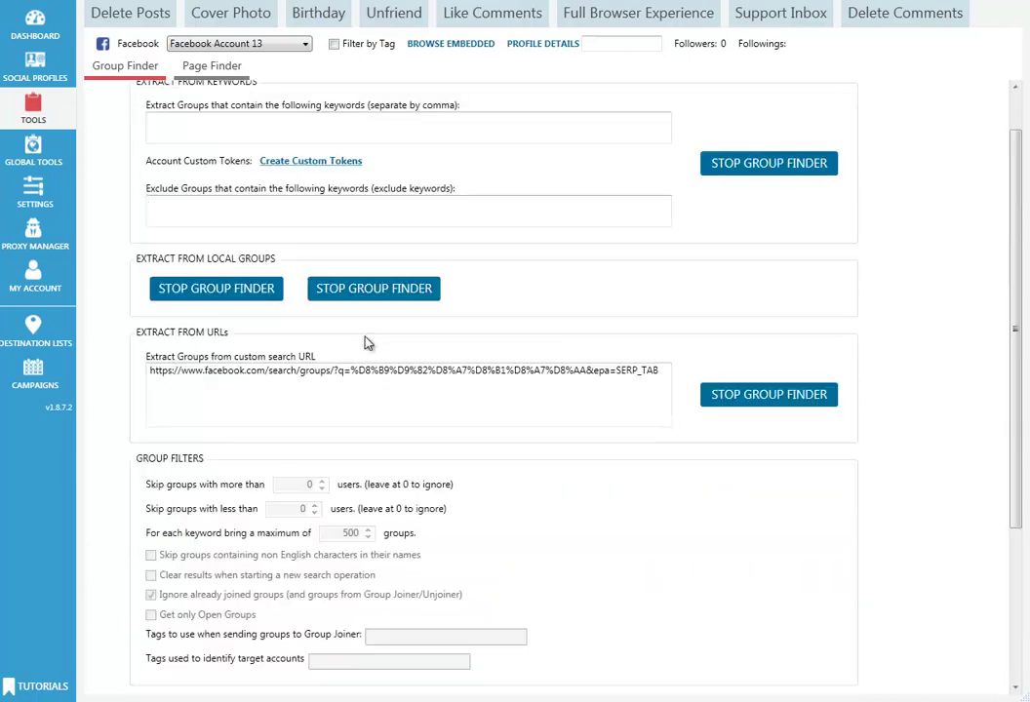
Step: Open the group joiner tool, try to activate it, and review its run timers, joiner settings and join request lists
left_click(193, 5)
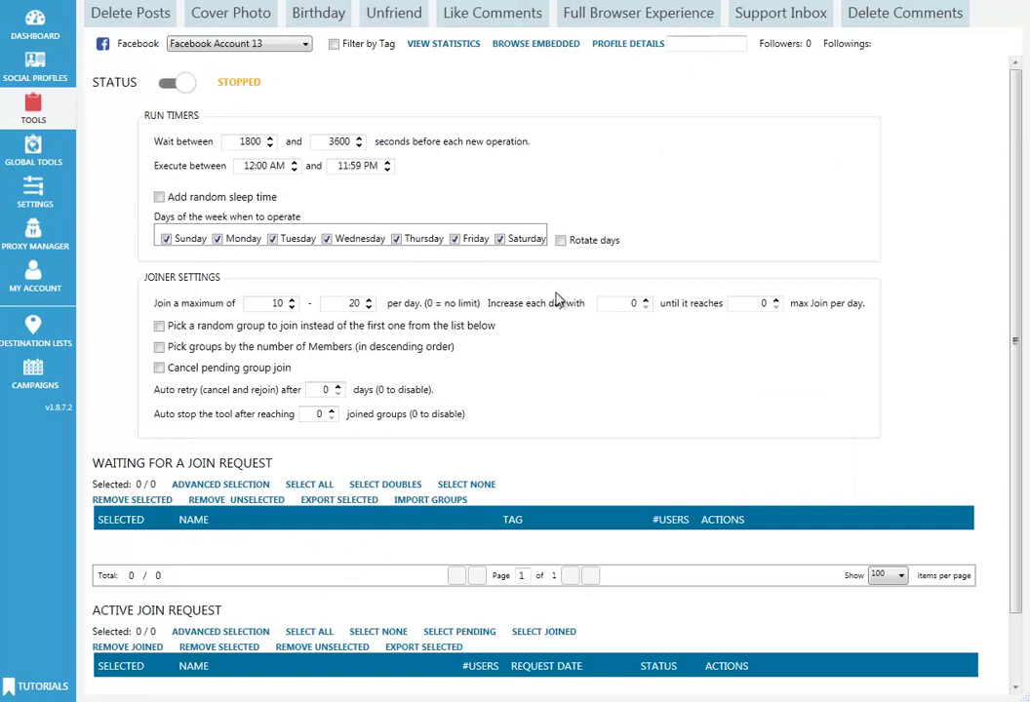
scroll(557, 298, "down", 2)
scroll(557, 298, "up", 2)
left_click(169, 85)
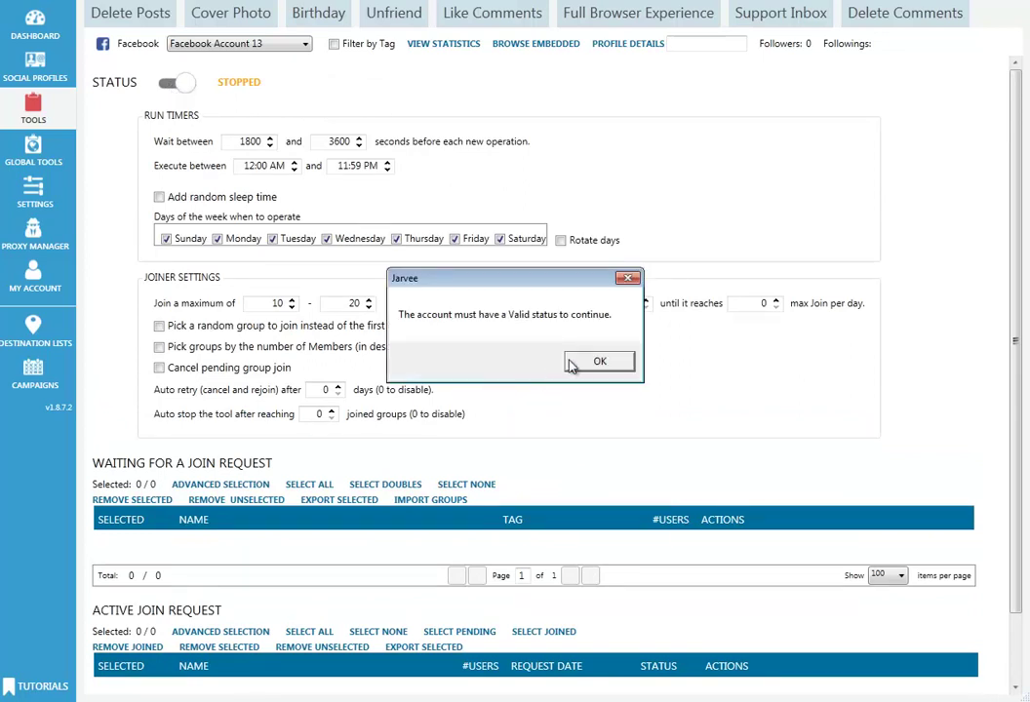
left_click(598, 361)
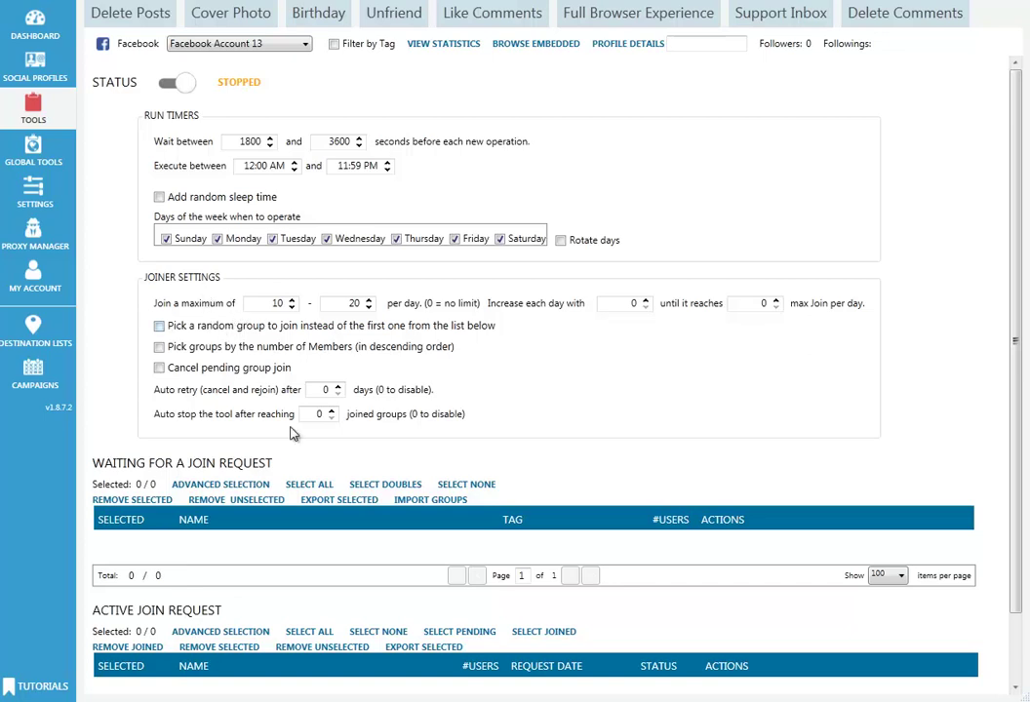
scroll(293, 430, "down", 2)
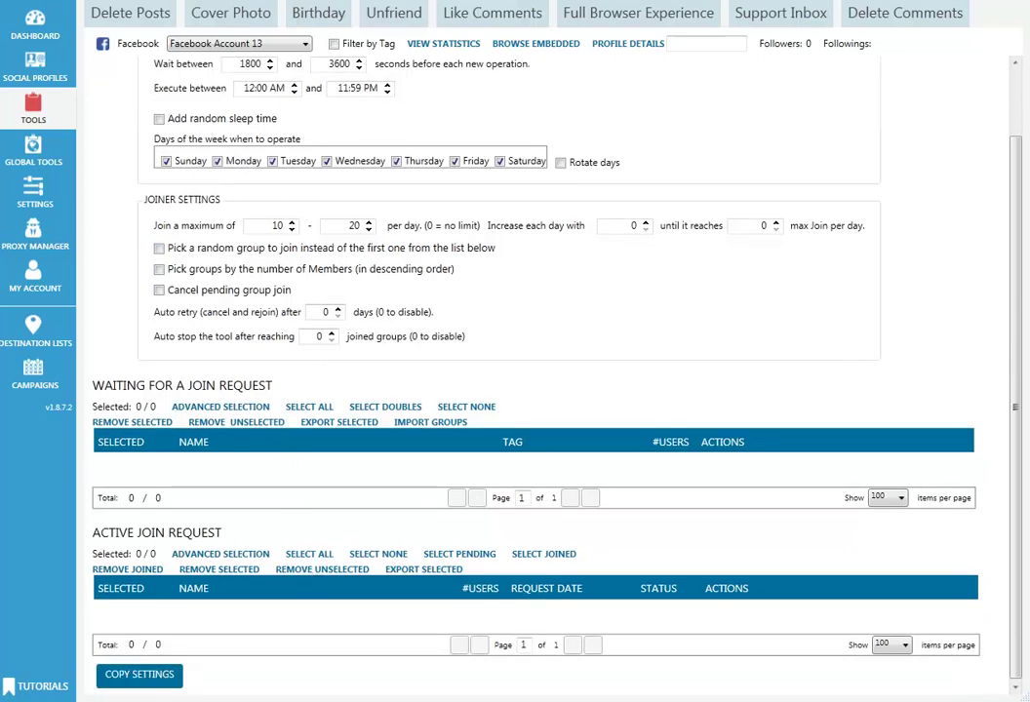
Step: Review the group unjoiner tool and the settings for automatically accepting friend requests and liking items
left_click(247, 3)
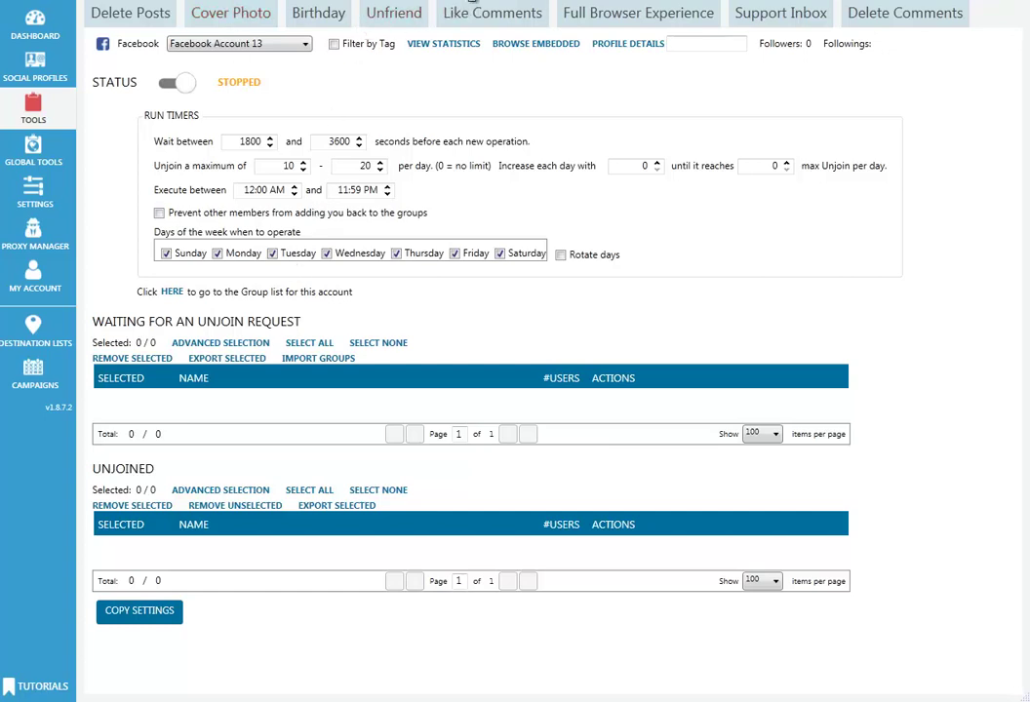
left_click(472, 3)
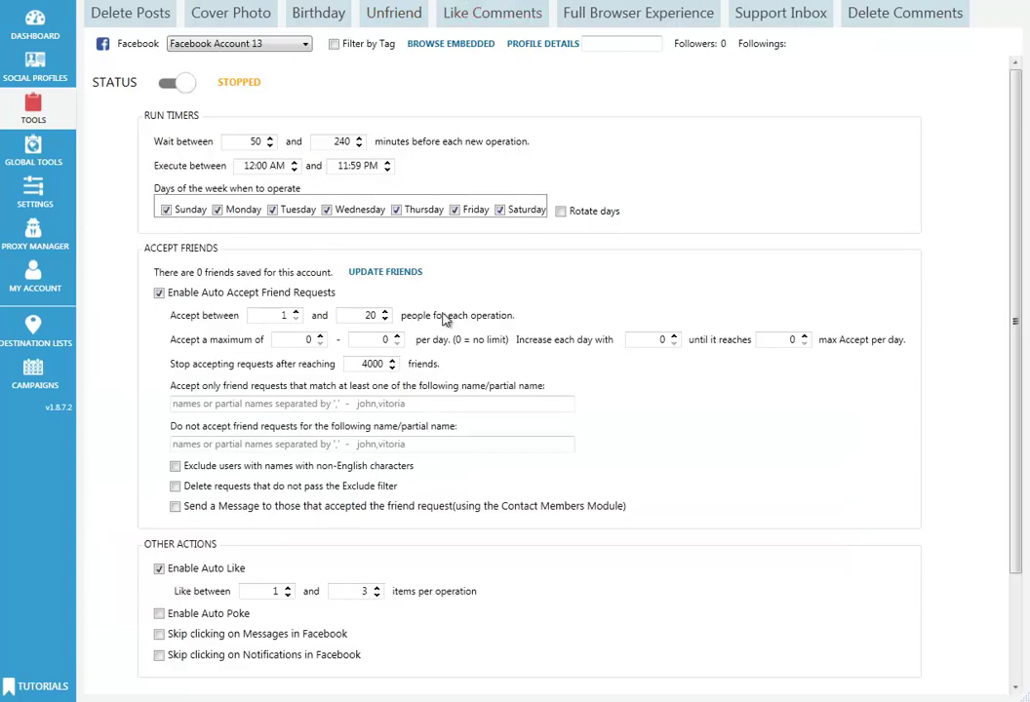
scroll(440, 314, "down", 3)
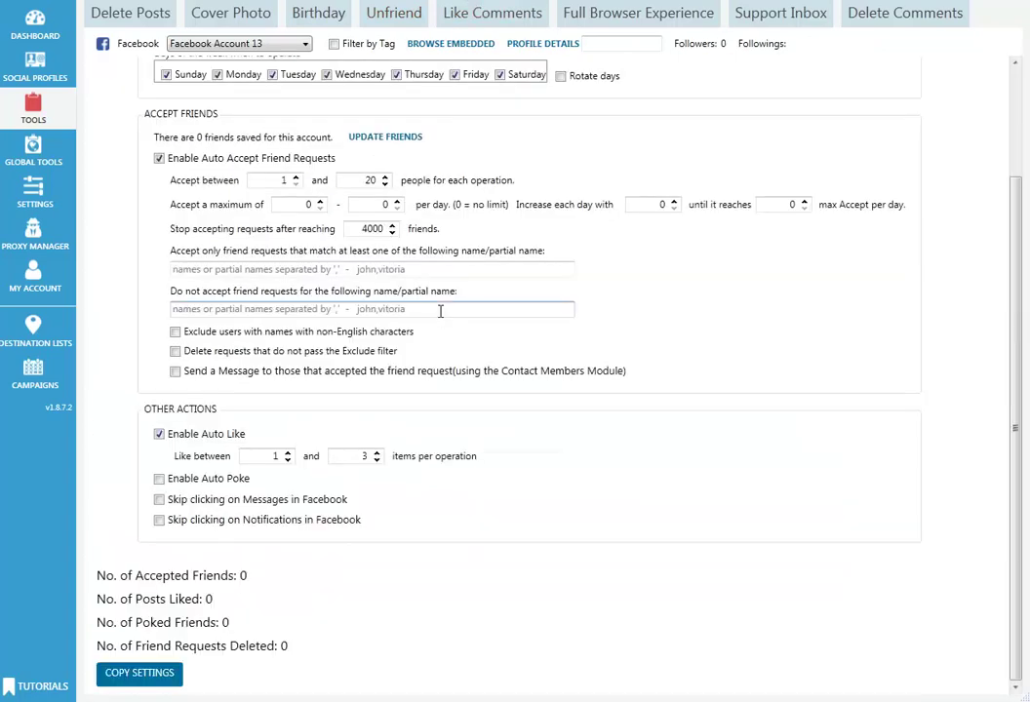
Step: Review the invitation tool's settings for inviting friends to pages and events and for adding friends to groups
left_click(463, 8)
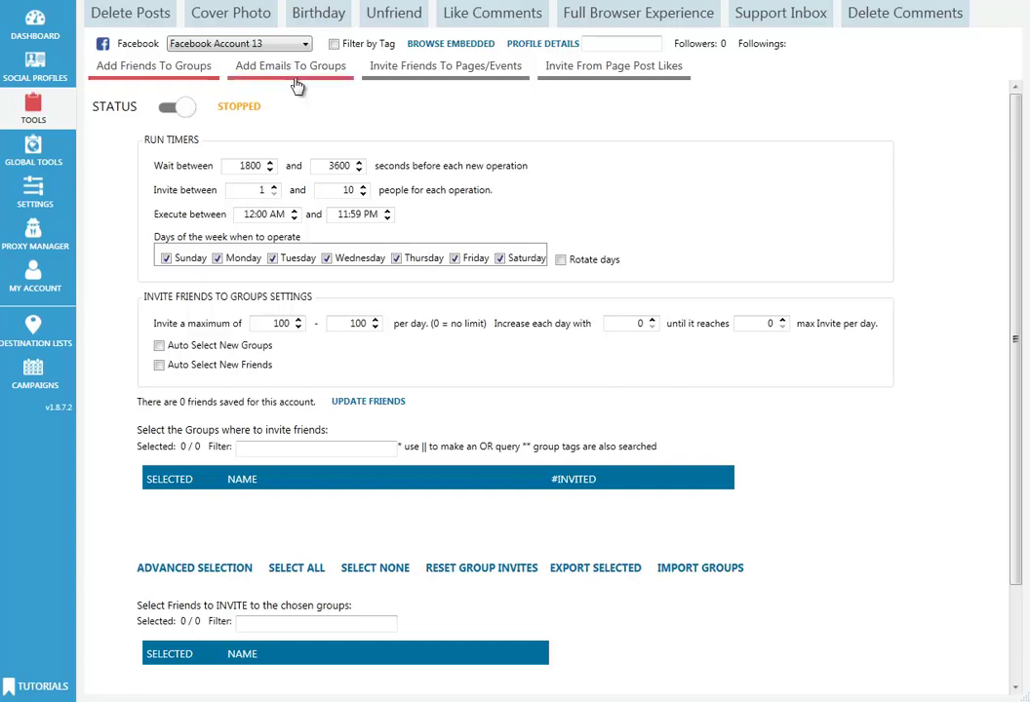
left_click(415, 84)
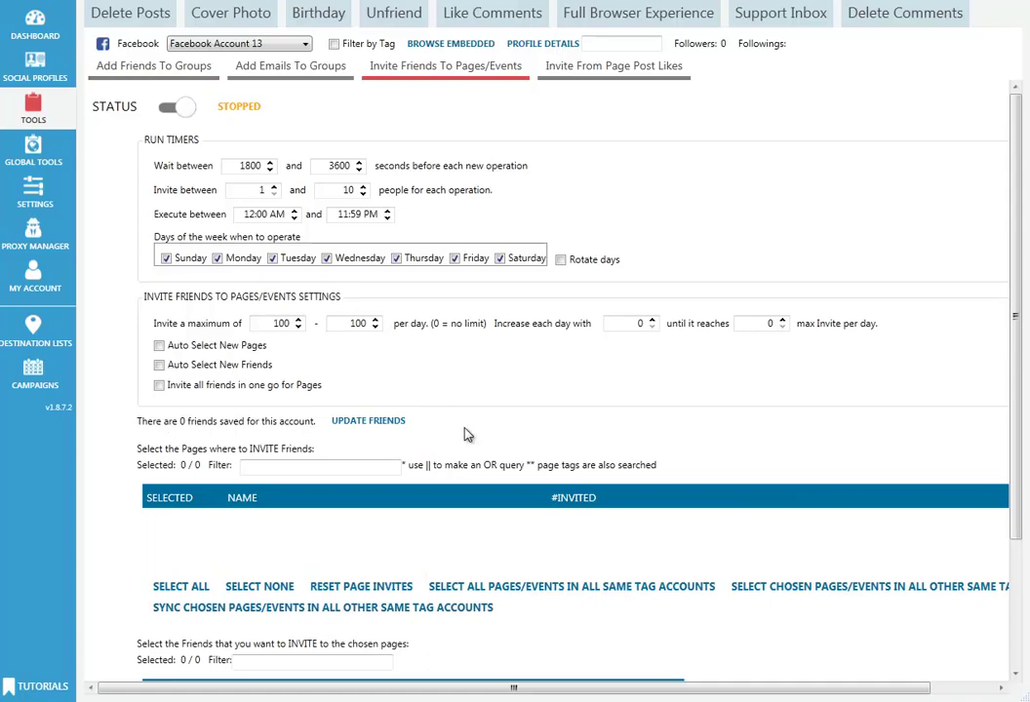
scroll(466, 432, "down", 2)
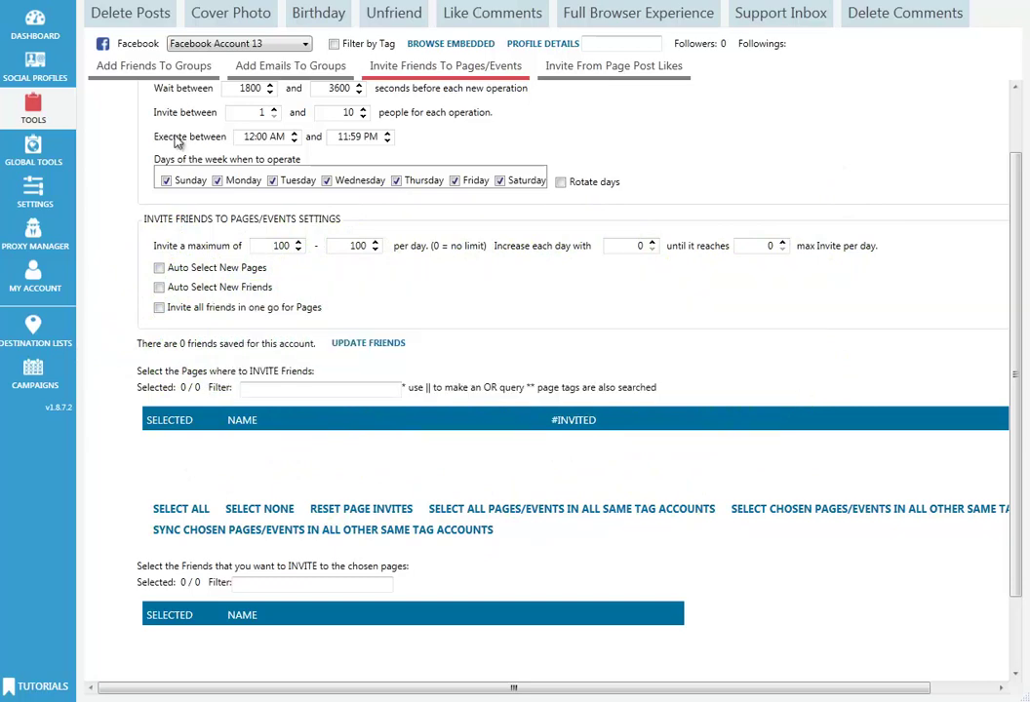
left_click(151, 66)
scroll(347, 441, "down", 1)
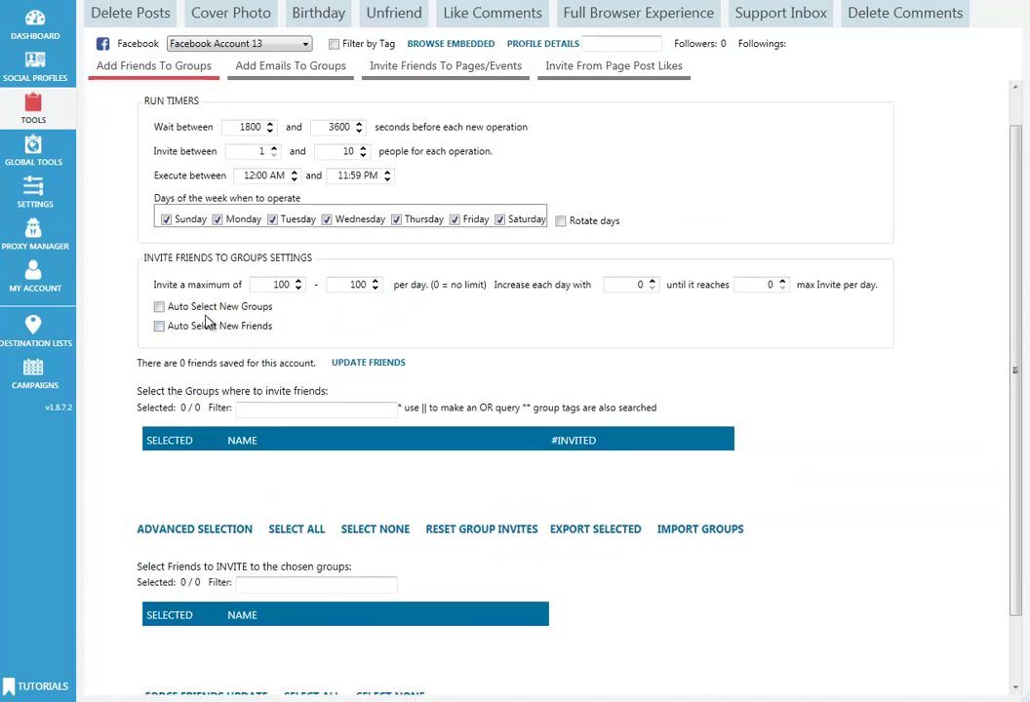
Step: Examine the Add Emails To Groups settings and the box for entering email addresses to invite
left_click(271, 65)
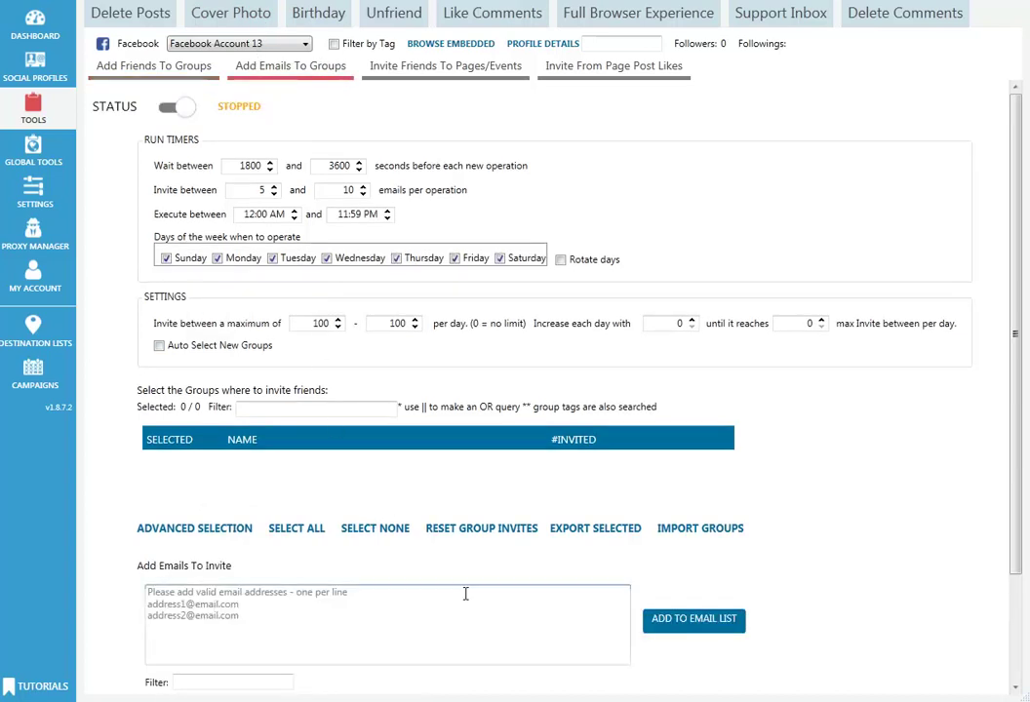
left_click(229, 643)
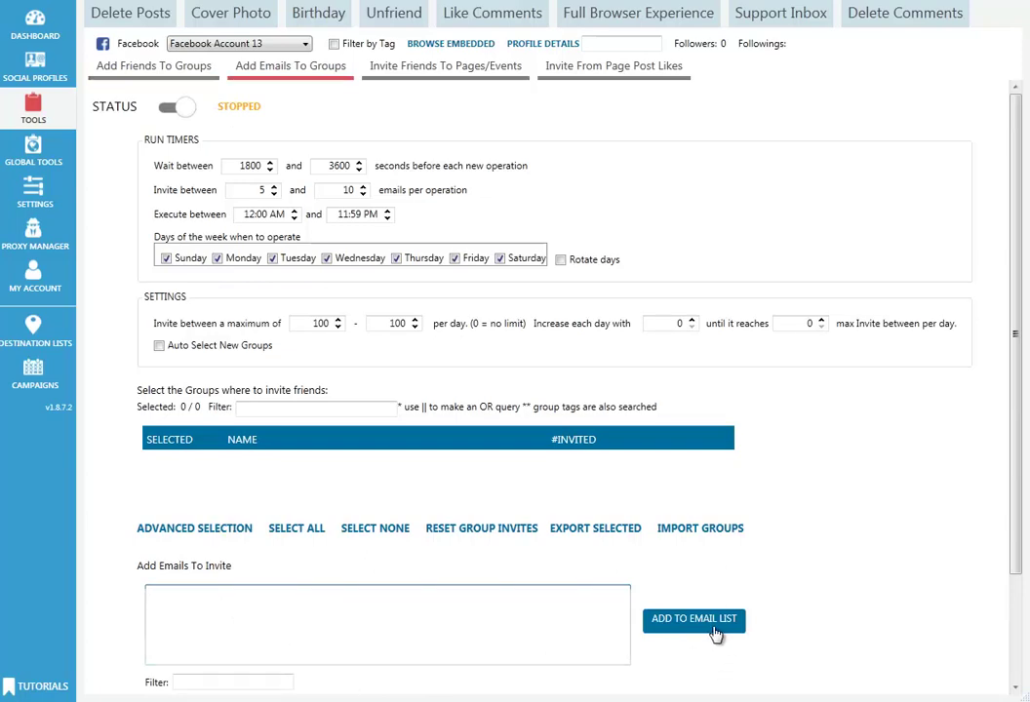
scroll(703, 632, "down", 2)
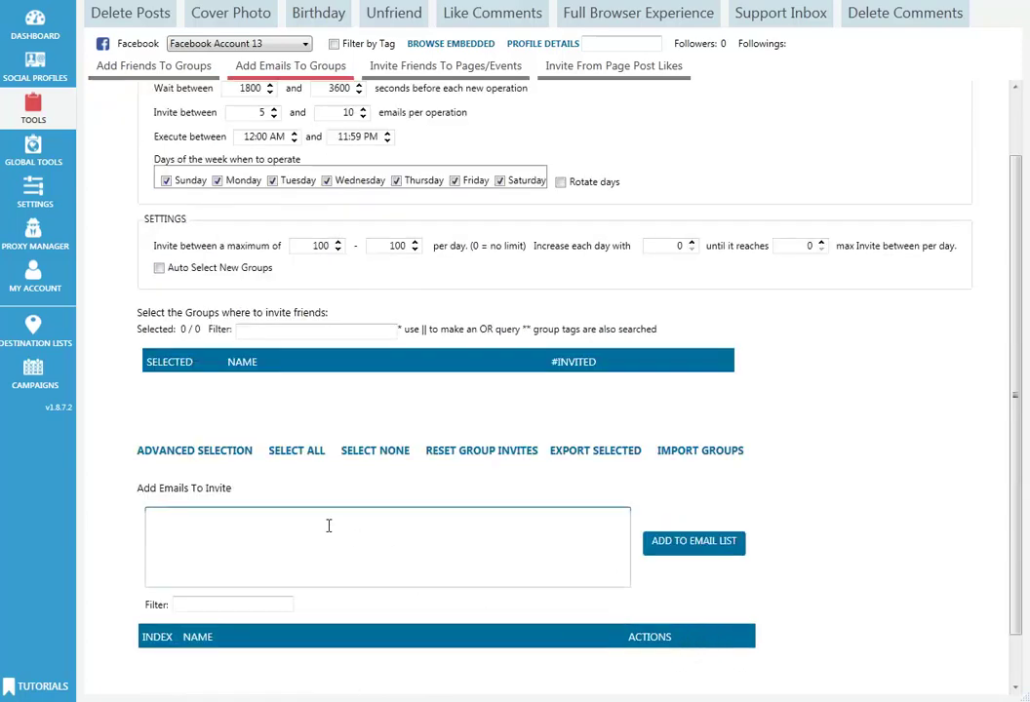
scroll(330, 487, "up", 2)
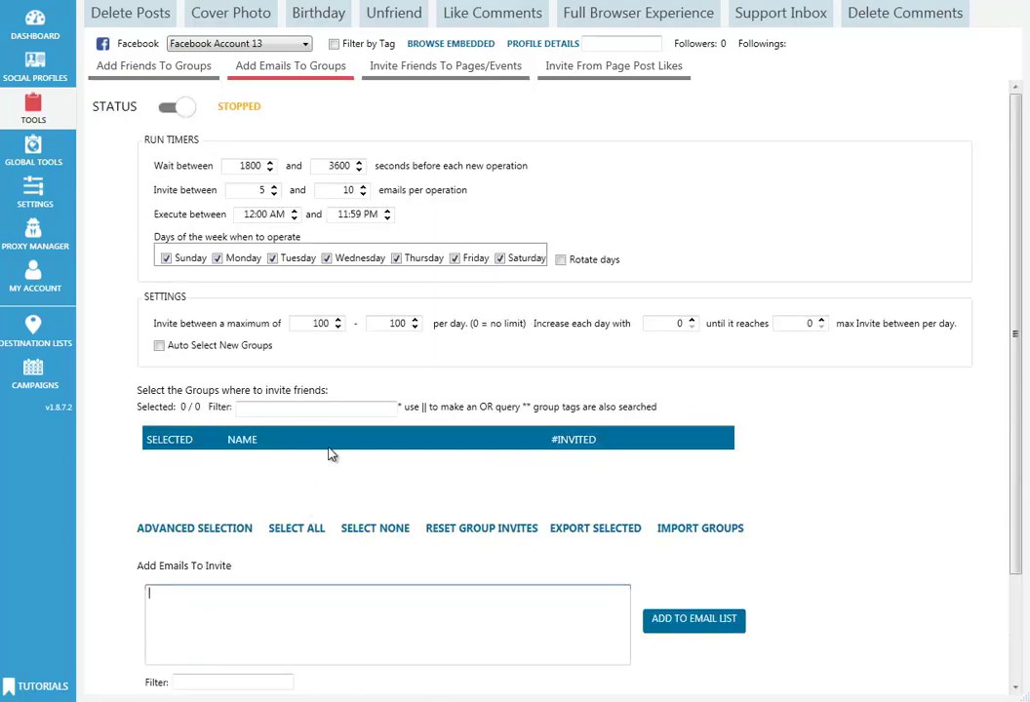
Step: Review the Use Members options for friend requests and messages, and the friends' image backup settings
left_click(691, 3)
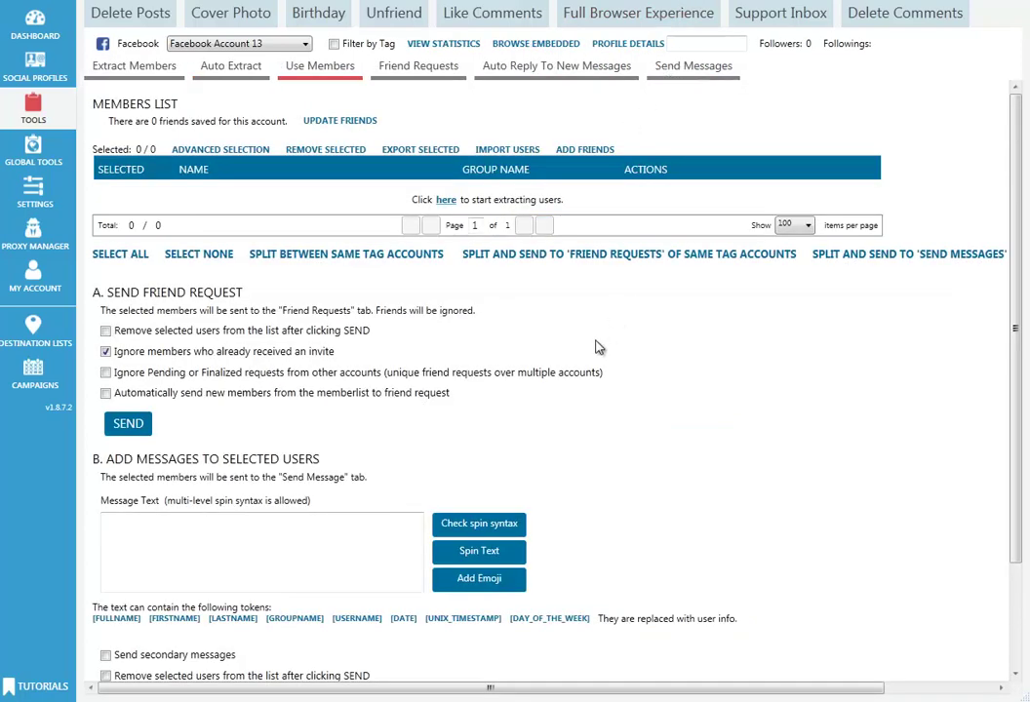
scroll(599, 347, "down", 3)
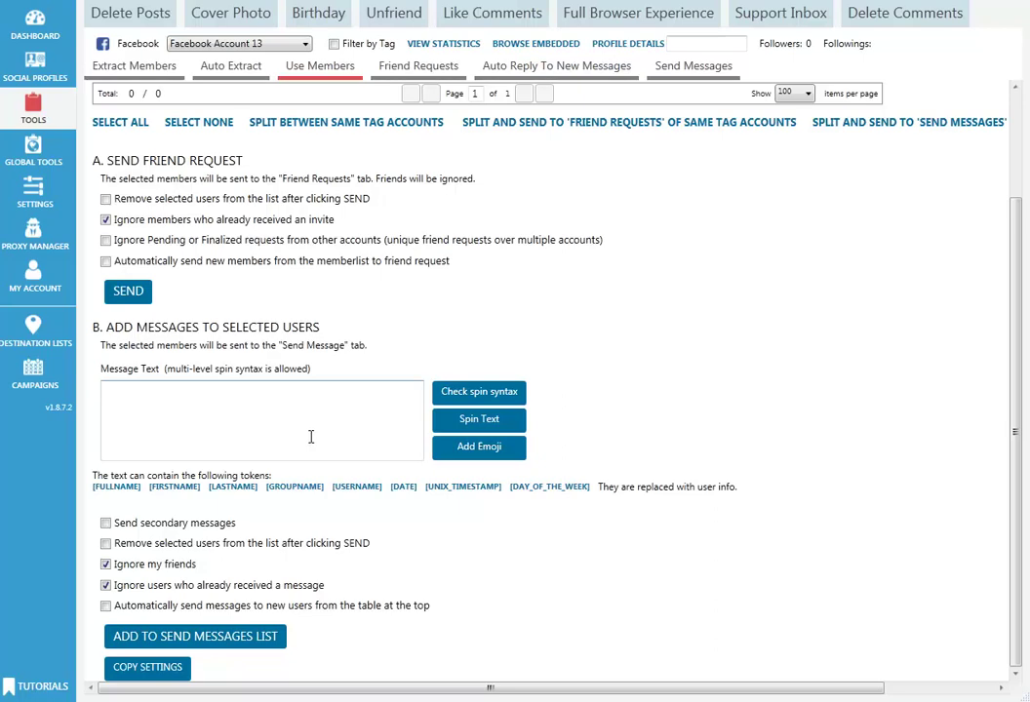
left_click(770, 9)
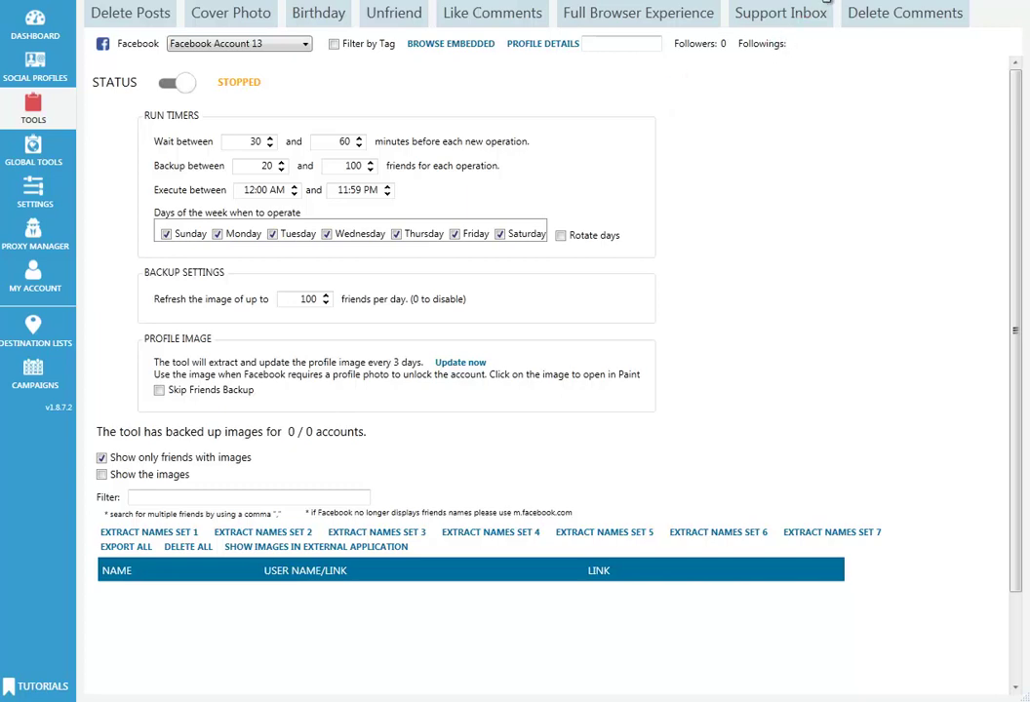
Step: Open the comment/like tool and view its source lists for Facebook pages and groups
left_click(880, 6)
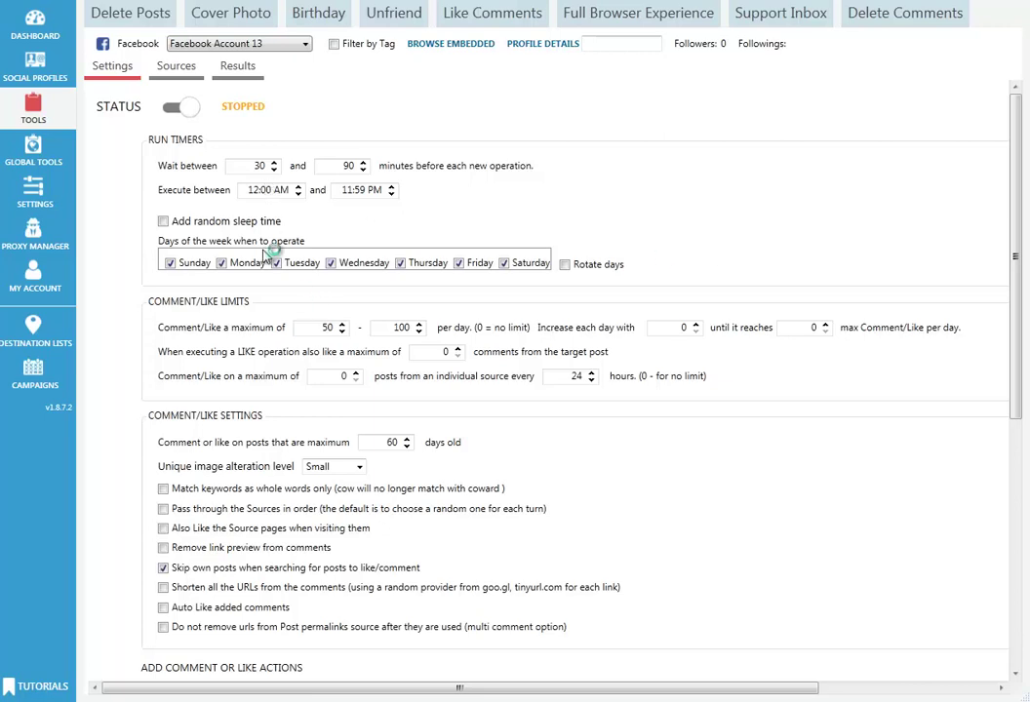
left_click(178, 67)
left_click(352, 225)
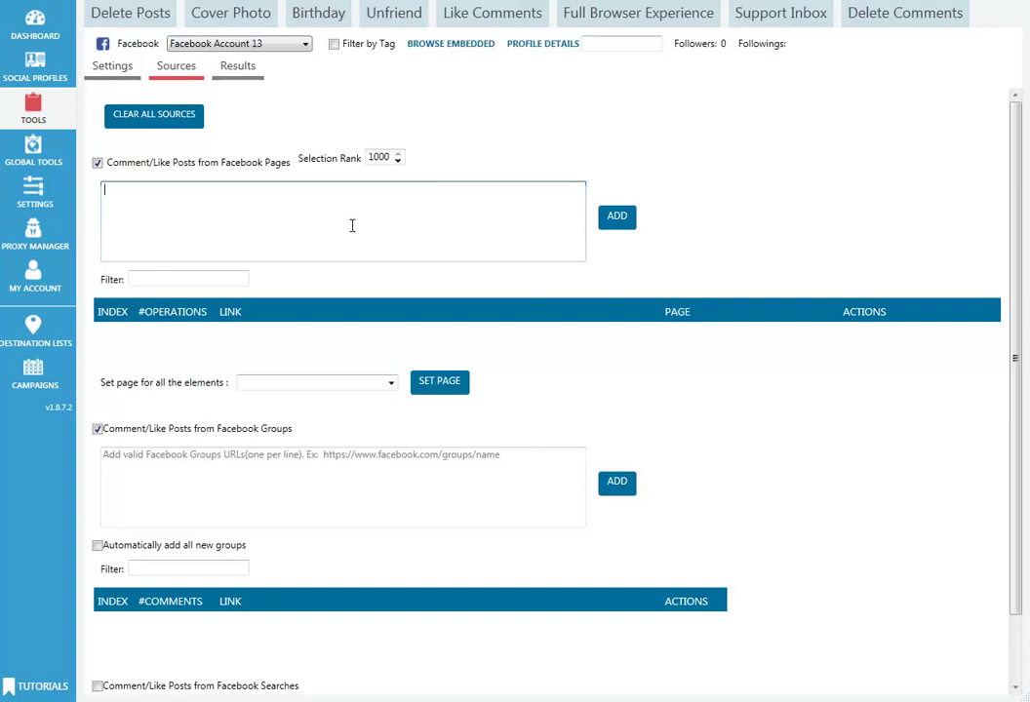
Step: Look through the Delete Posts, Cover Photo and Birthday tools, including the birthday text field
left_click(132, 12)
left_click(241, 26)
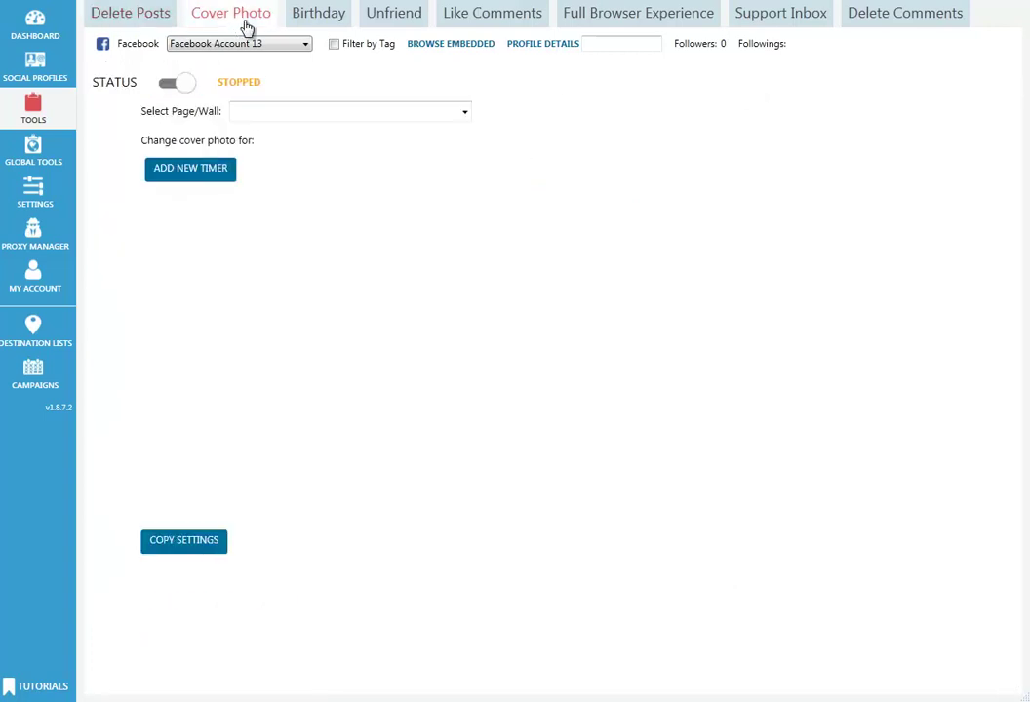
left_click(318, 13)
left_click(394, 14)
left_click(318, 14)
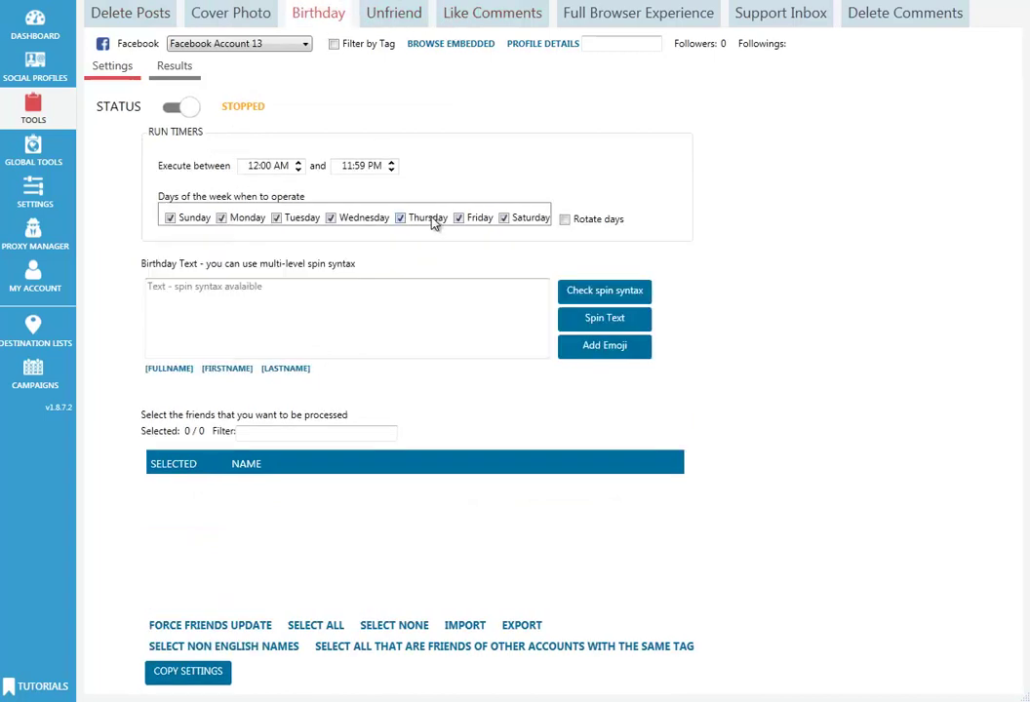
left_click(469, 310)
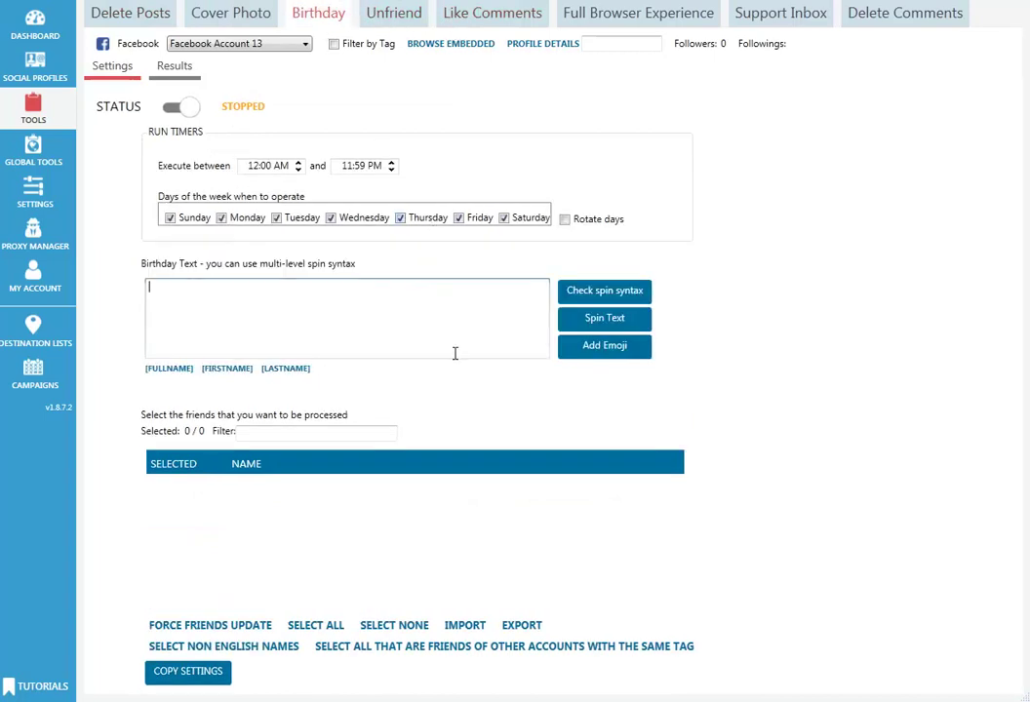
Step: Review the Unfriend settings and the Like Comments tool's settings, sources and results
left_click(396, 19)
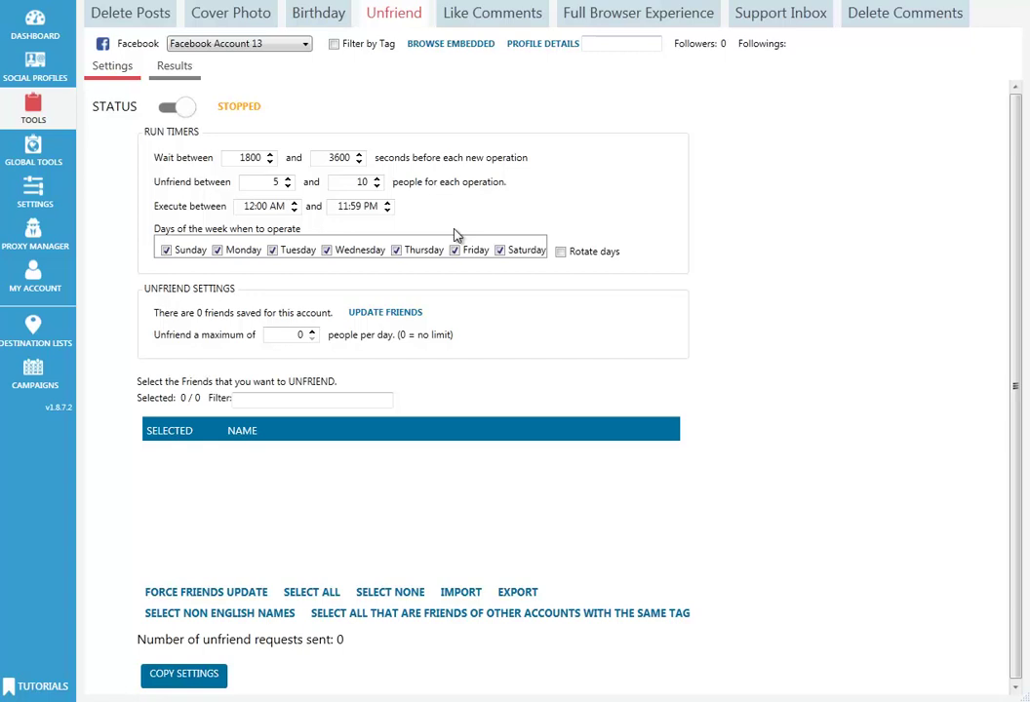
left_click(496, 17)
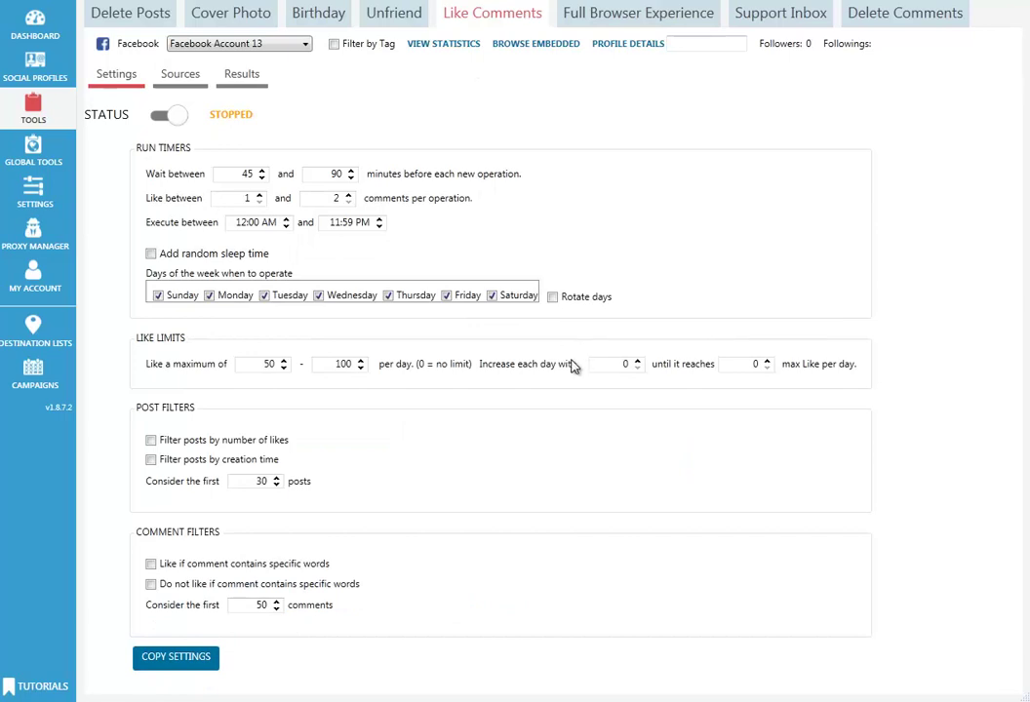
left_click(179, 76)
left_click(235, 78)
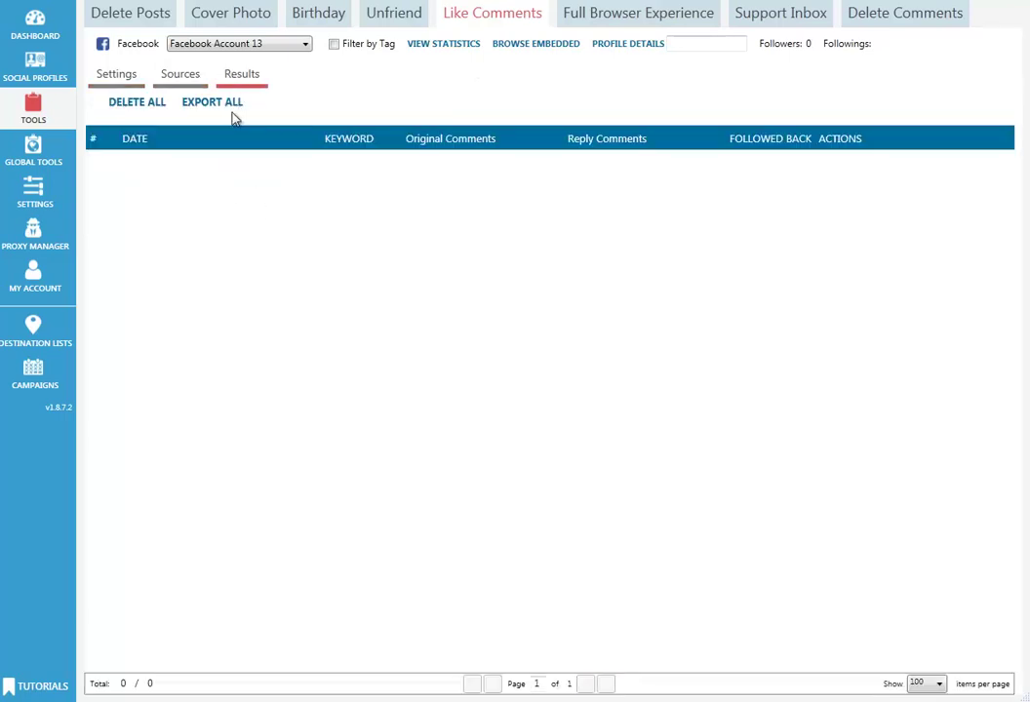
Step: Look through the Full Browser Experience, Support Inbox and Delete Comments tools
left_click(627, 20)
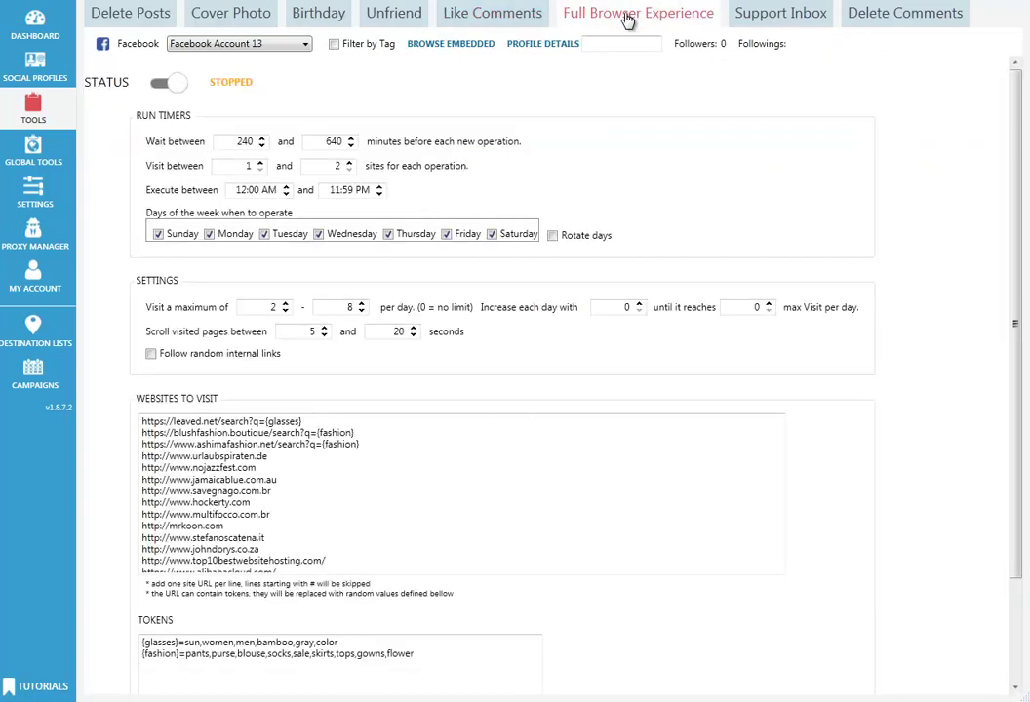
left_click(805, 14)
left_click(877, 22)
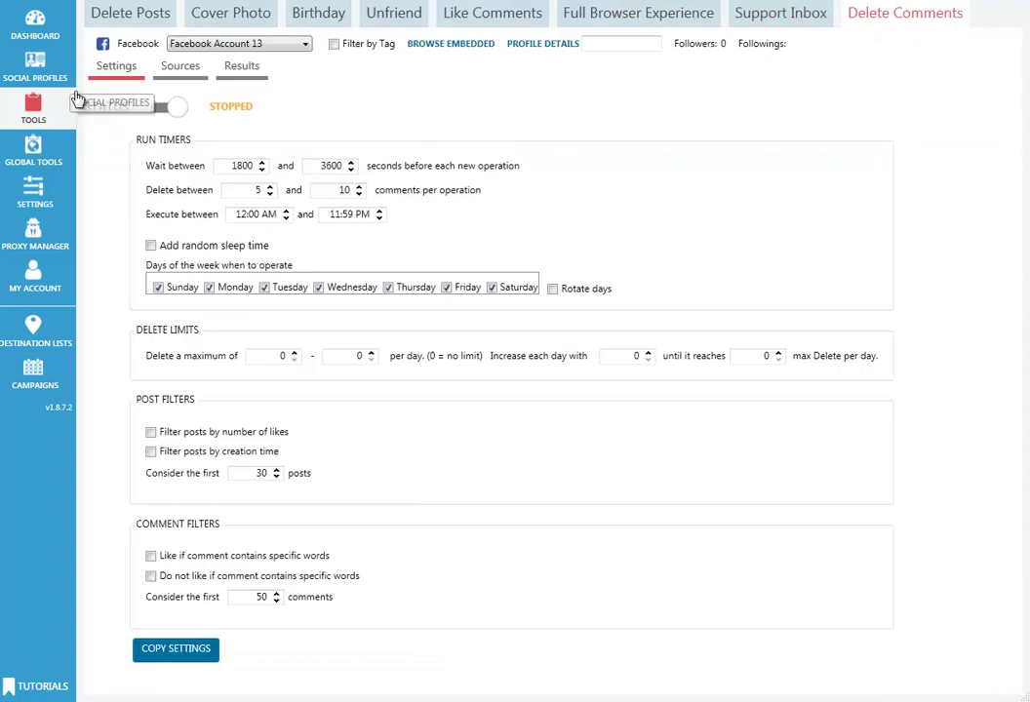
Step: Return to the overview of all accounts' tools and open the YouTube account's comment tool settings
left_click(32, 103)
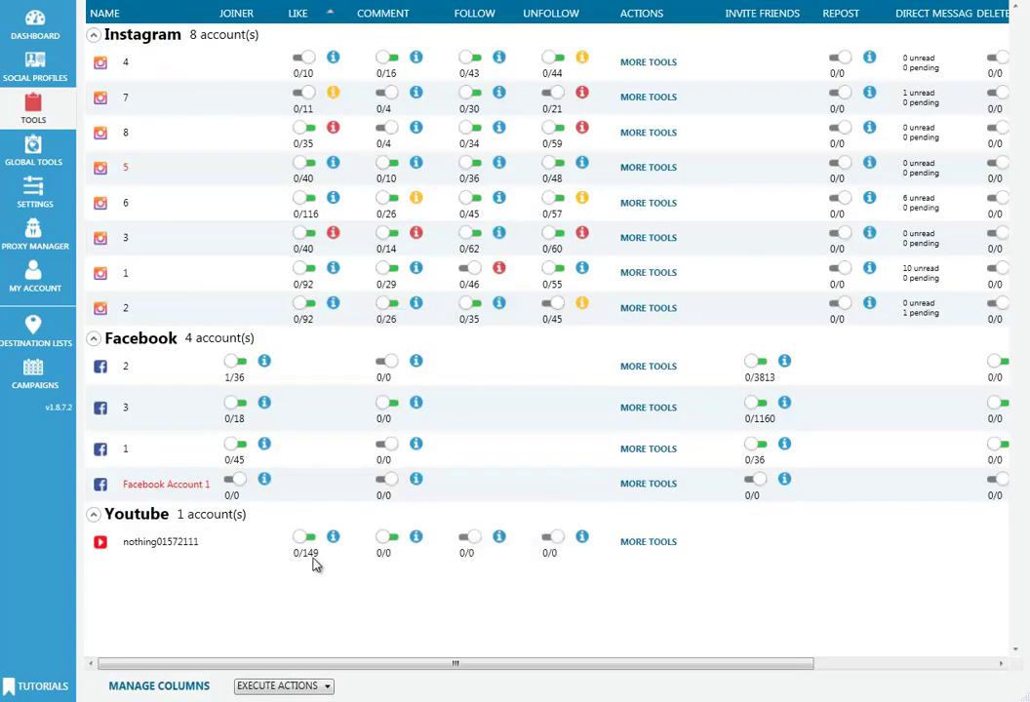
mouse_move(358, 574)
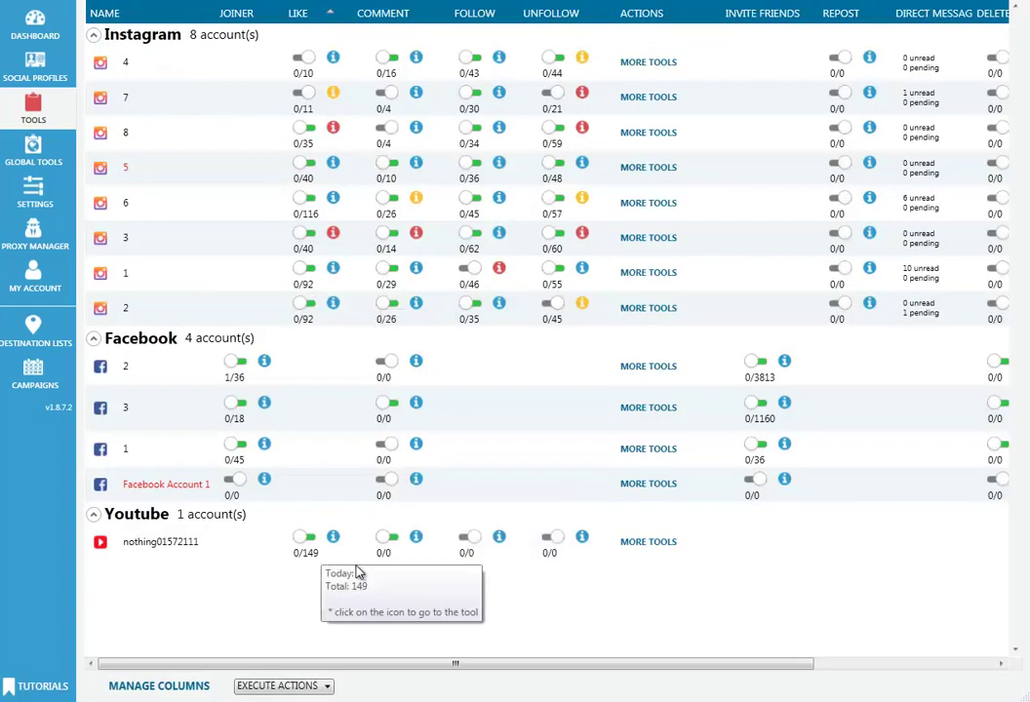
left_click(649, 544)
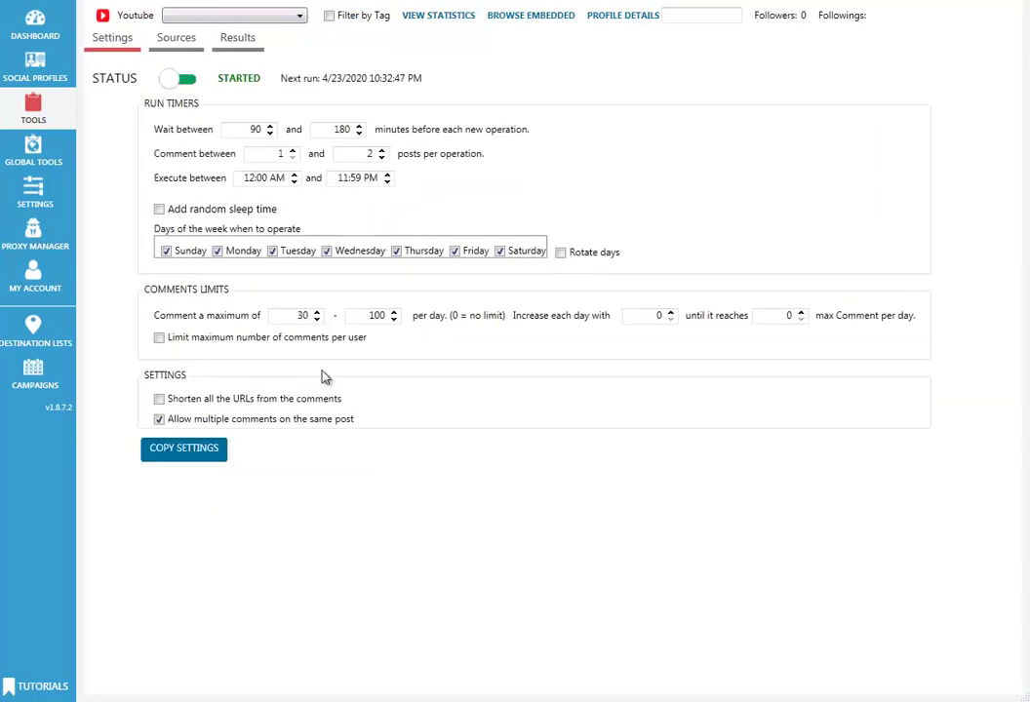
Step: Review the YouTube comment tool's sources, including the User/Channel comment text and channel URL list, and open its results
left_click(180, 44)
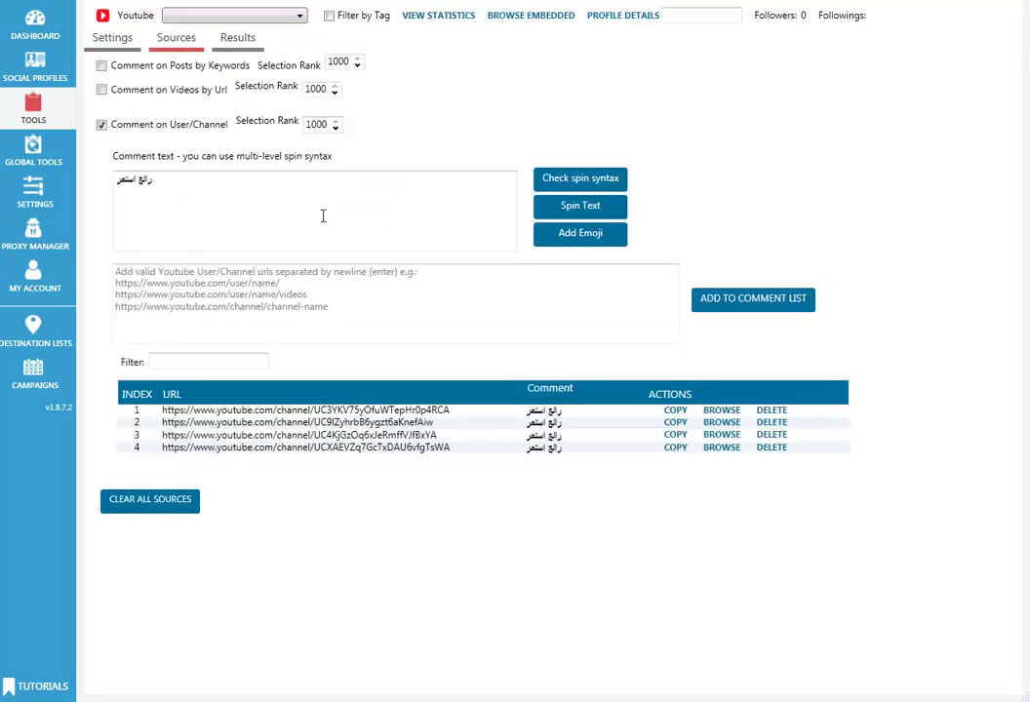
left_click(289, 299)
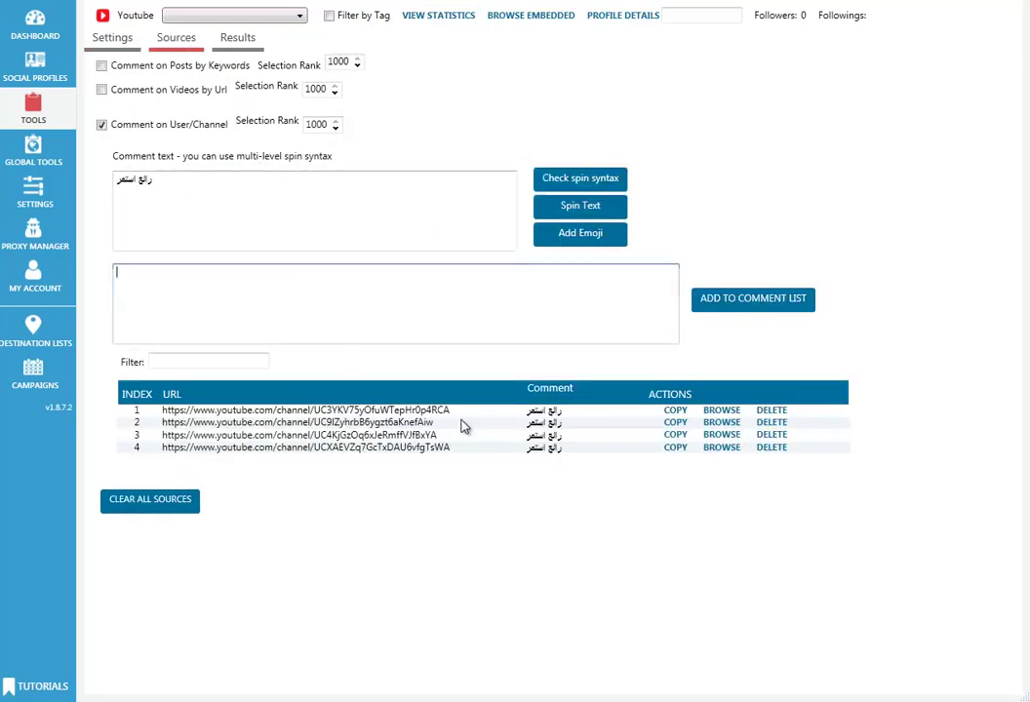
left_click(443, 466)
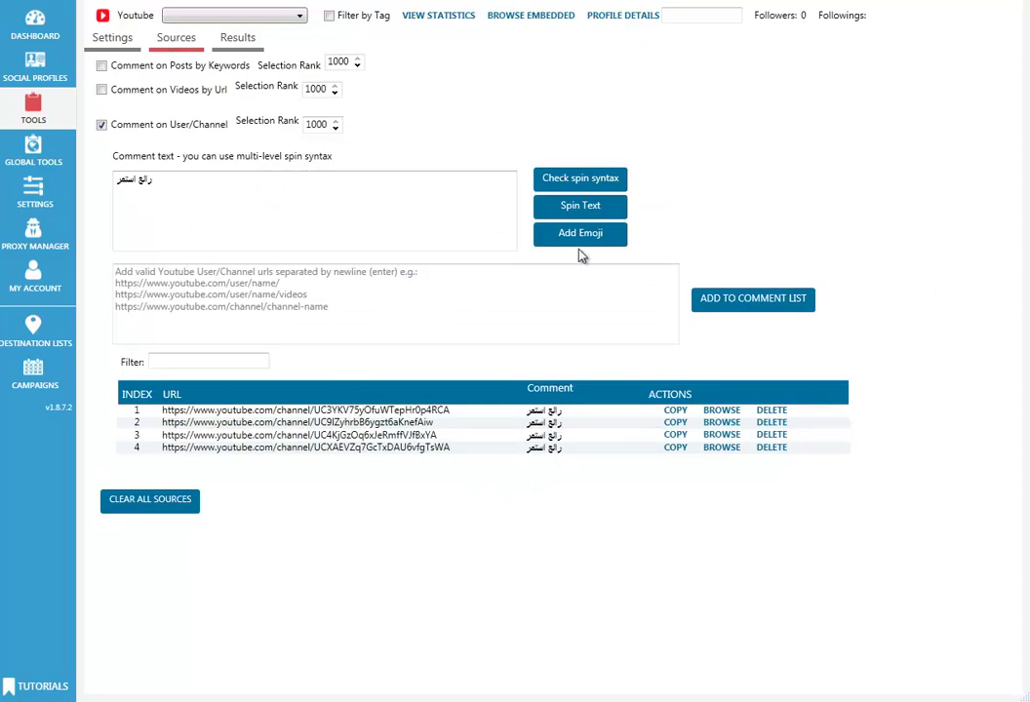
left_click(238, 37)
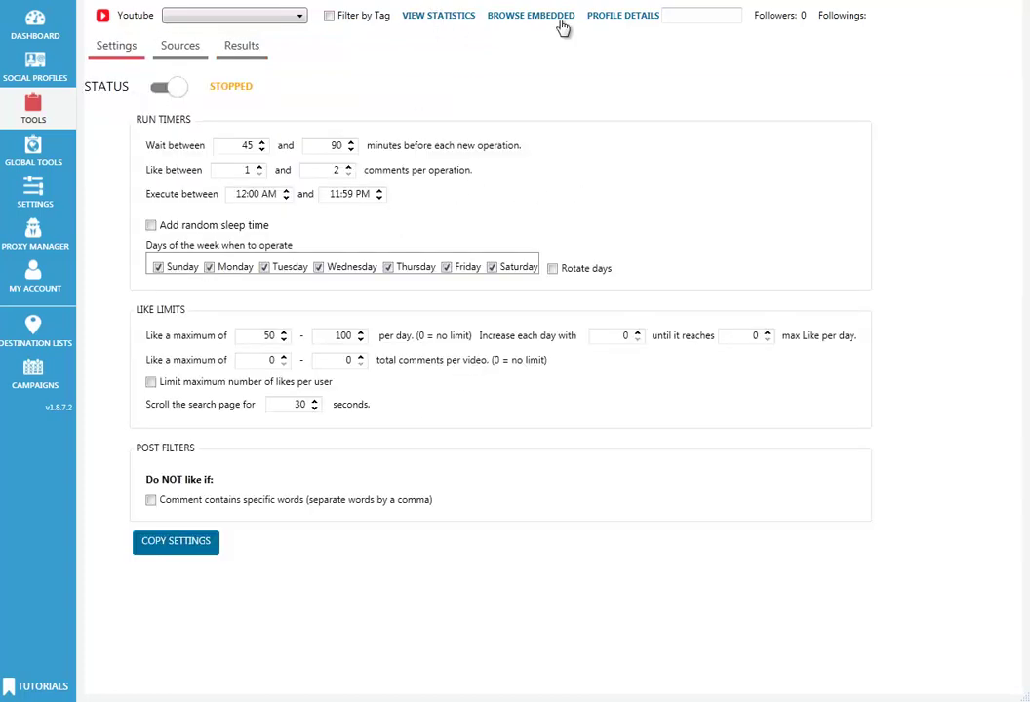
Step: Look through the global tools, covering the message inbox's conversations and message field, the account creator and the comments and likes tool
left_click(39, 113)
left_click(41, 154)
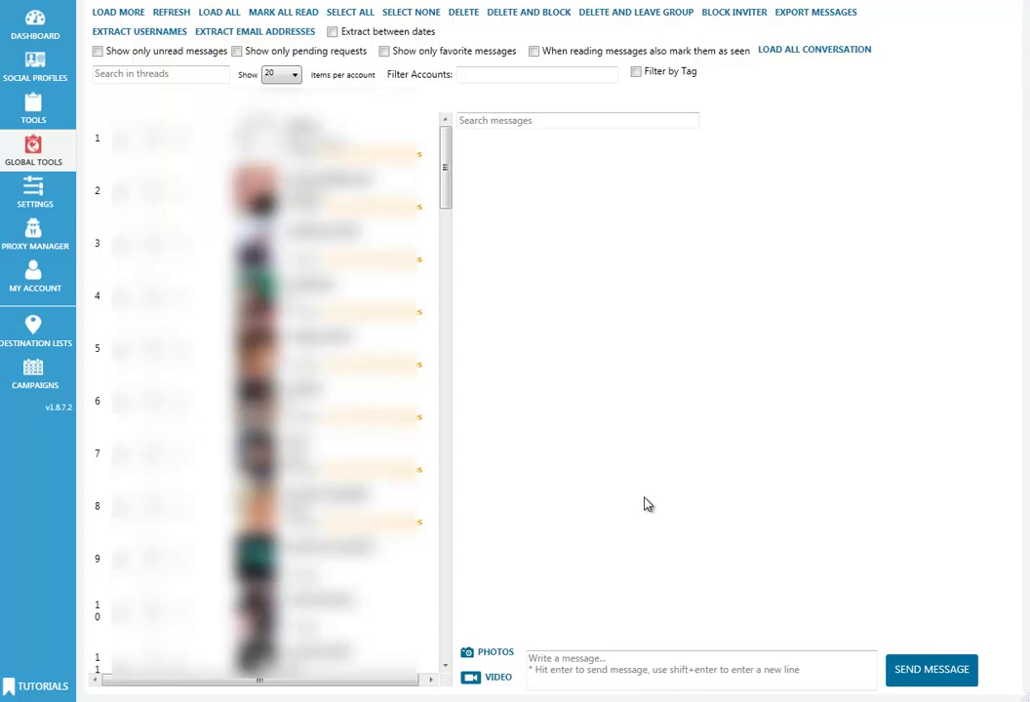
left_click(637, 667)
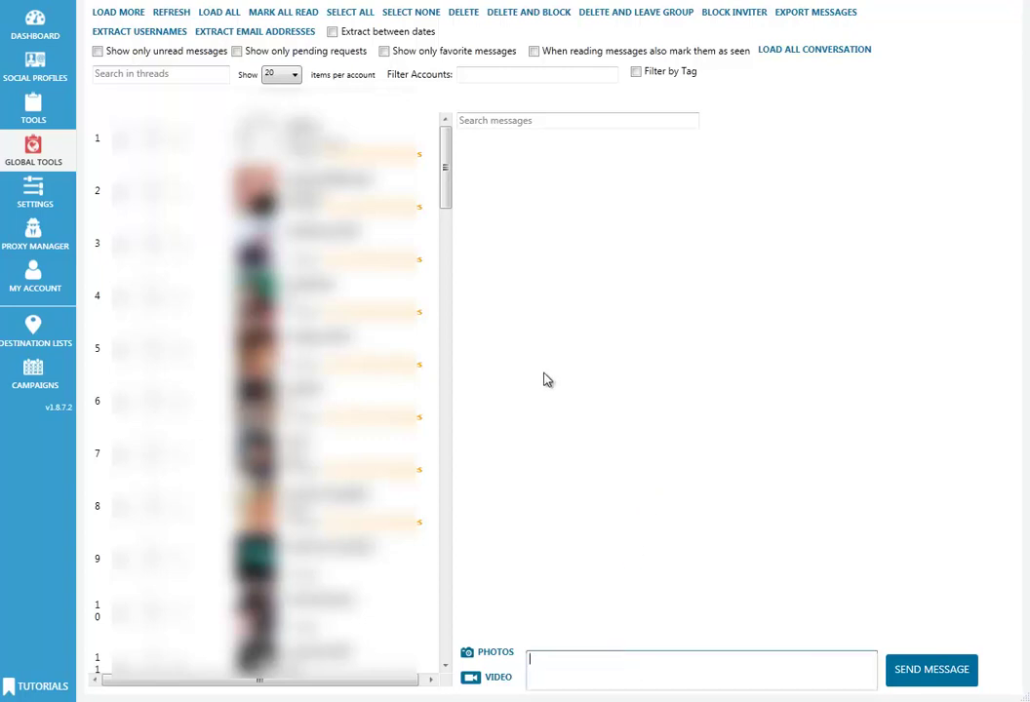
scroll(263, 322, "down", 7)
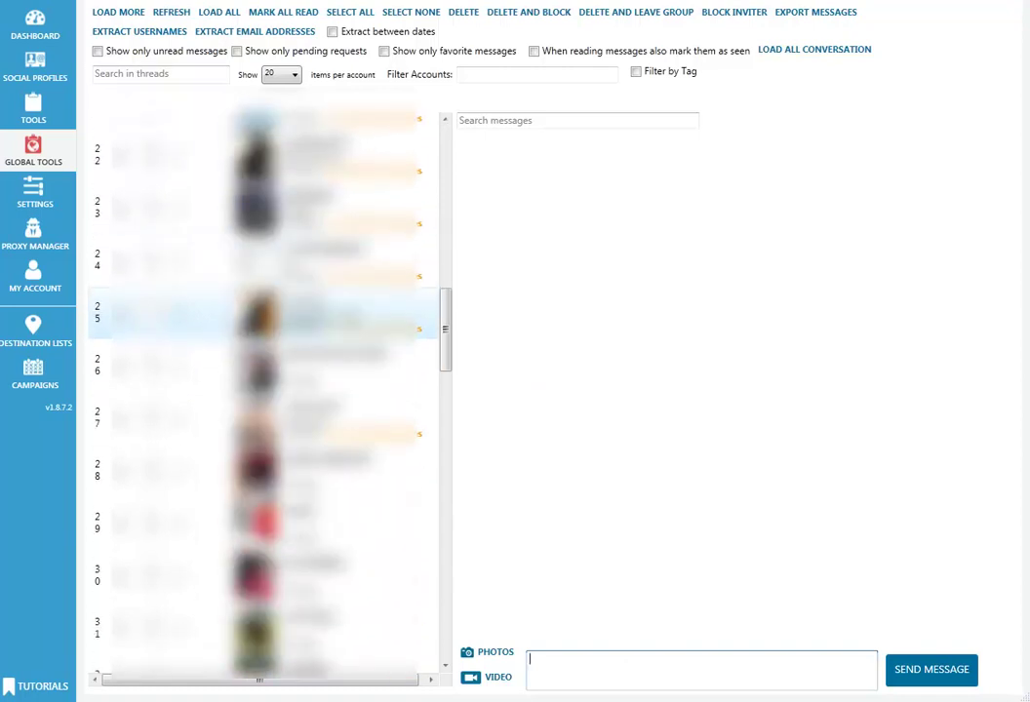
scroll(263, 312, "down", 12)
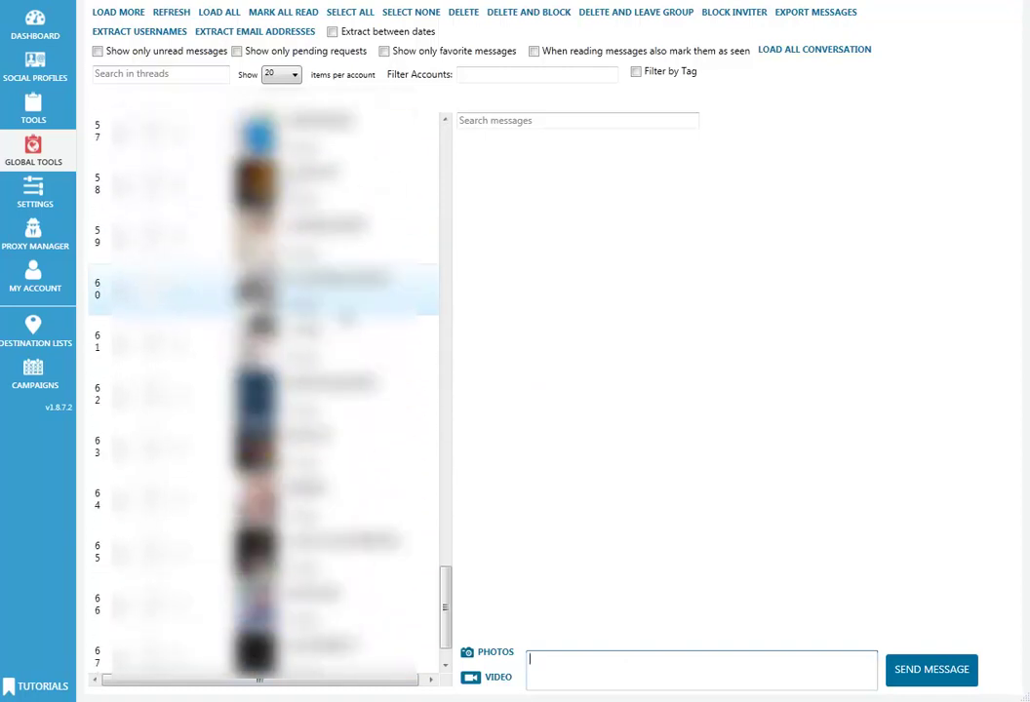
scroll(263, 322, "down", 1)
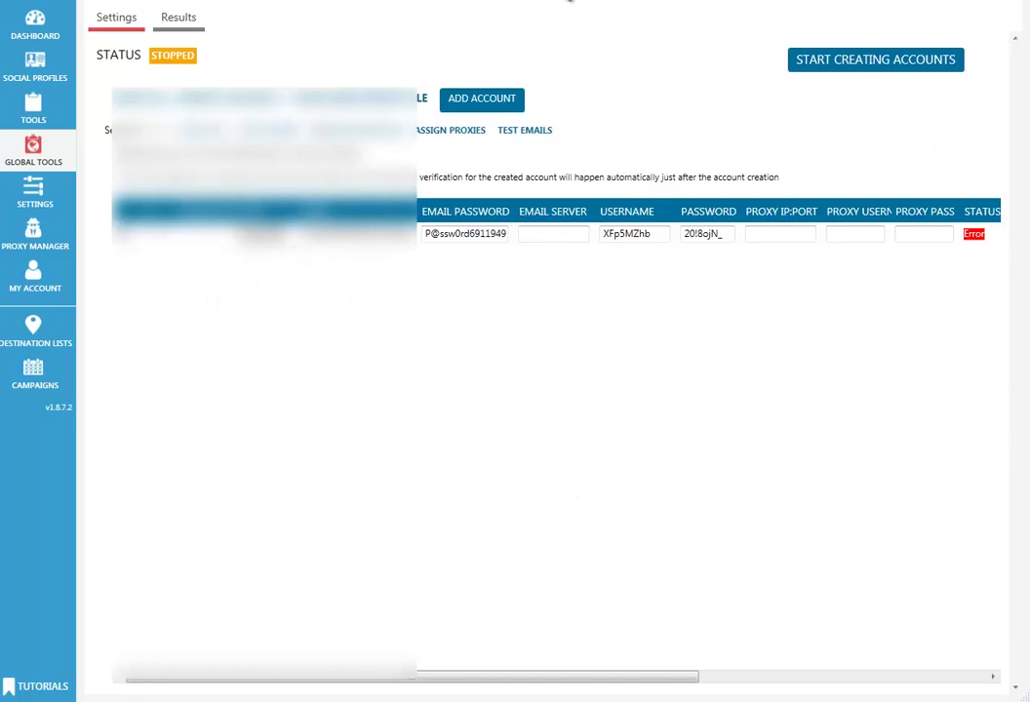
left_click(570, 1)
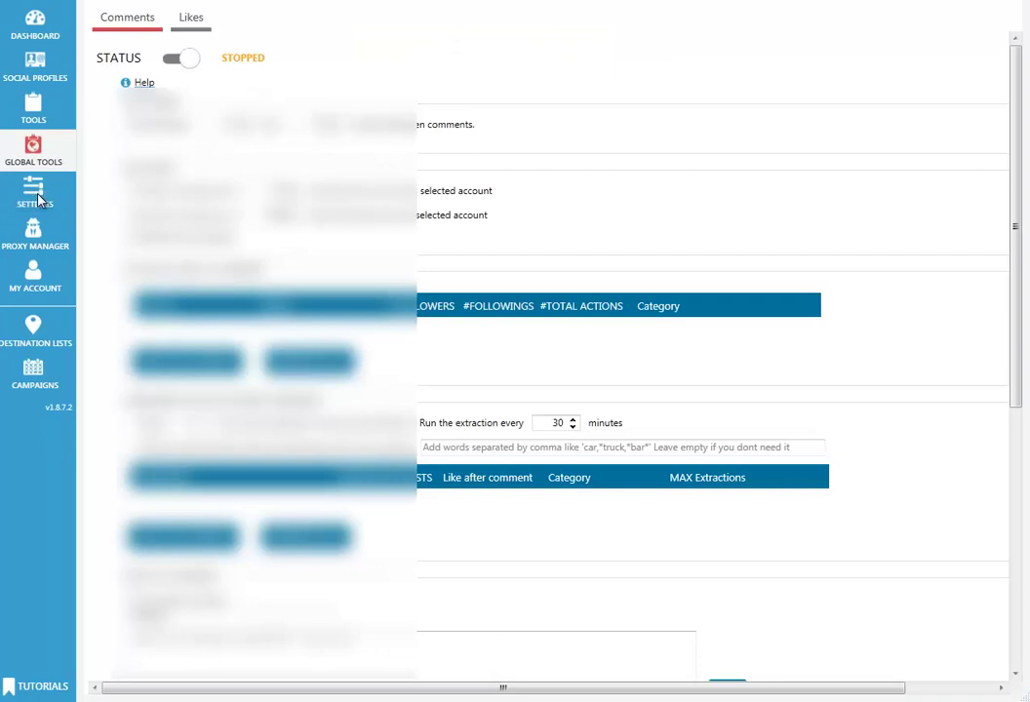
Step: Look through the general program settings and open the settings for the individual social networks
left_click(37, 199)
scroll(337, 239, "down", 2)
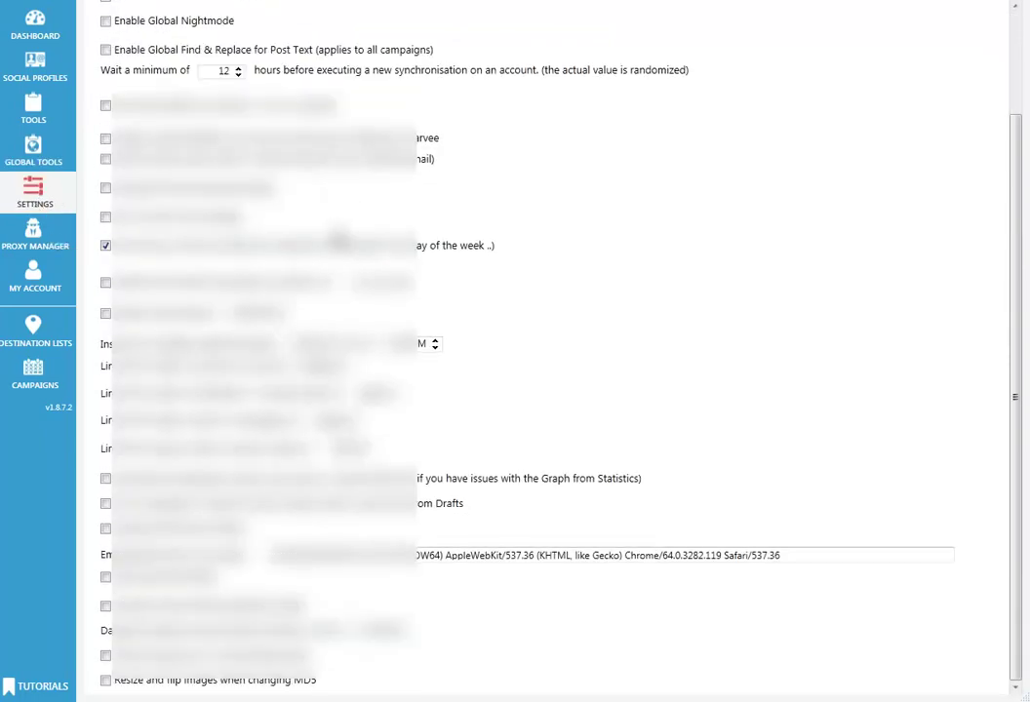
scroll(327, 37, "up", 2)
left_click(337, 3)
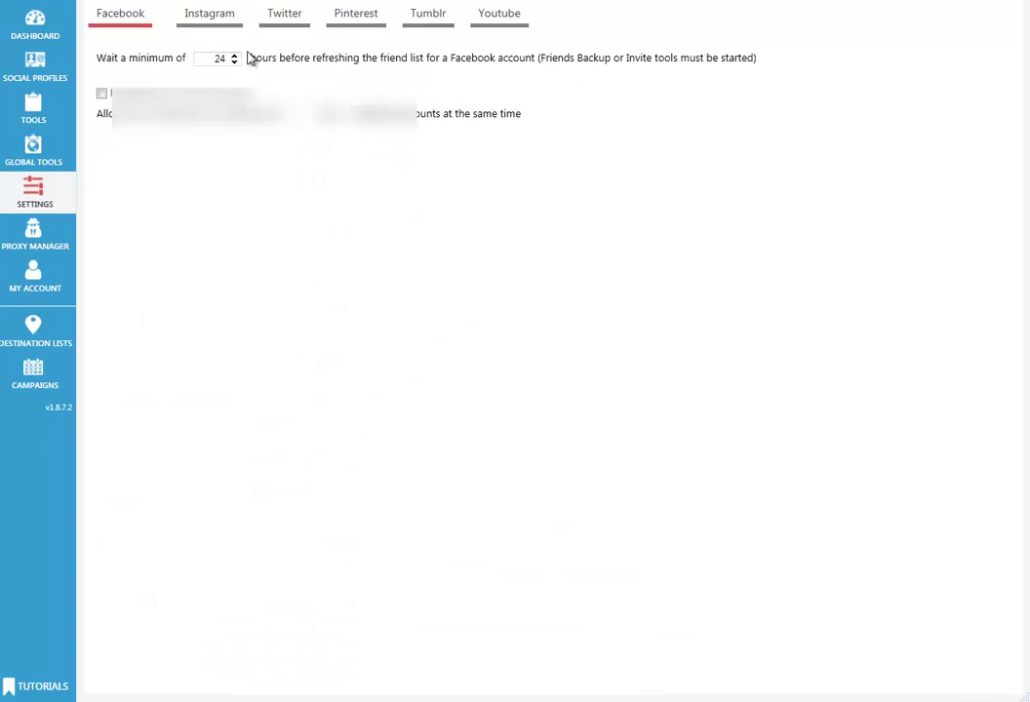
Step: Review the Instagram settings down to the lists of male and female names
left_click(203, 26)
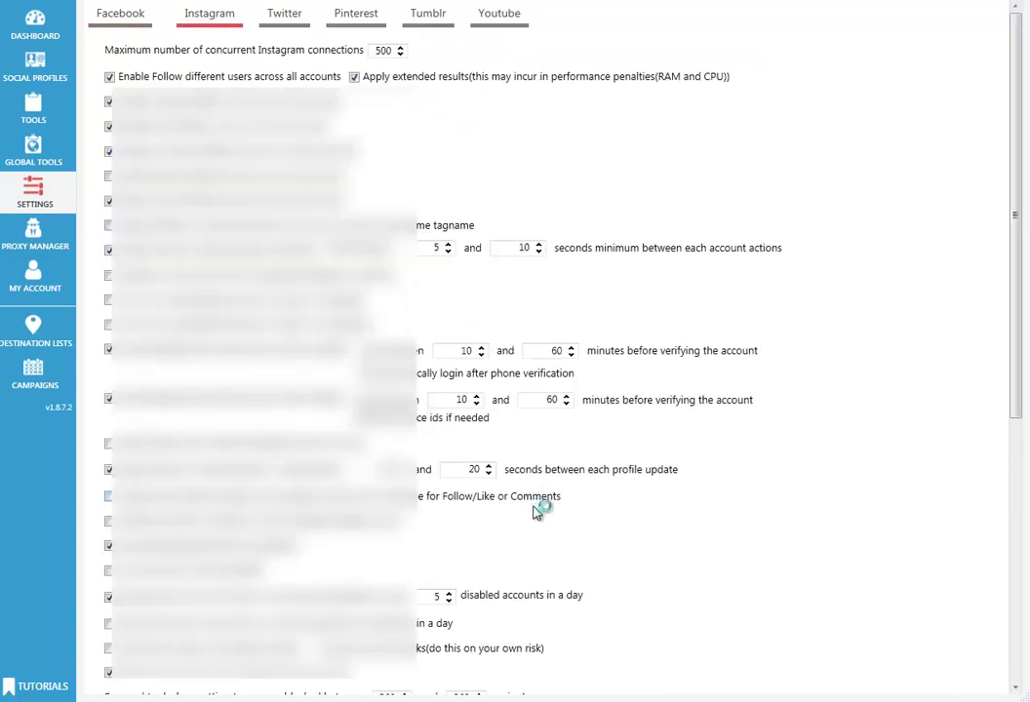
left_click_drag(1014, 375, 1009, 656)
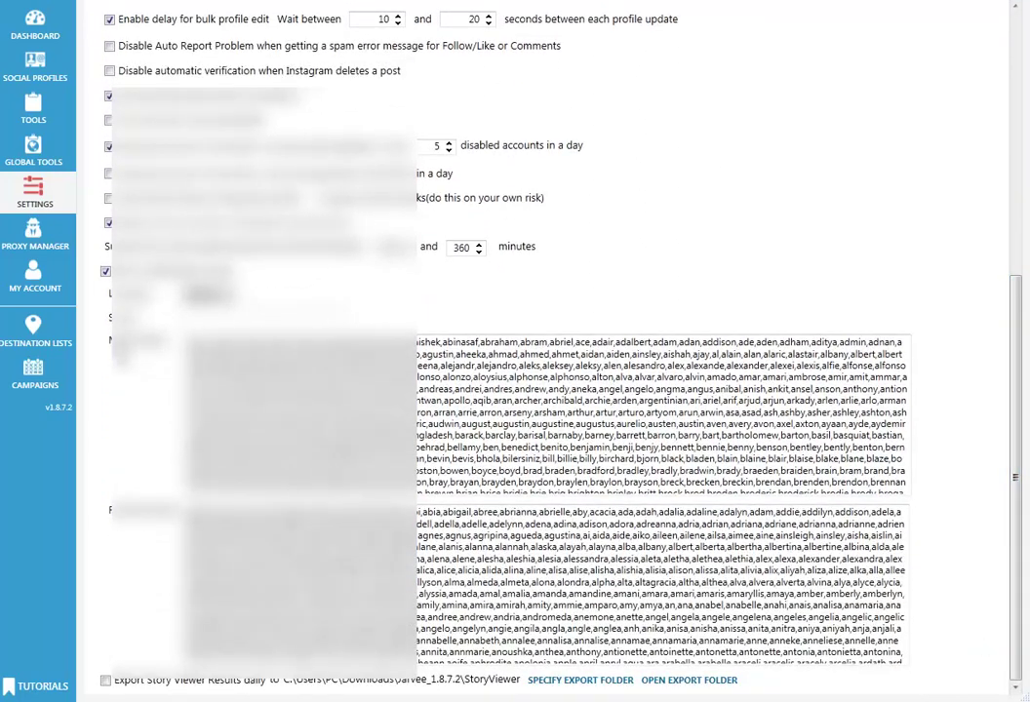
left_click(304, 552)
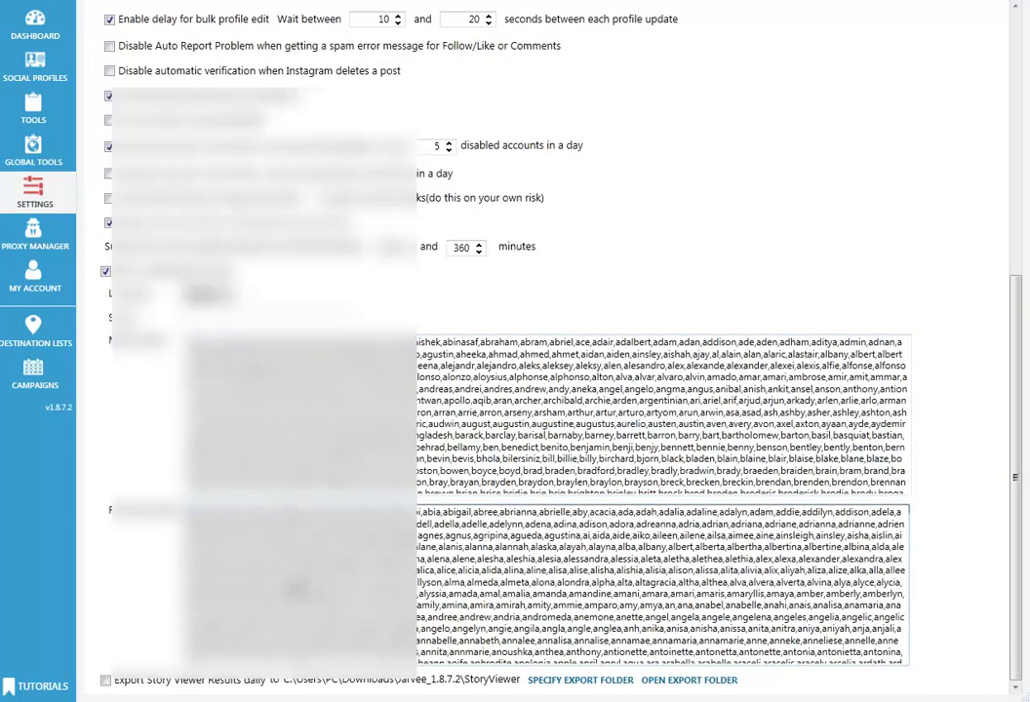
scroll(298, 588, "down", 15)
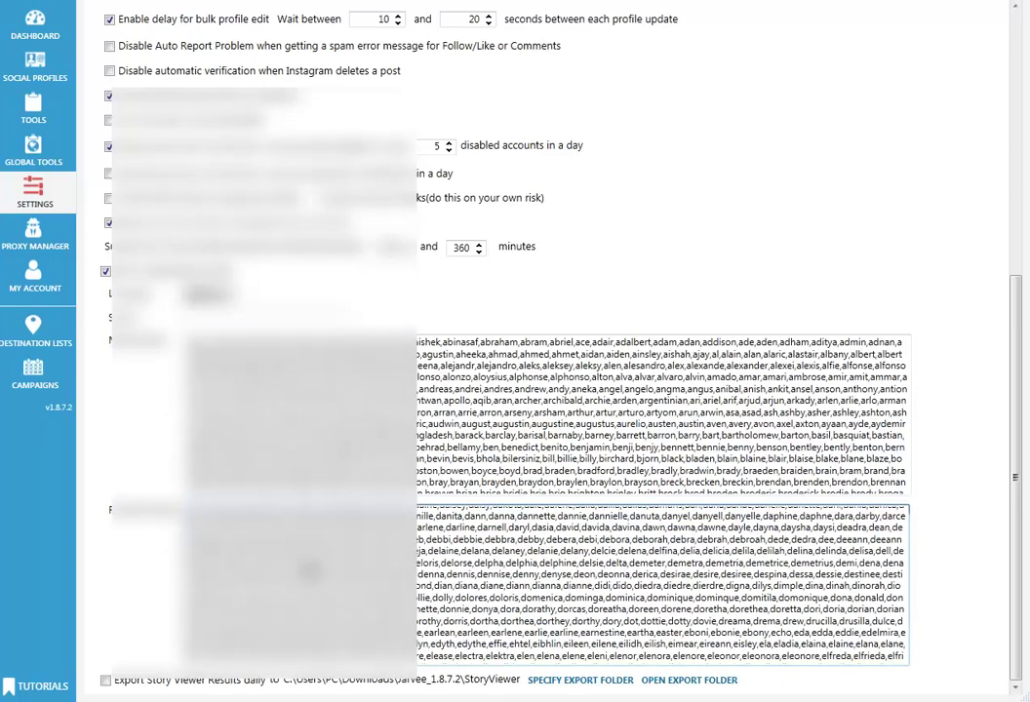
scroll(298, 588, "up", 12)
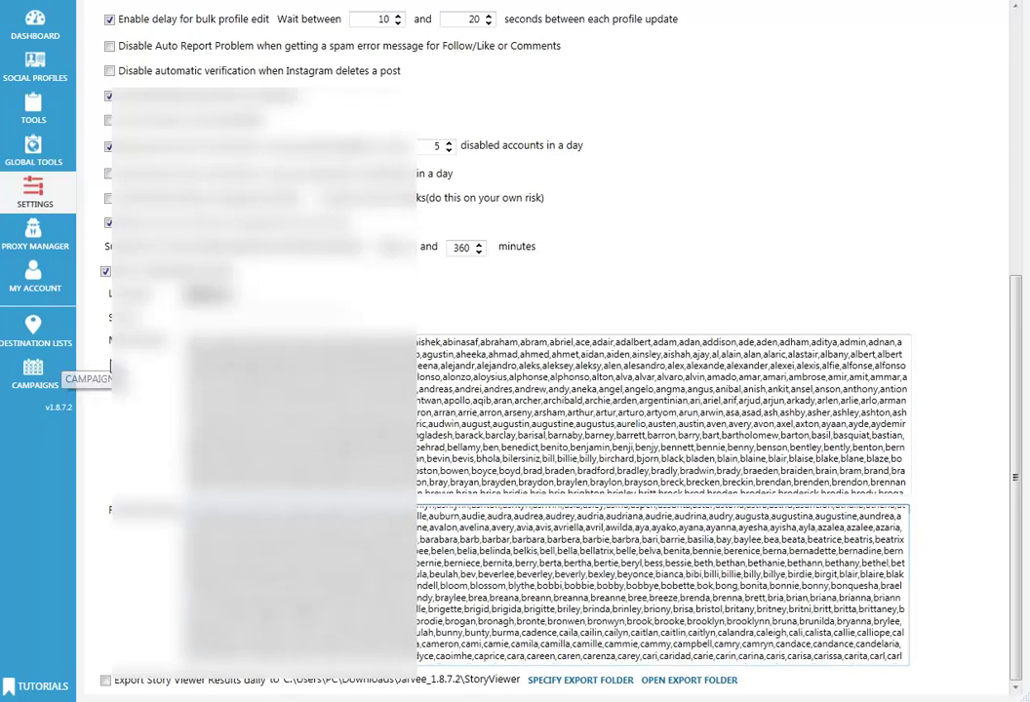
Step: Look over the destination lists and the campaigns, then open the fb campaign's details and its post text field
left_click(35, 331)
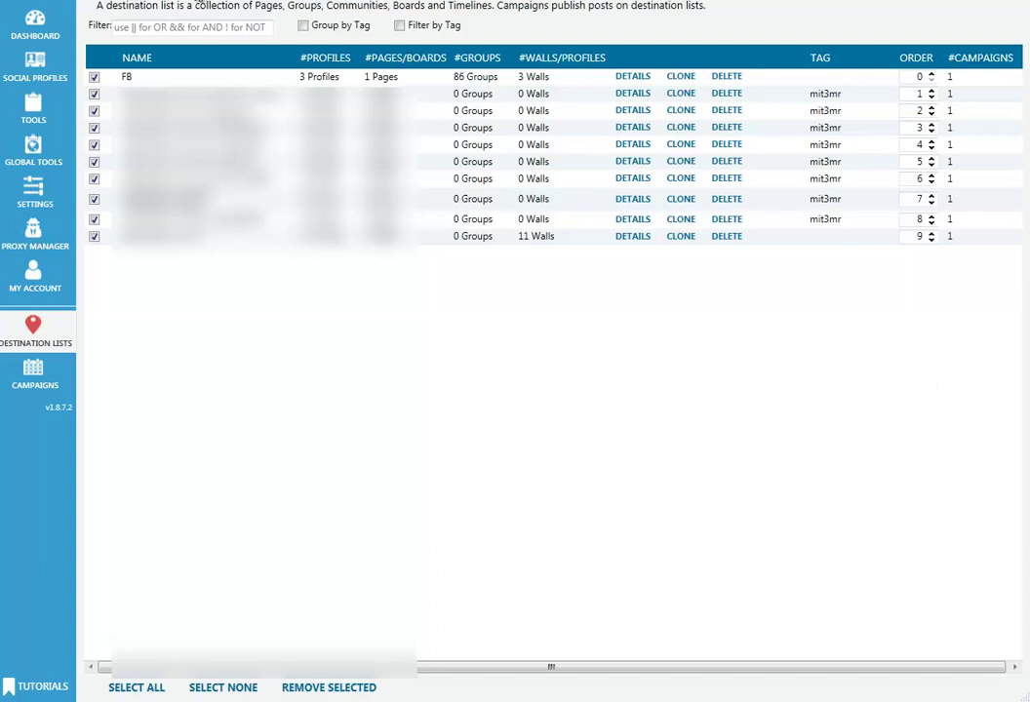
left_click(44, 383)
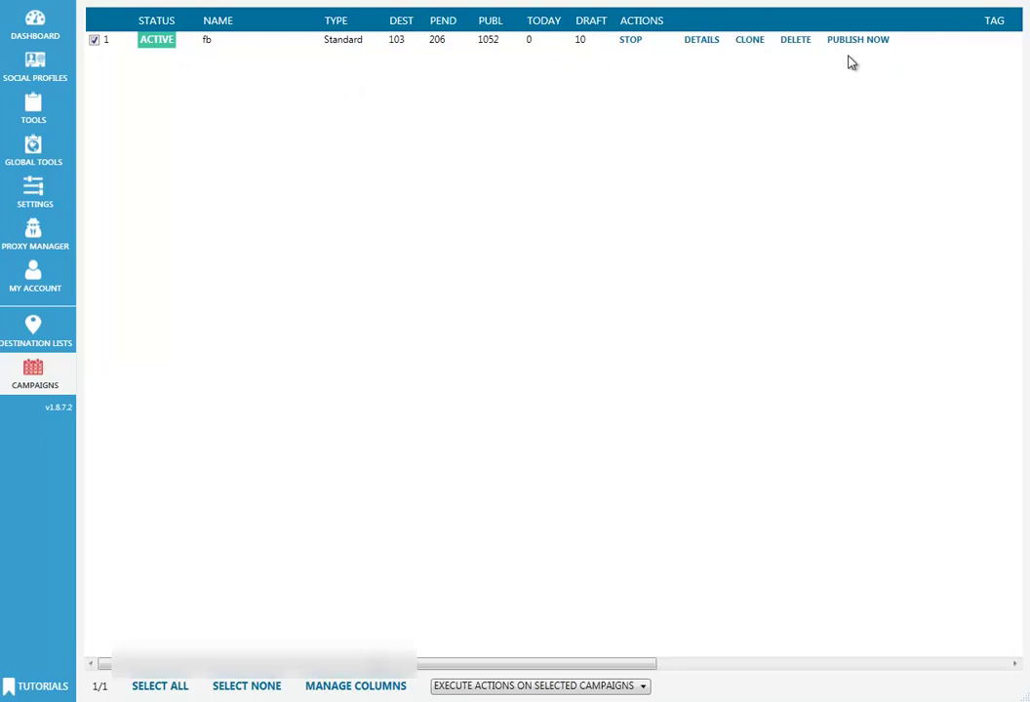
left_click(706, 43)
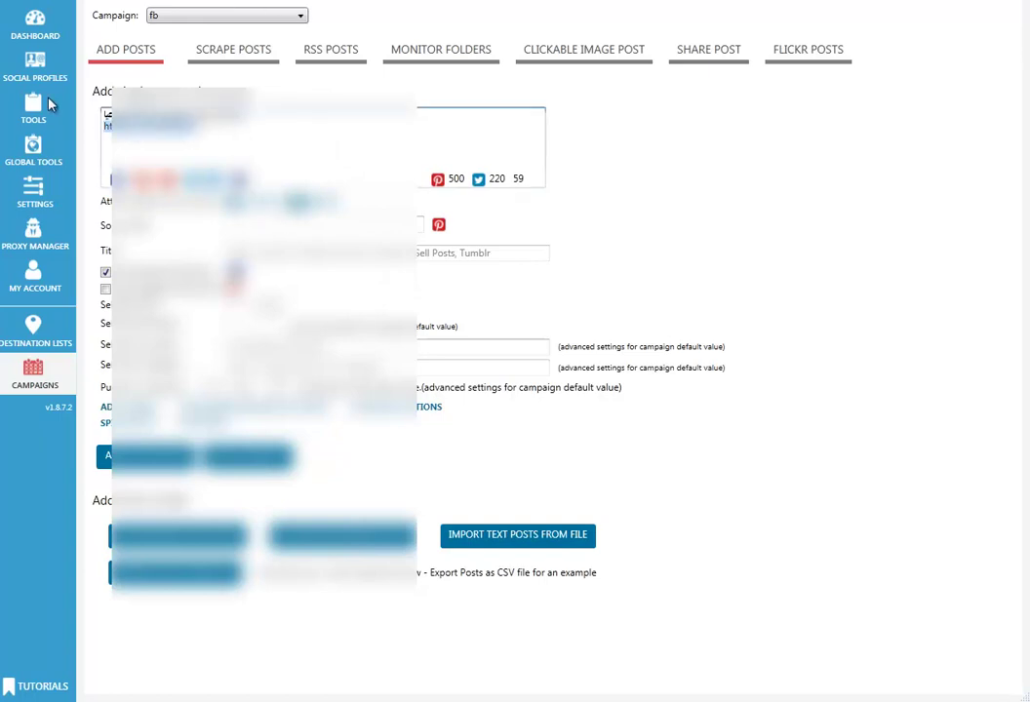
left_click(146, 117)
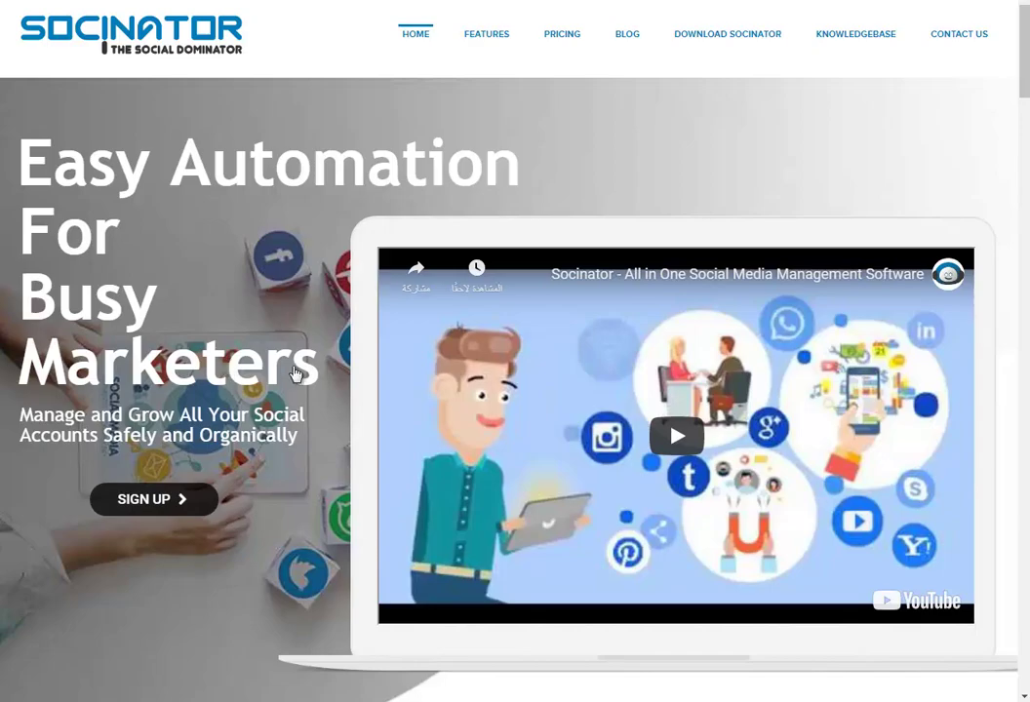
Step: Switch to the Socinator website and read through its home page's advanced publishing and automation features for each social network
scroll(291, 371, "down", 8)
scroll(295, 375, "down", 5)
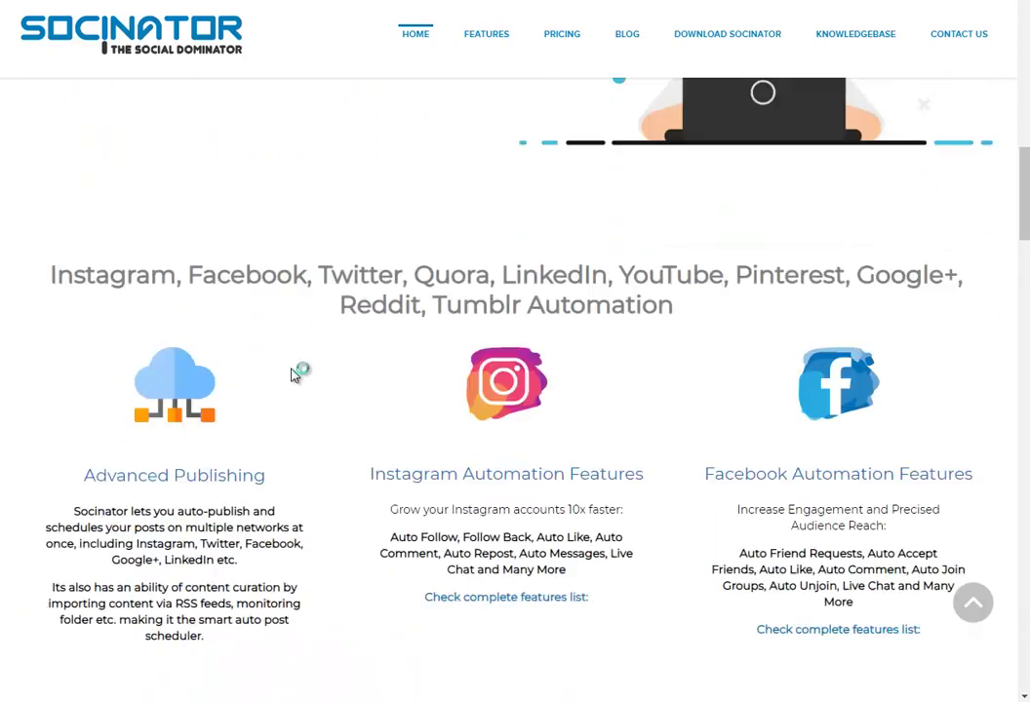
scroll(291, 376, "down", 2)
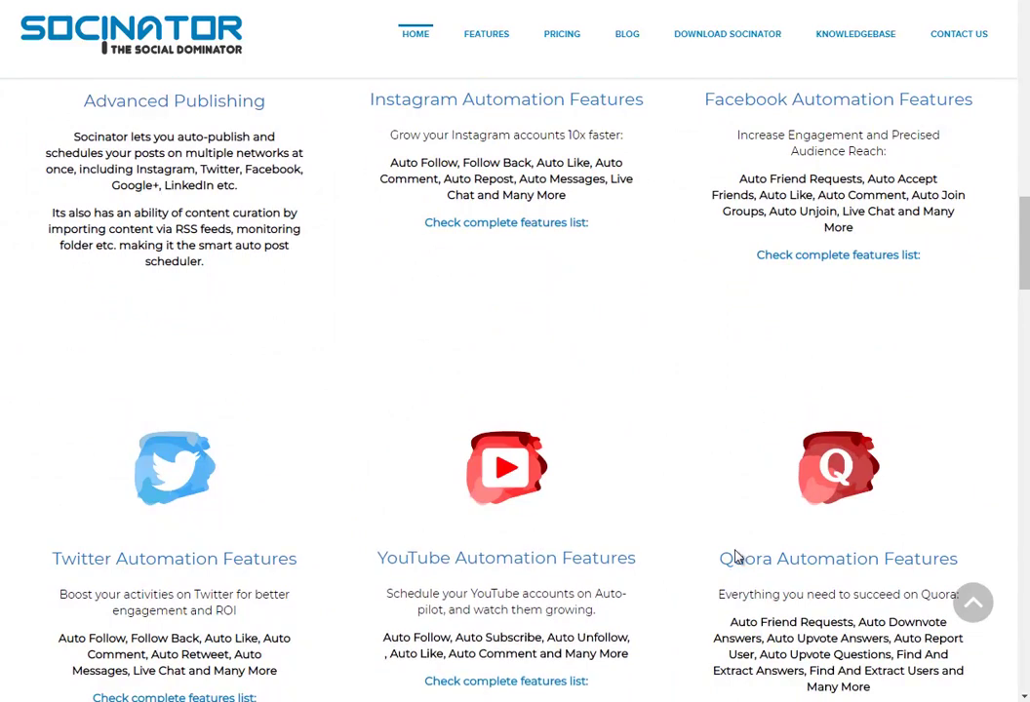
scroll(809, 546, "up", 4)
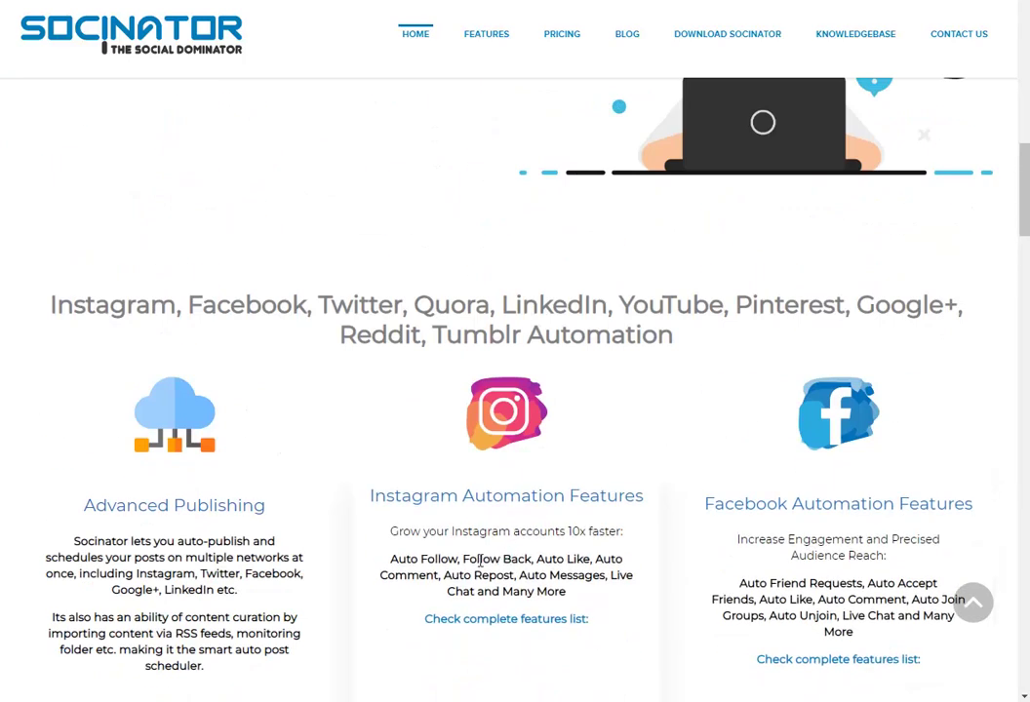
left_click_drag(185, 532, 199, 621)
left_click(203, 624)
scroll(205, 626, "down", 1)
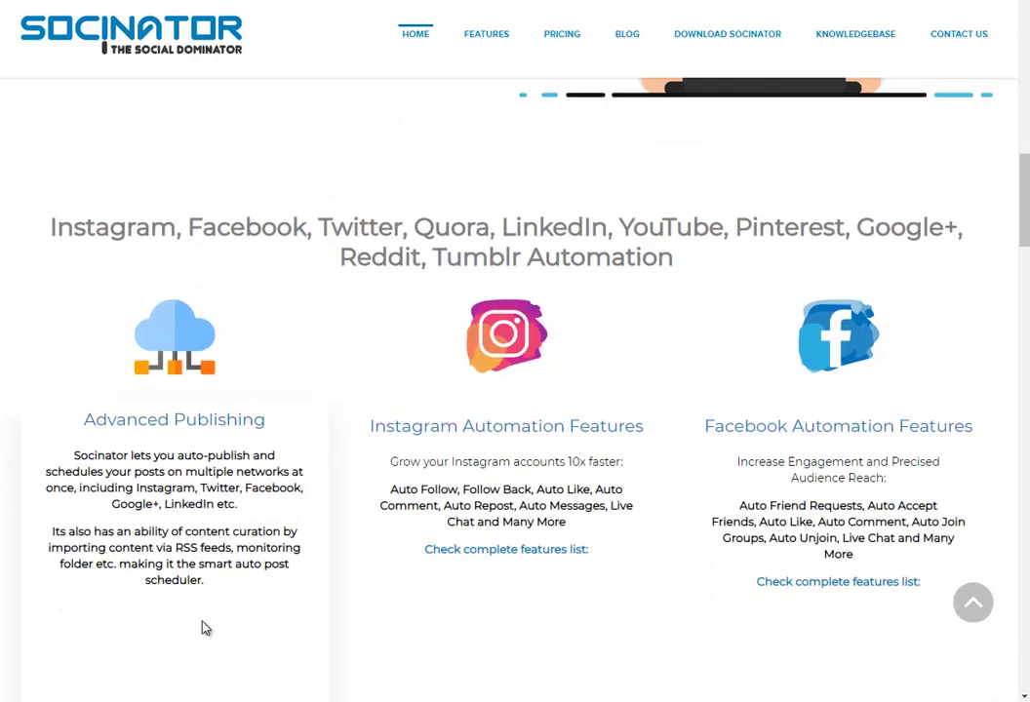
scroll(203, 624, "down", 13)
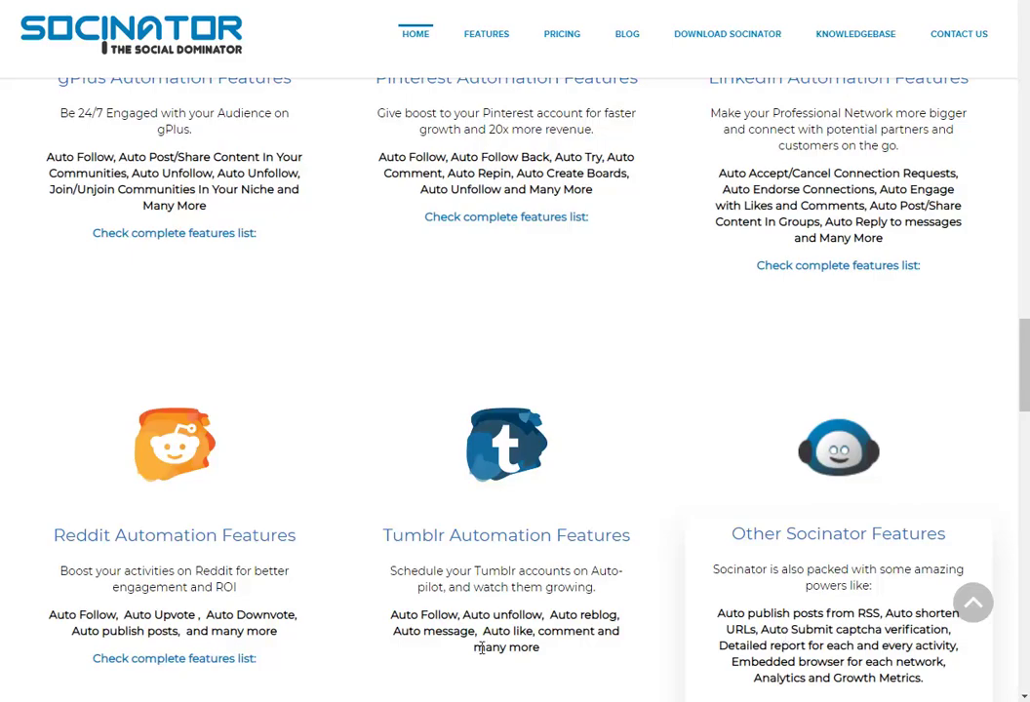
scroll(481, 649, "down", 3)
scroll(575, 228, "down", 1)
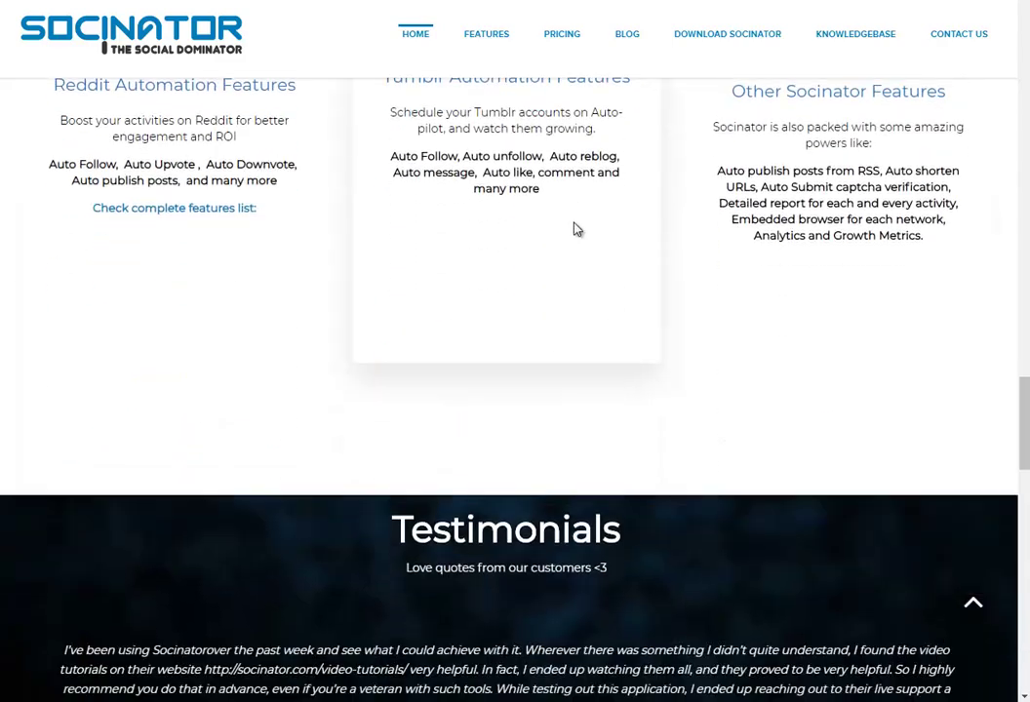
scroll(575, 229, "up", 20)
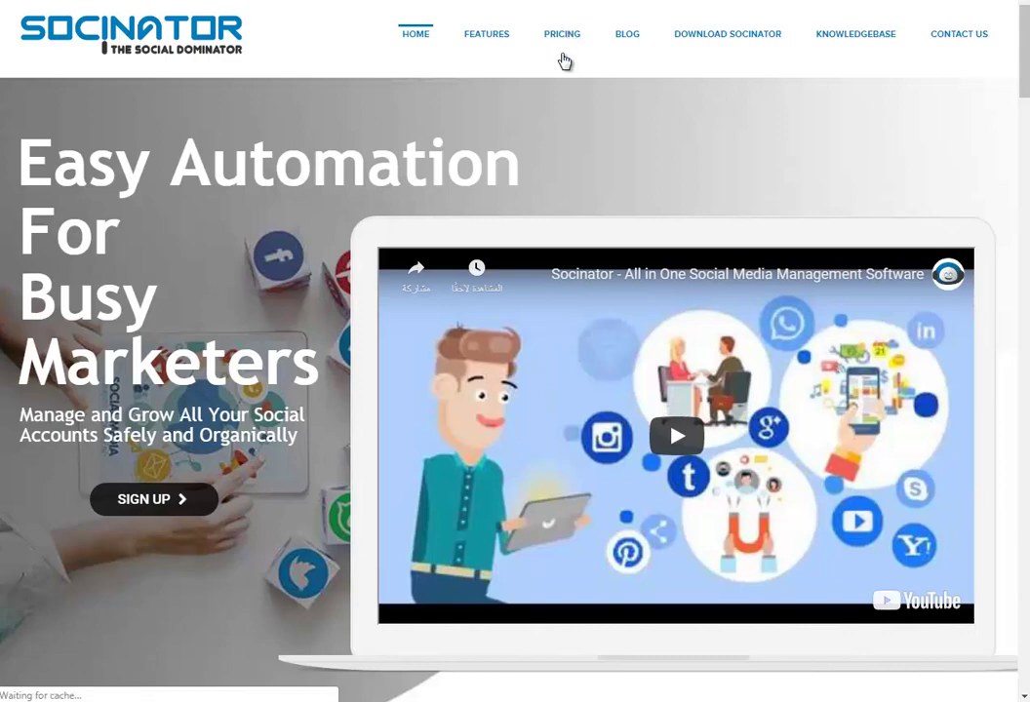
Step: Open Socinator's pricing page and compare the monthly prices and social account limits of the Professional, Team and Business plans
scroll(596, 323, "down", 4)
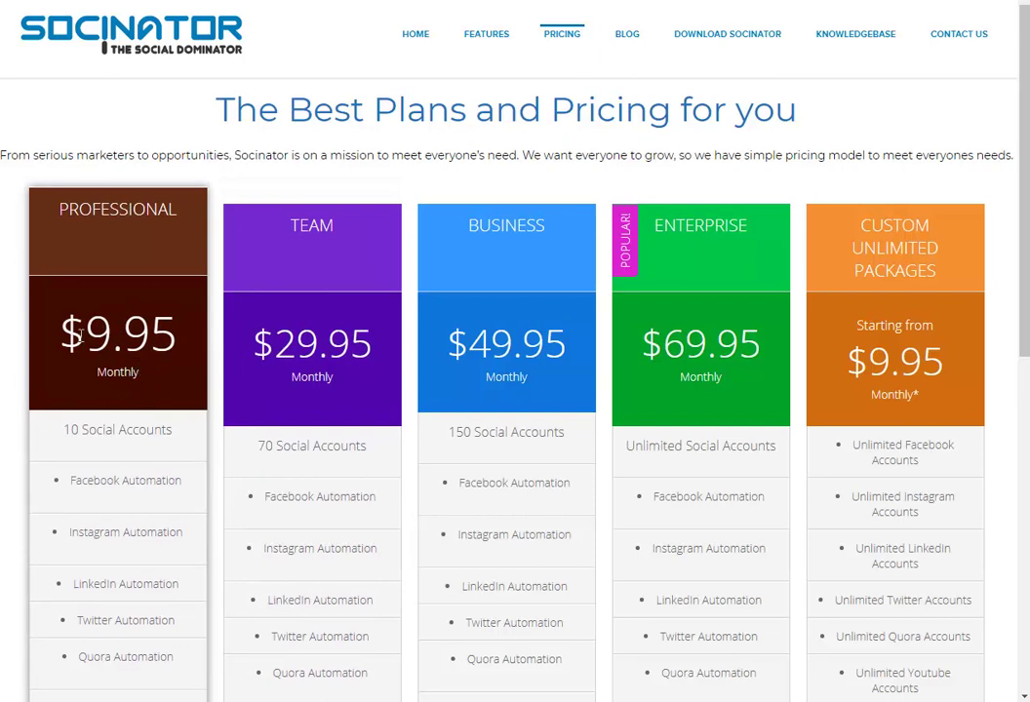
triple_click(195, 329)
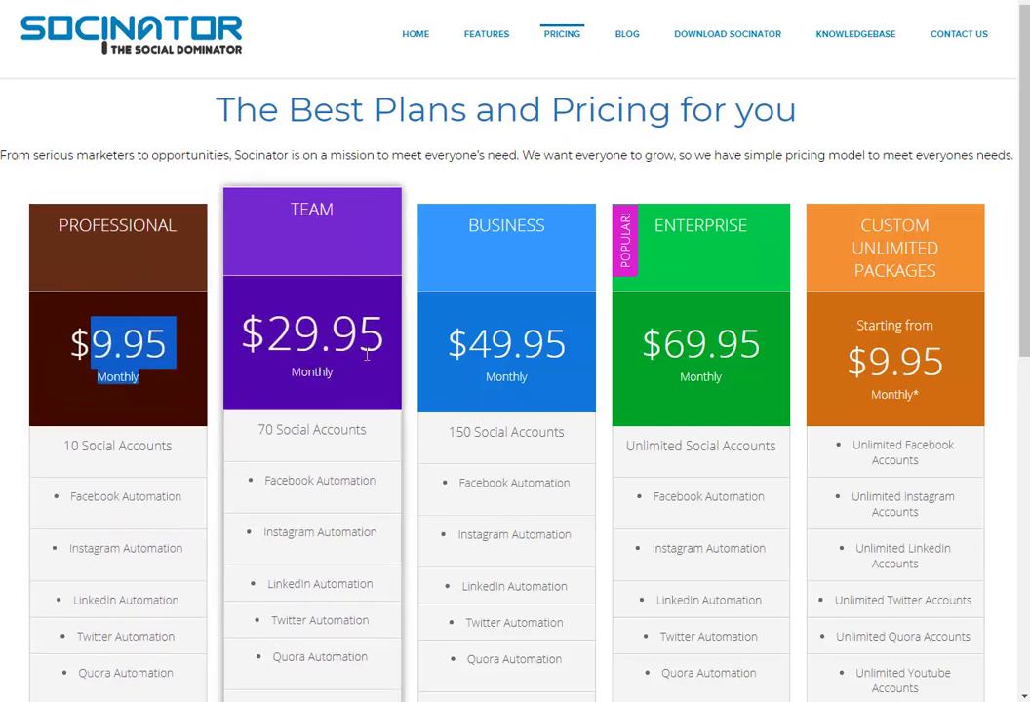
triple_click(282, 343)
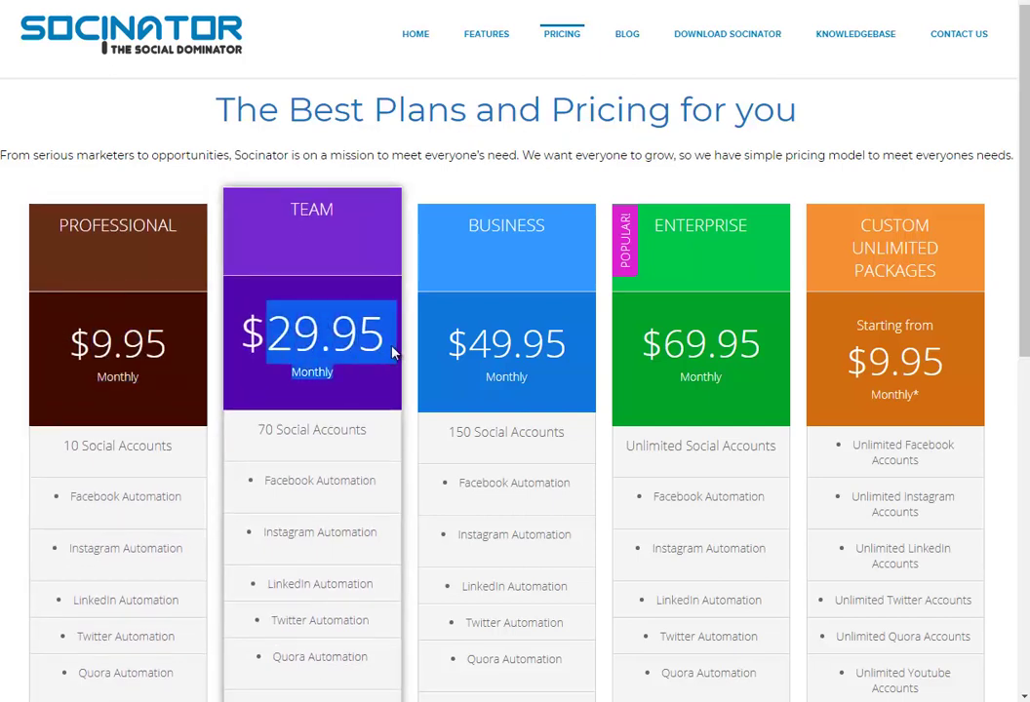
left_click_drag(366, 430, 314, 436)
left_click(80, 483)
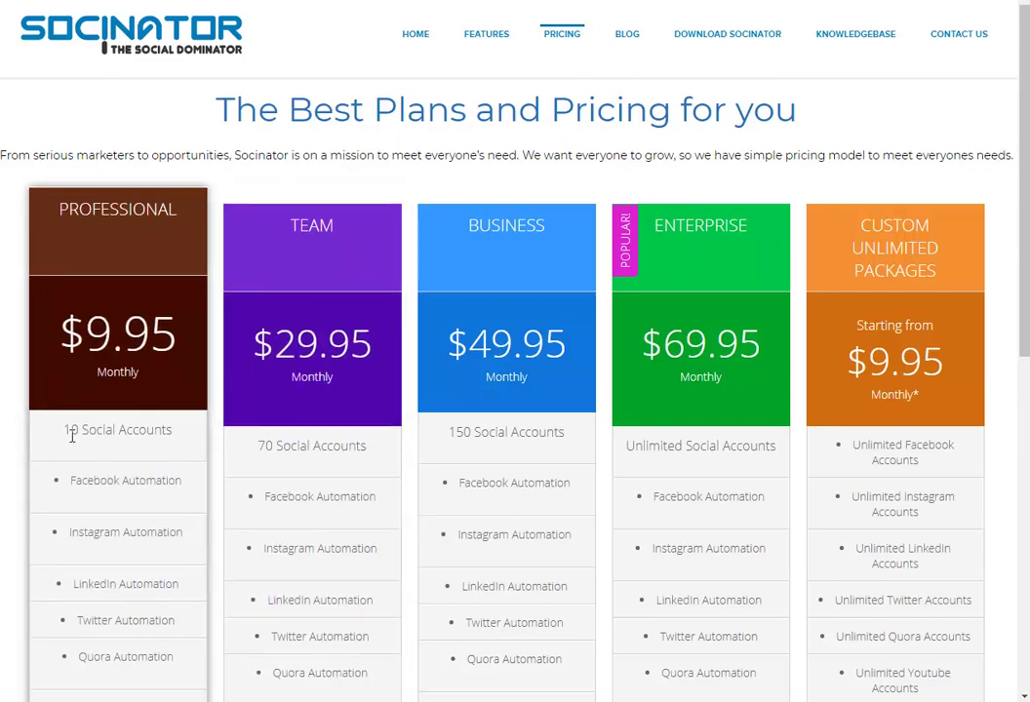
left_click_drag(72, 437, 128, 432)
left_click_drag(257, 432, 314, 433)
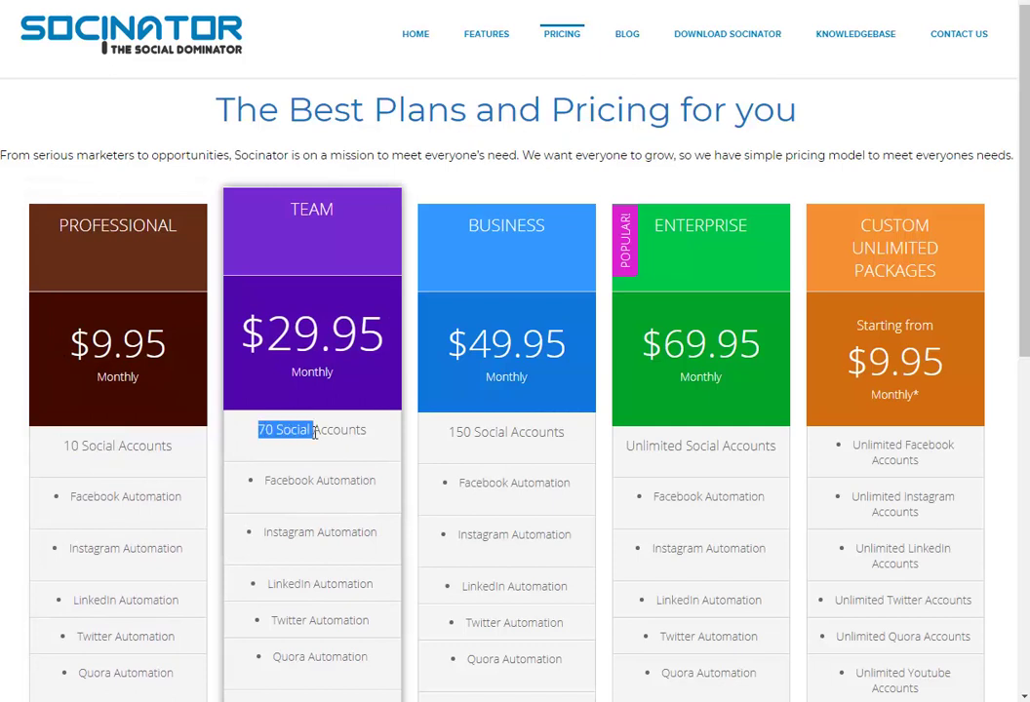
left_click_drag(447, 423, 521, 426)
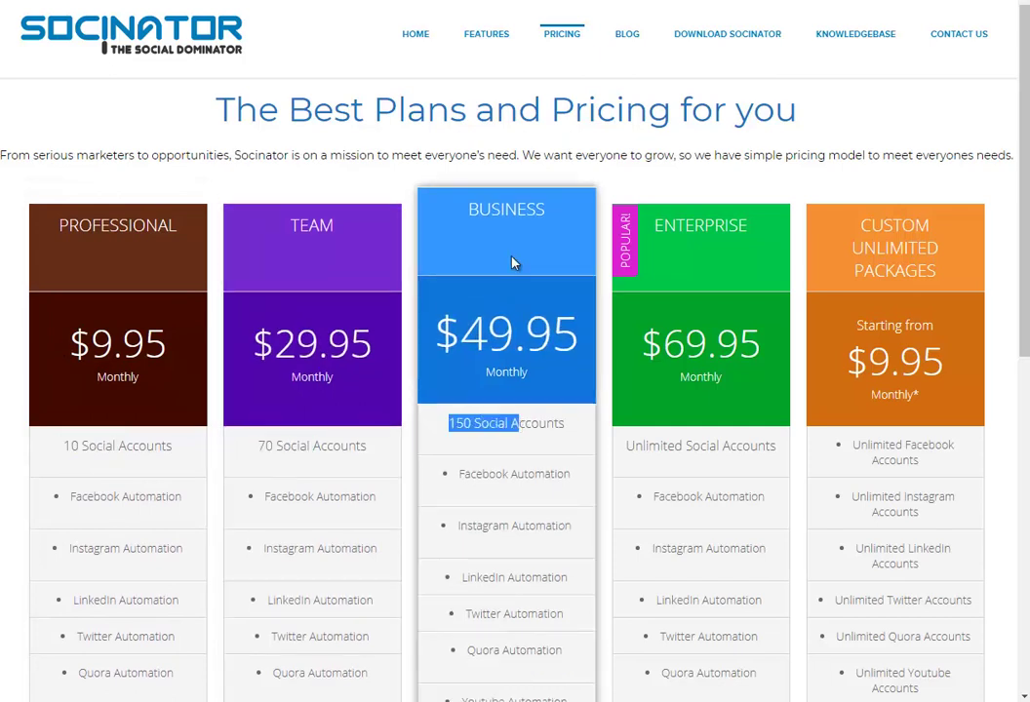
left_click(509, 363)
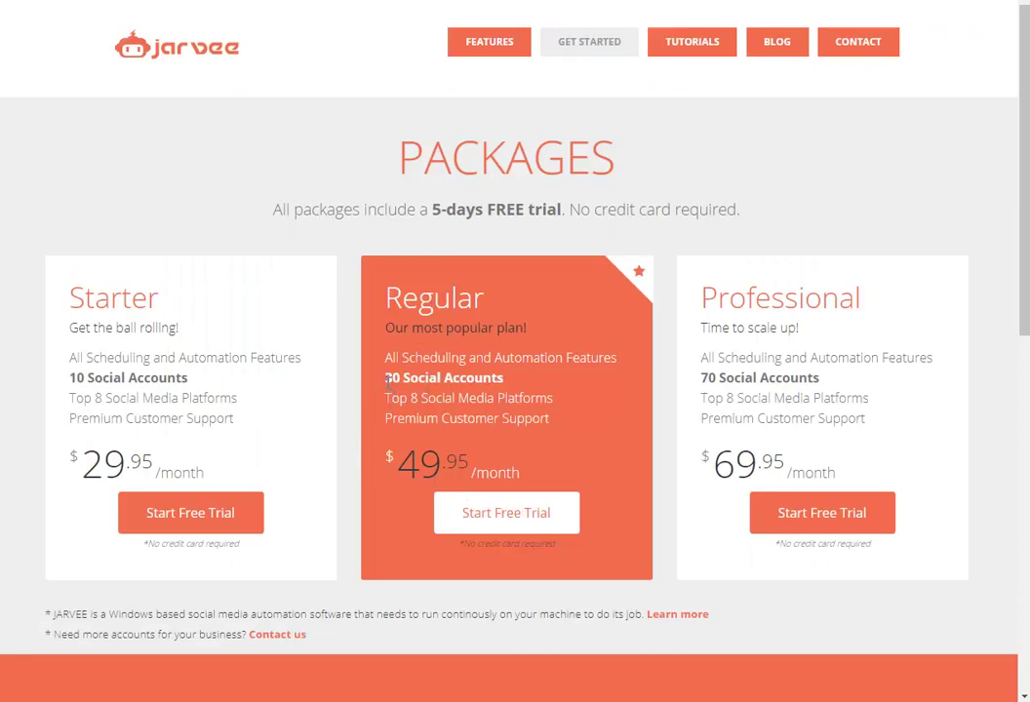
Step: Compare the social account limits of Jarvee's packages with Socinator's plans, including Enterprise and Custom Unlimited Packages
left_click_drag(70, 378, 109, 377)
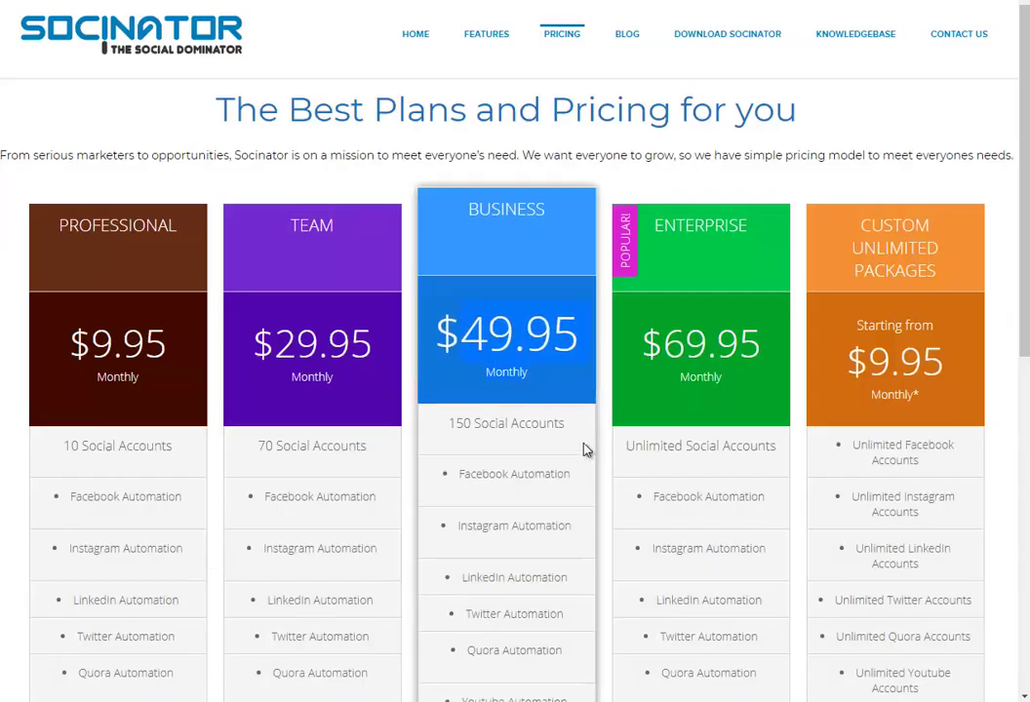
scroll(595, 425, "down", 1)
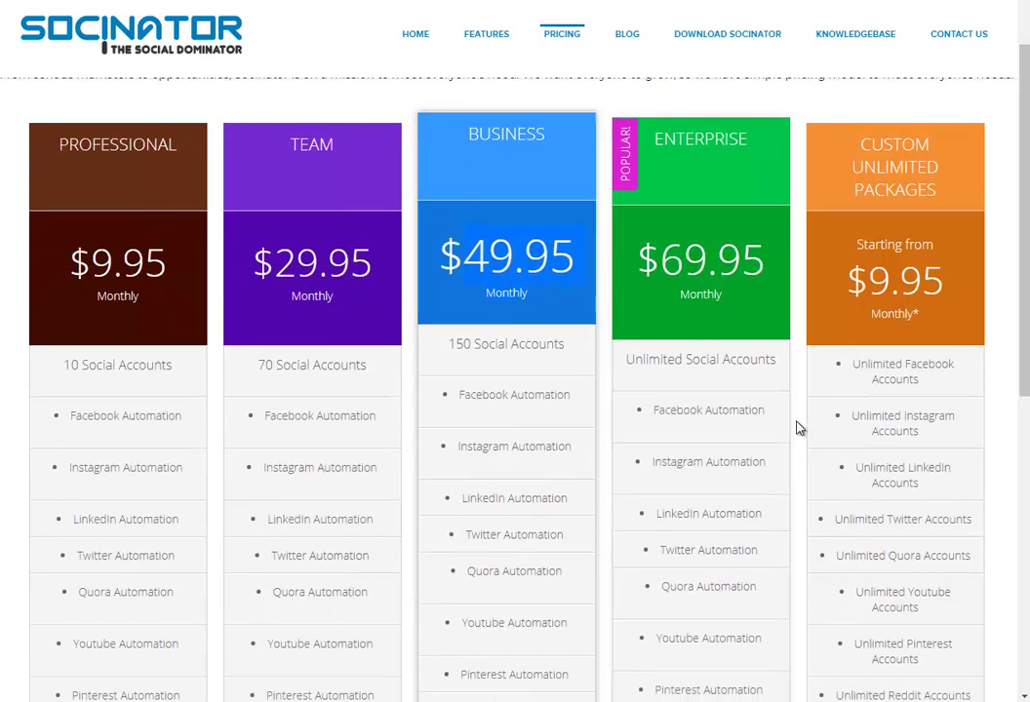
scroll(798, 426, "down", 5)
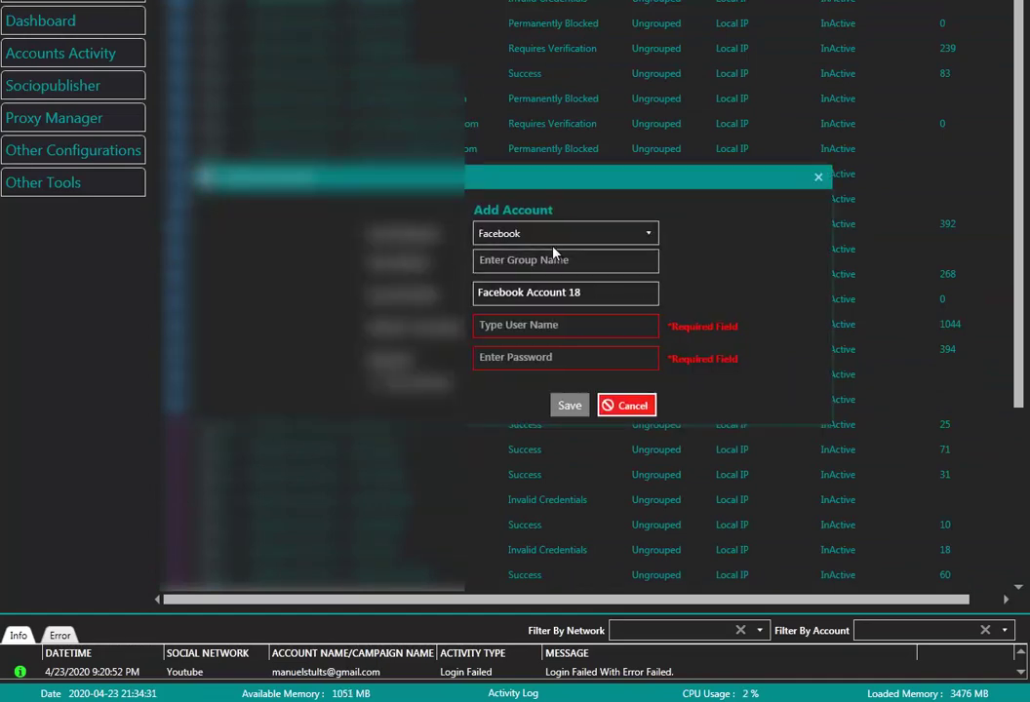
Step: Switch to the Socinator program, look over the Add Account form's social networks and login fields, and cancel the form
left_click(561, 233)
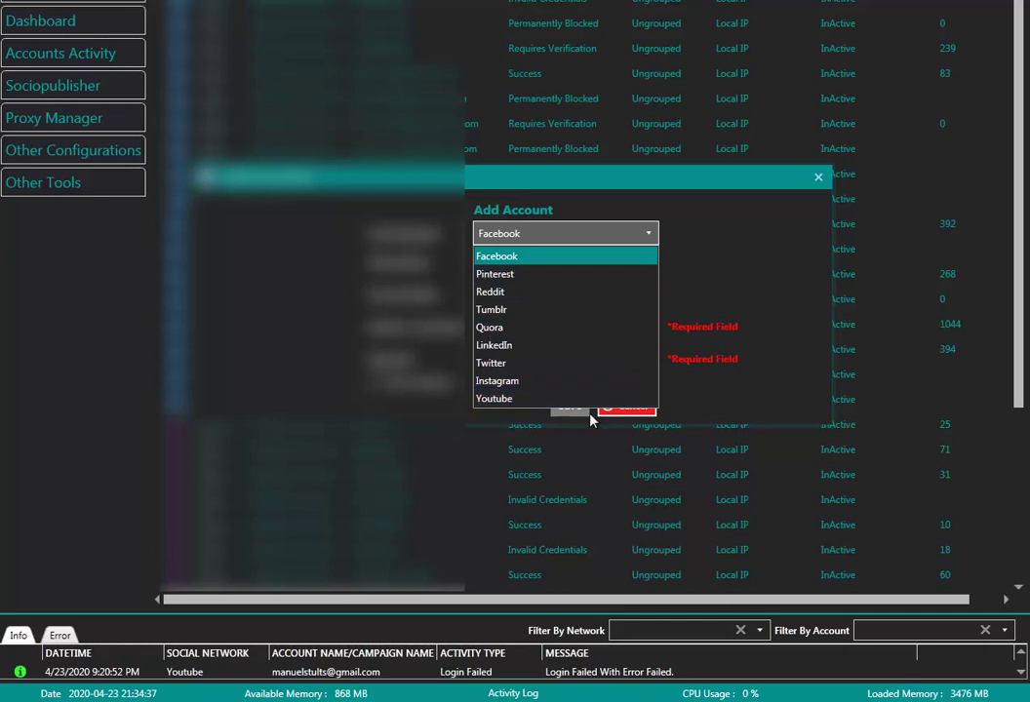
left_click(548, 231)
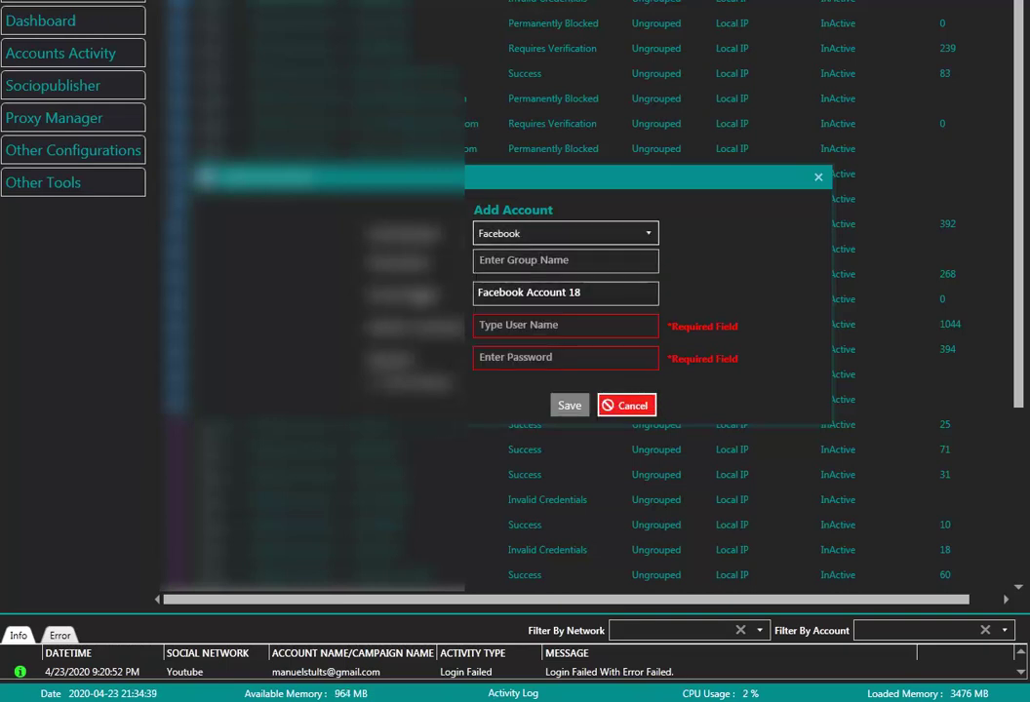
left_click(546, 358)
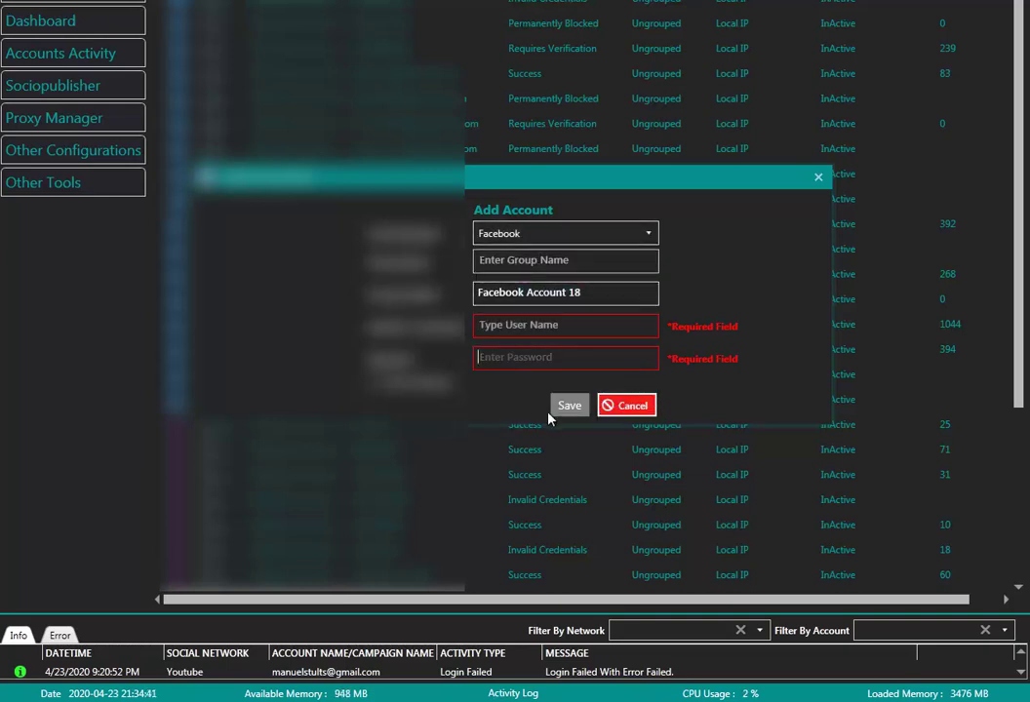
left_click(604, 408)
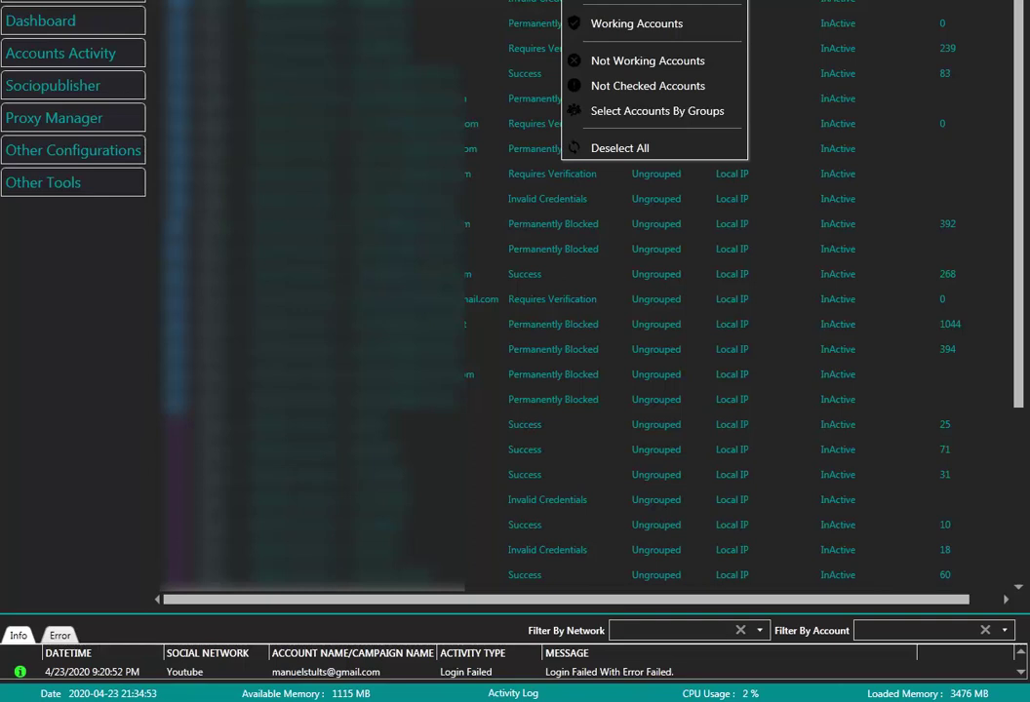
Step: View the account manager for Facebook, Pinterest and Reddit one network at a time
left_click(804, 3)
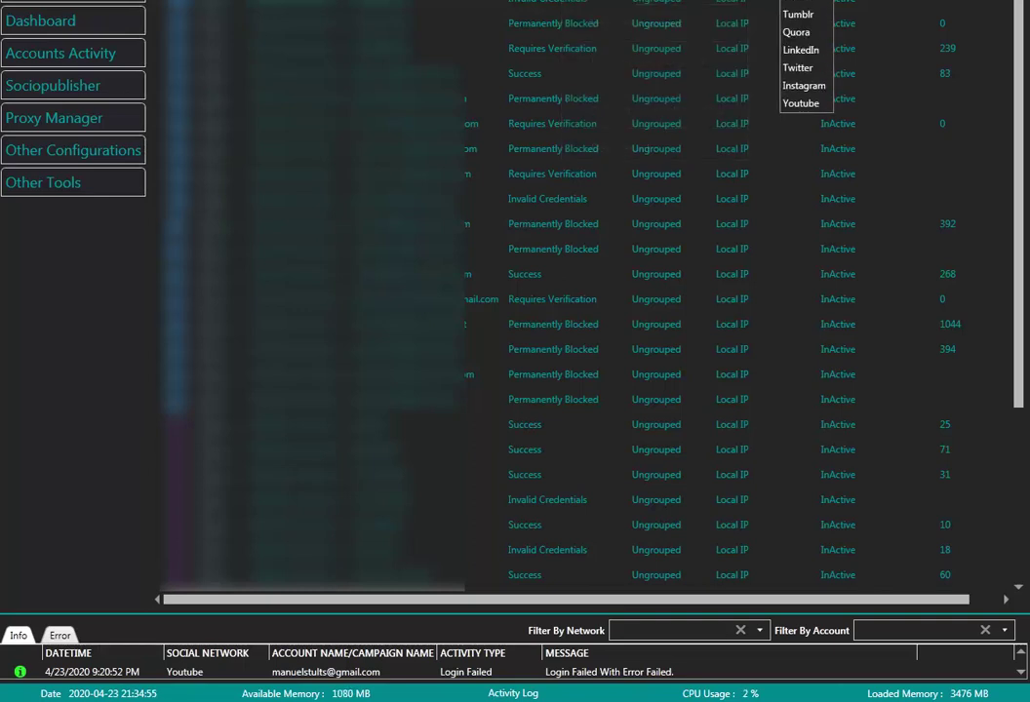
key("Escape")
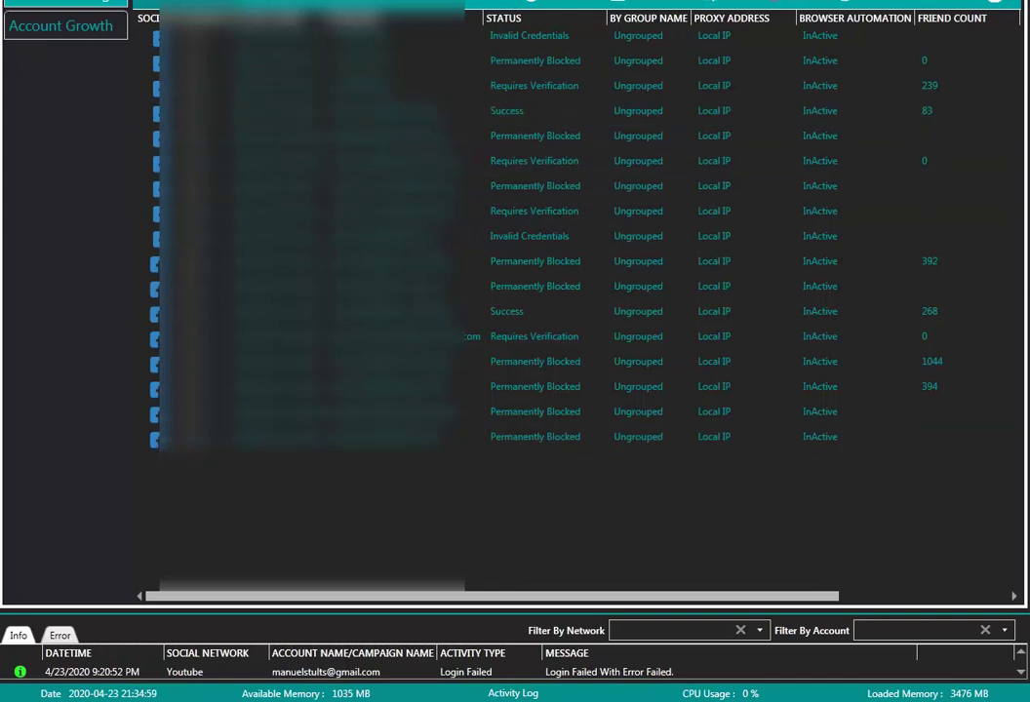
left_click(804, 3)
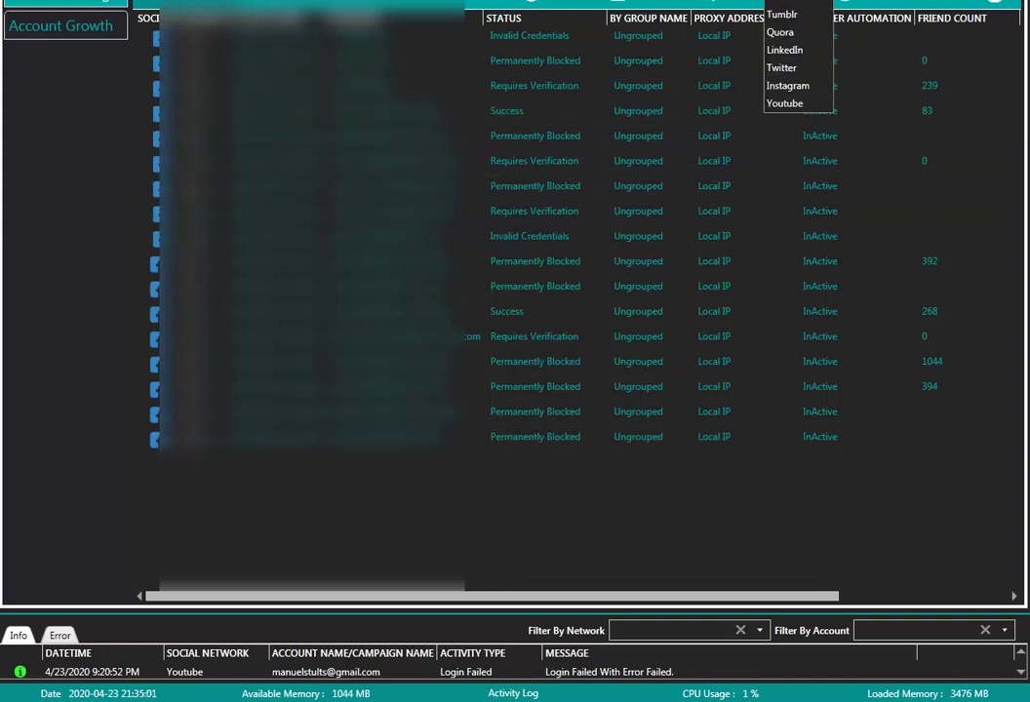
left_click(784, 103)
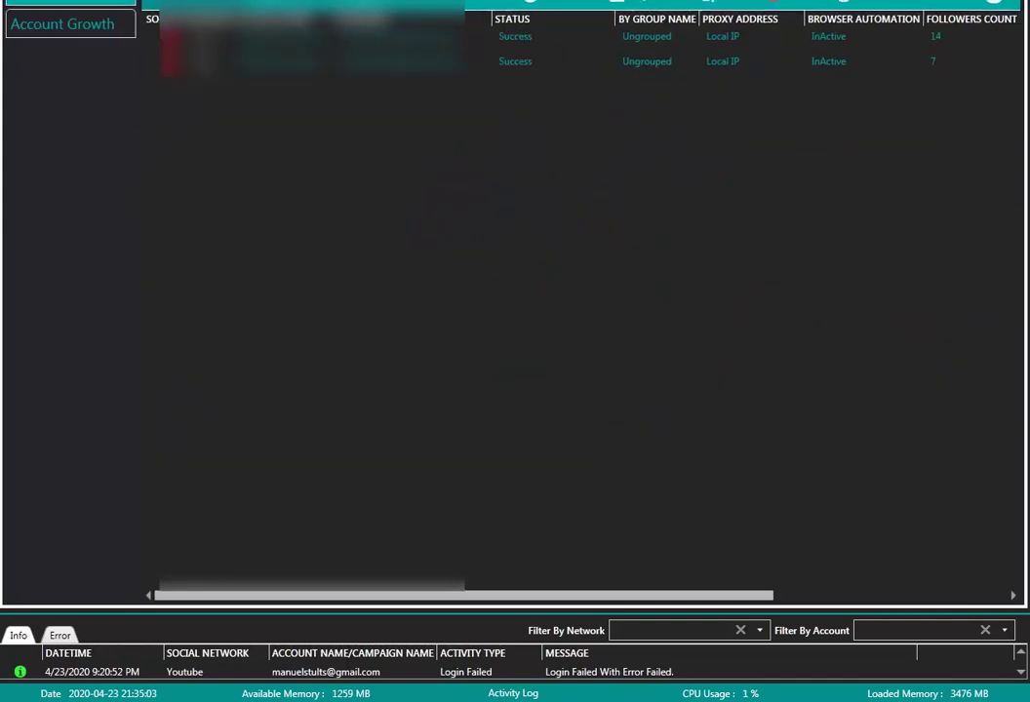
left_click(810, 3)
left_click(811, 3)
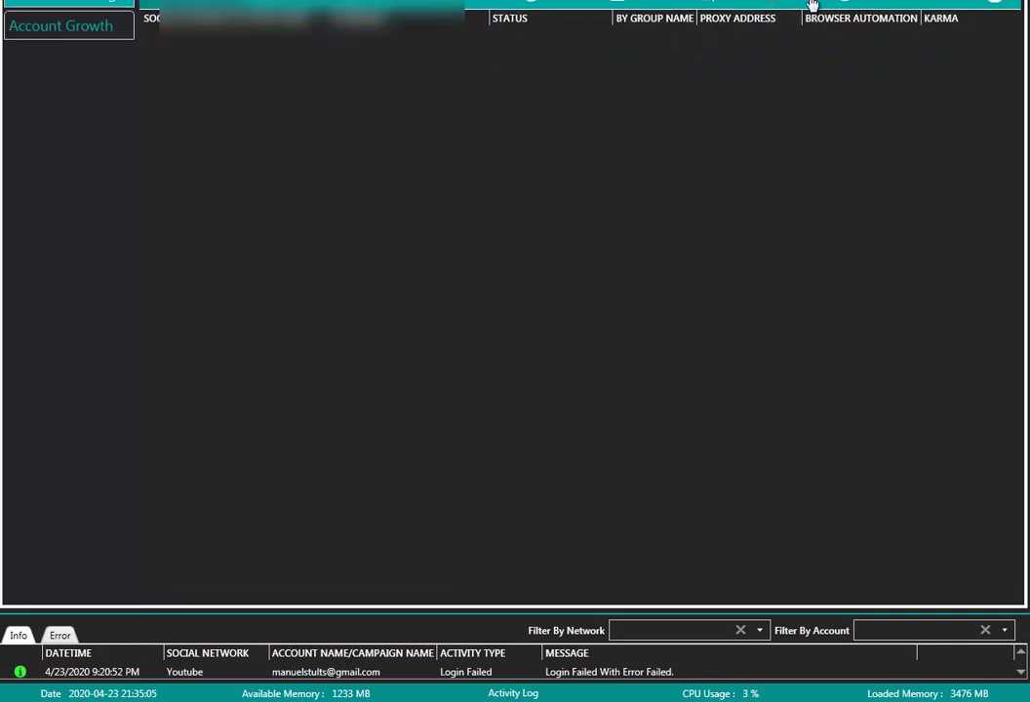
Step: View the account manager for Tumblr, Quora and LinkedIn in turn
left_click(811, 3)
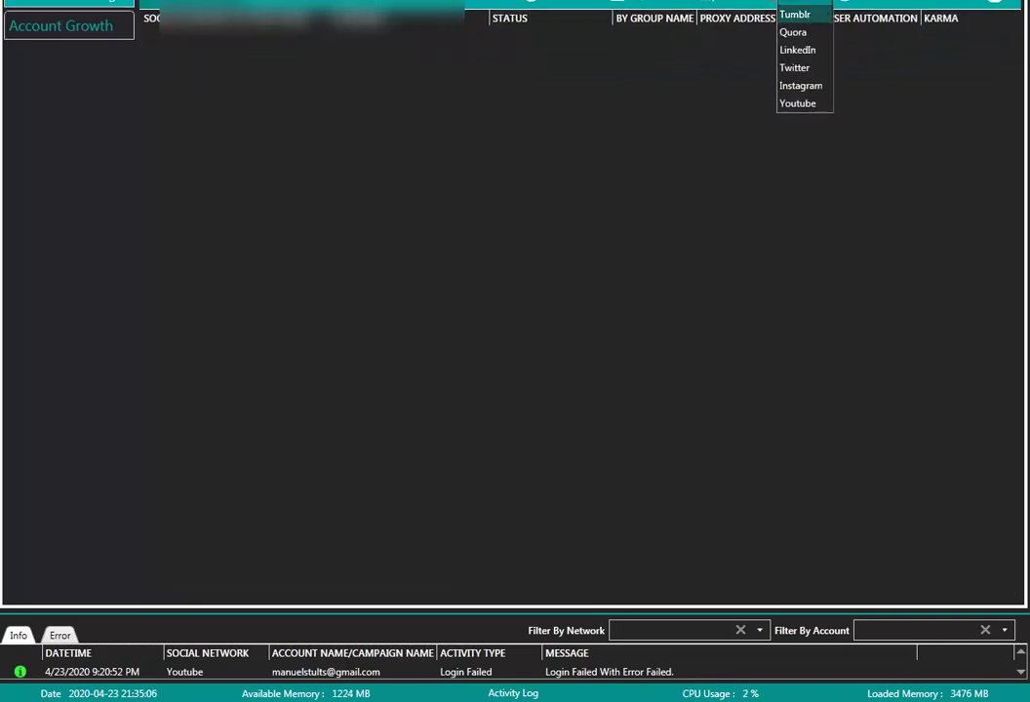
left_click(809, 17)
left_click(812, 3)
left_click(813, 37)
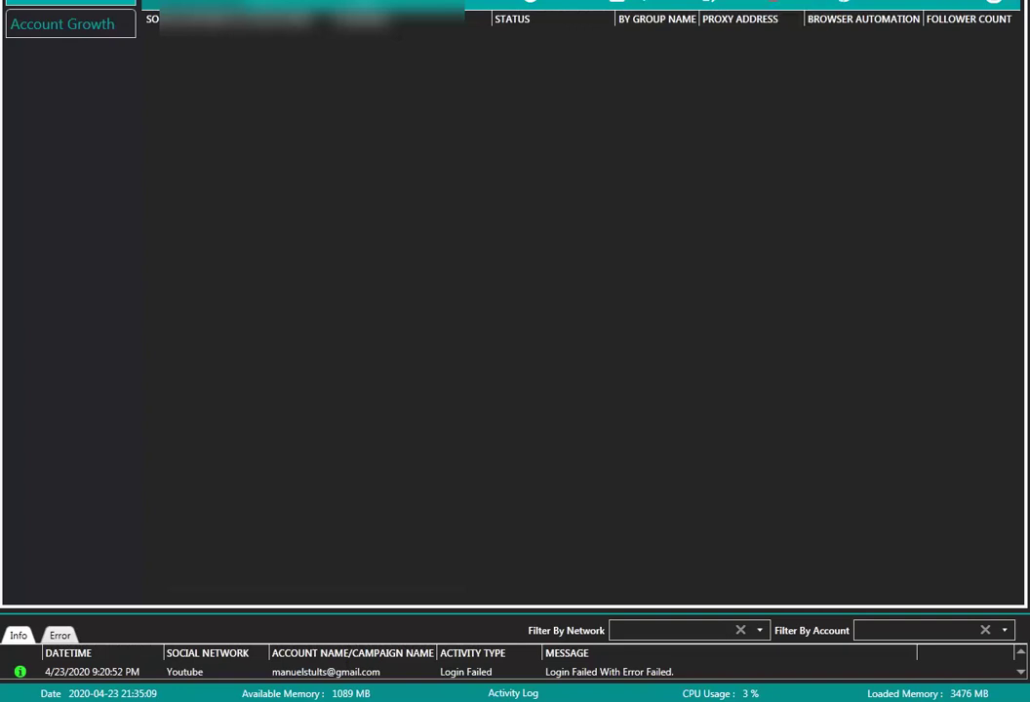
left_click(810, 3)
left_click(809, 50)
Step: View the Instagram and YouTube accounts, and return to the combined account list of all networks
left_click(810, 3)
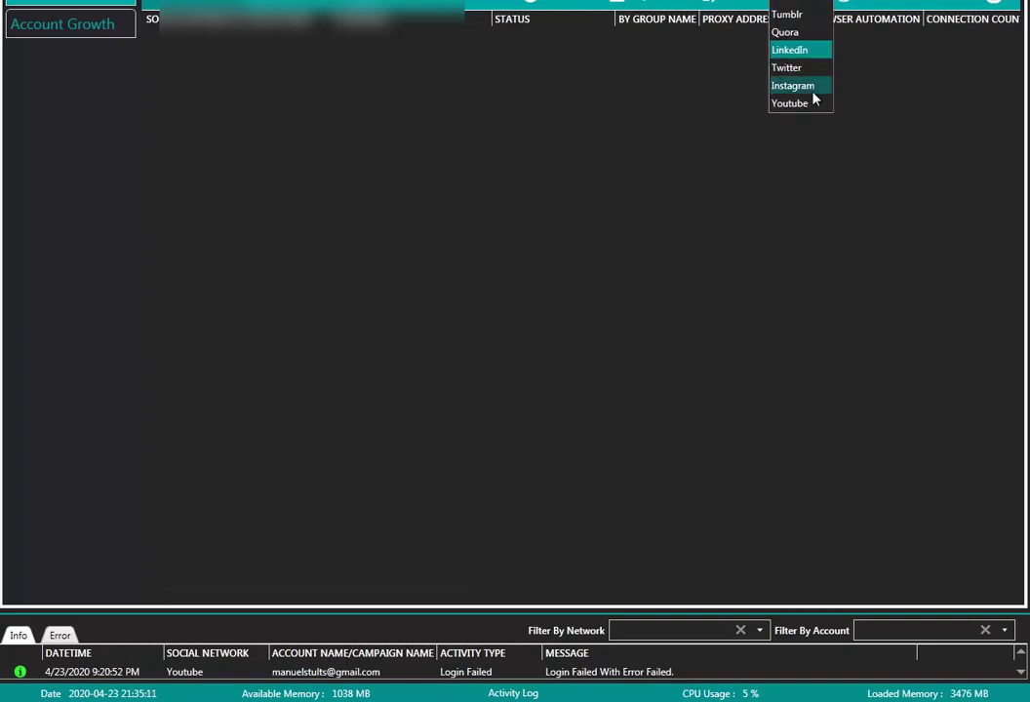
left_click(812, 92)
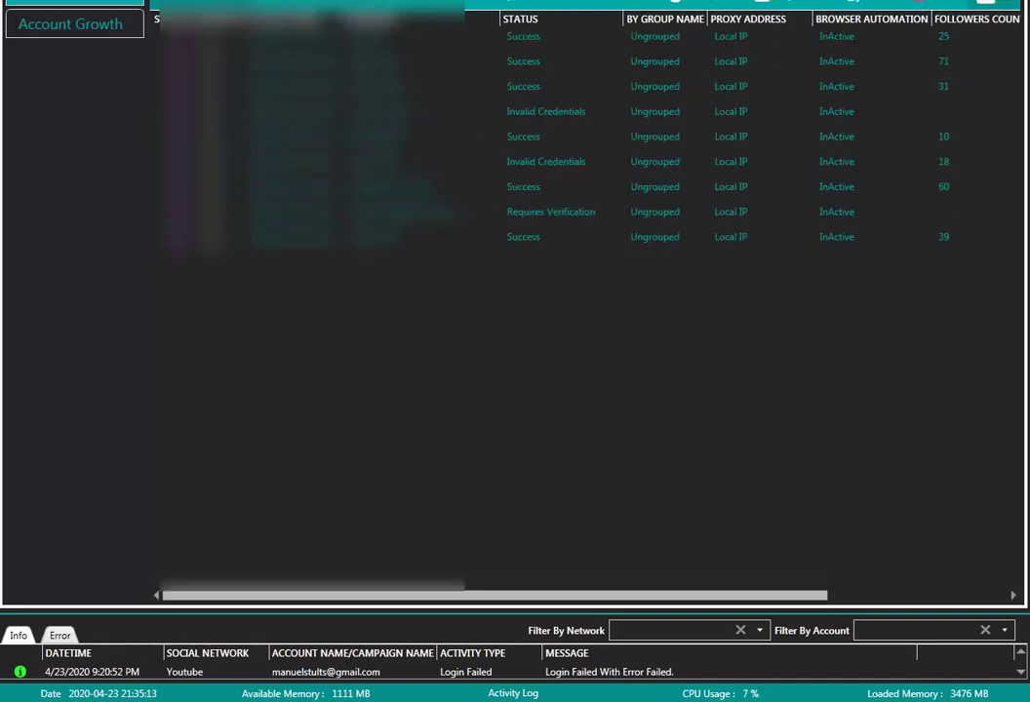
left_click(810, 3)
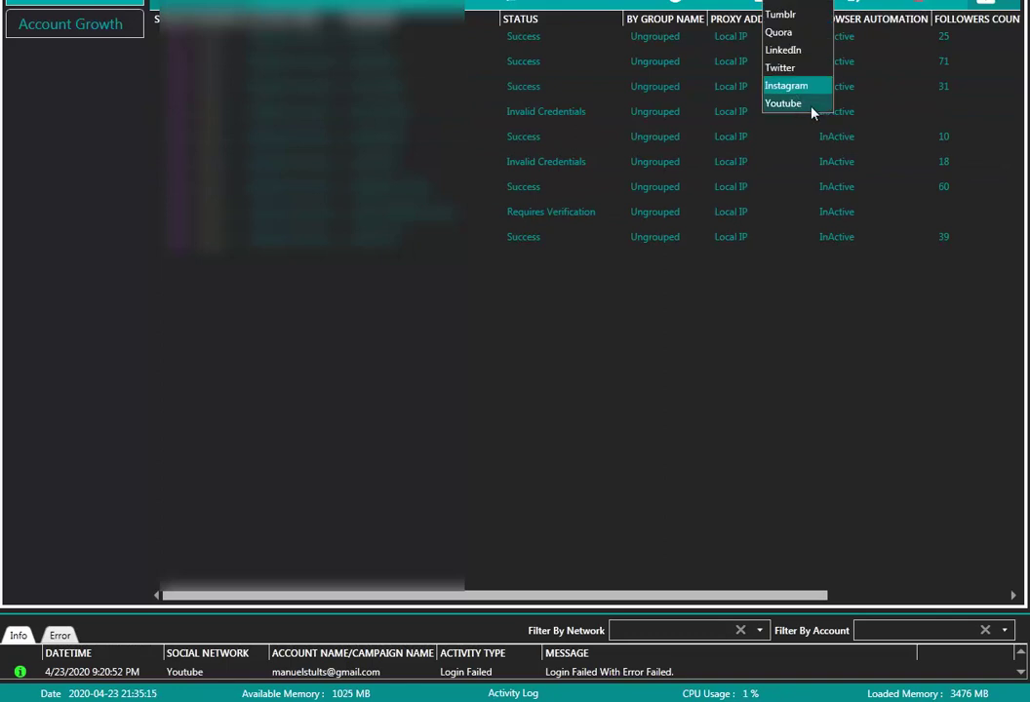
left_click(808, 105)
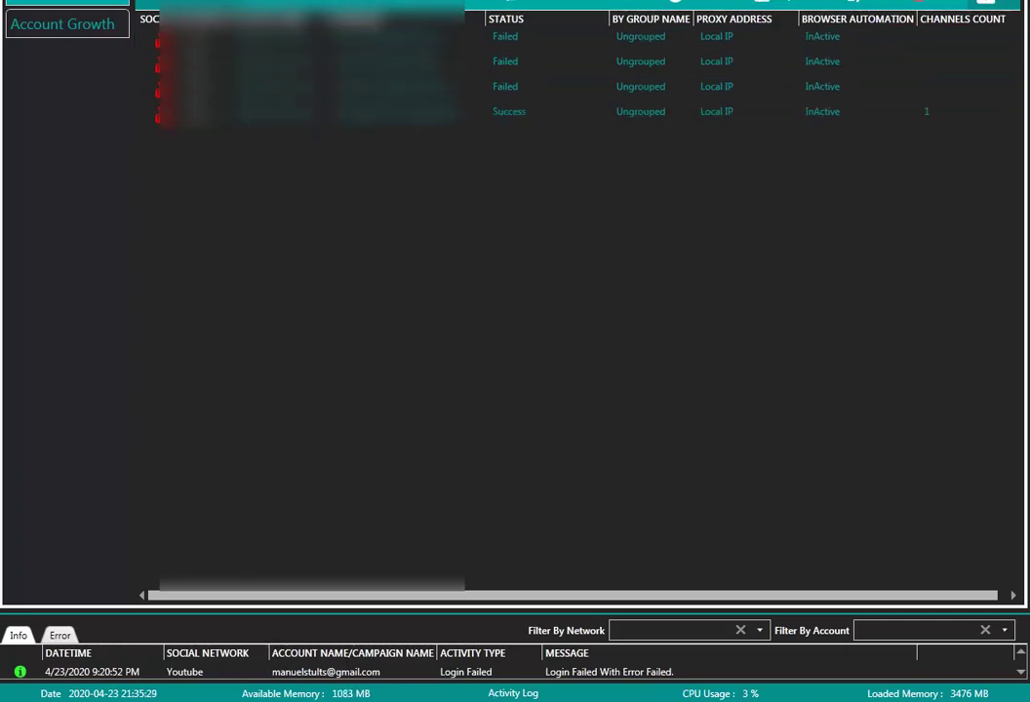
left_click(792, 84)
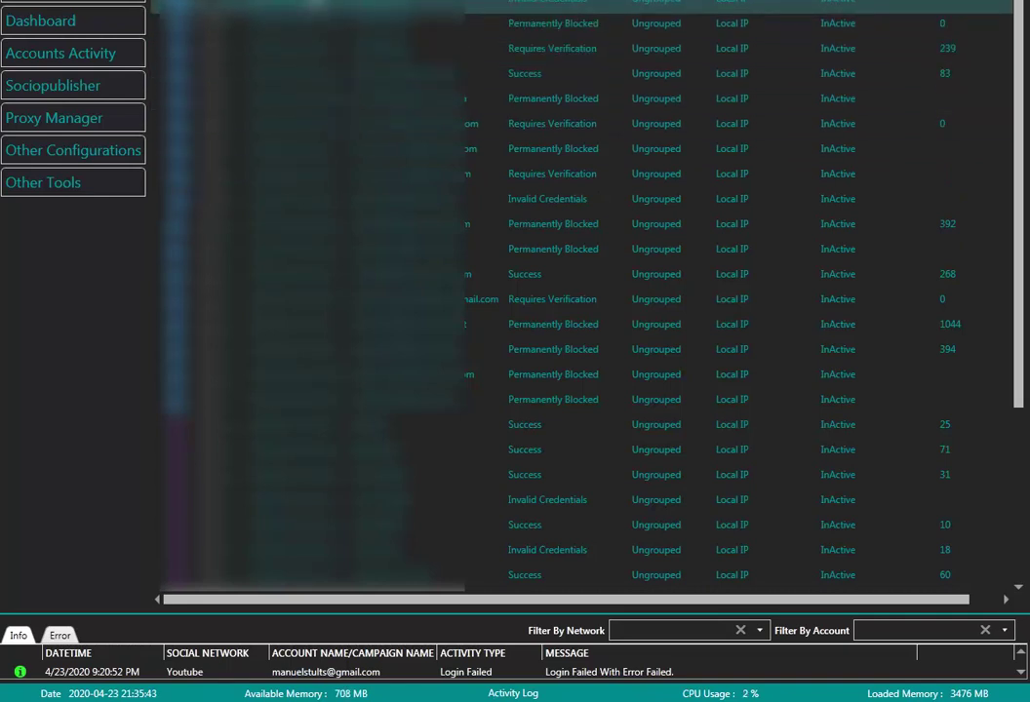
Step: Review the actions available for individual Facebook accounts in the list and open one account's activity configuration
right_click(317, 5)
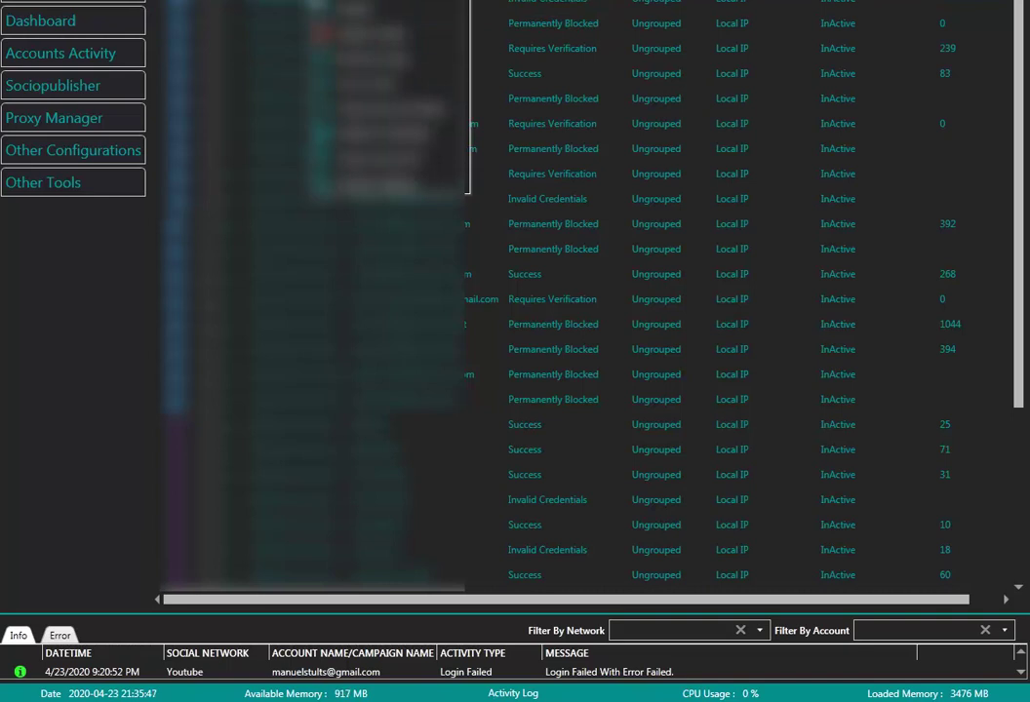
left_click(356, 78)
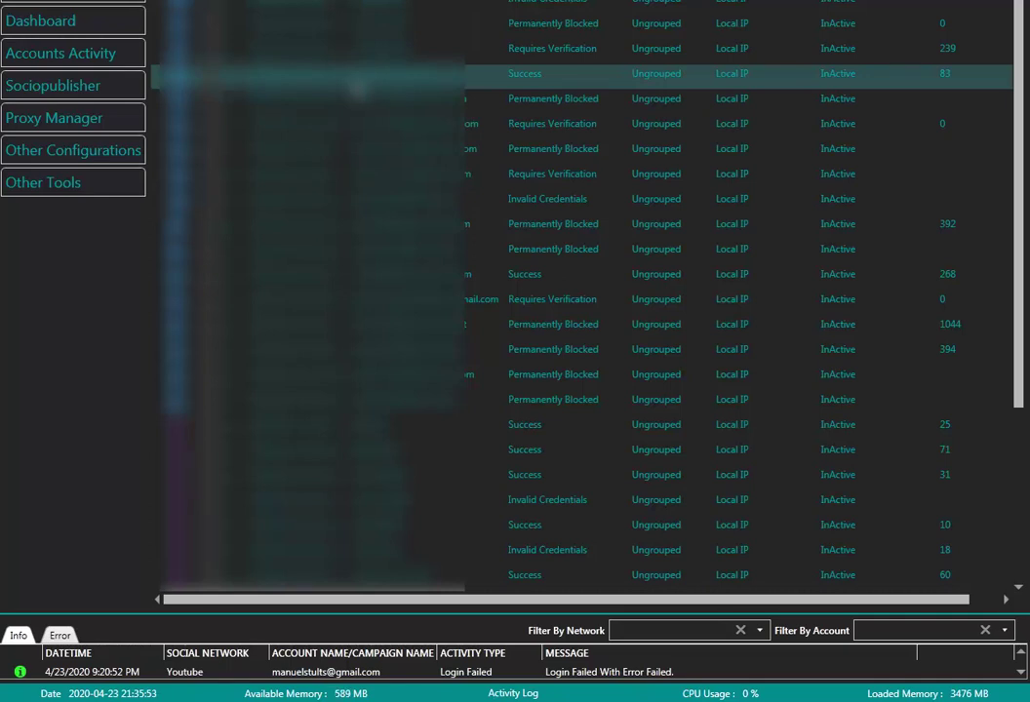
left_click(615, 156)
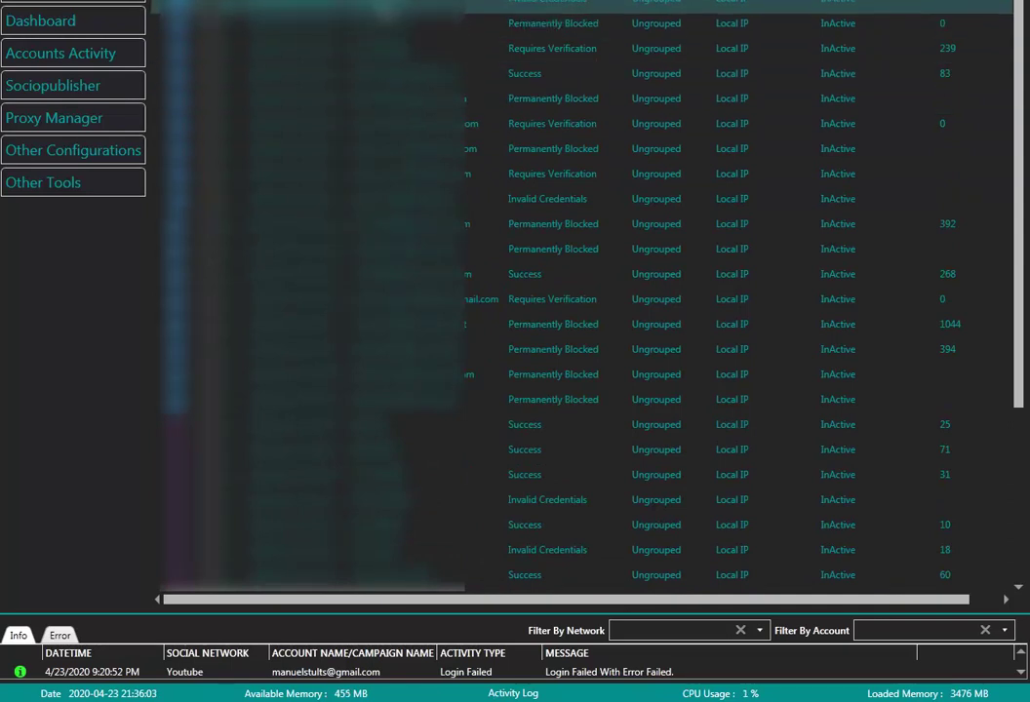
right_click(388, 73)
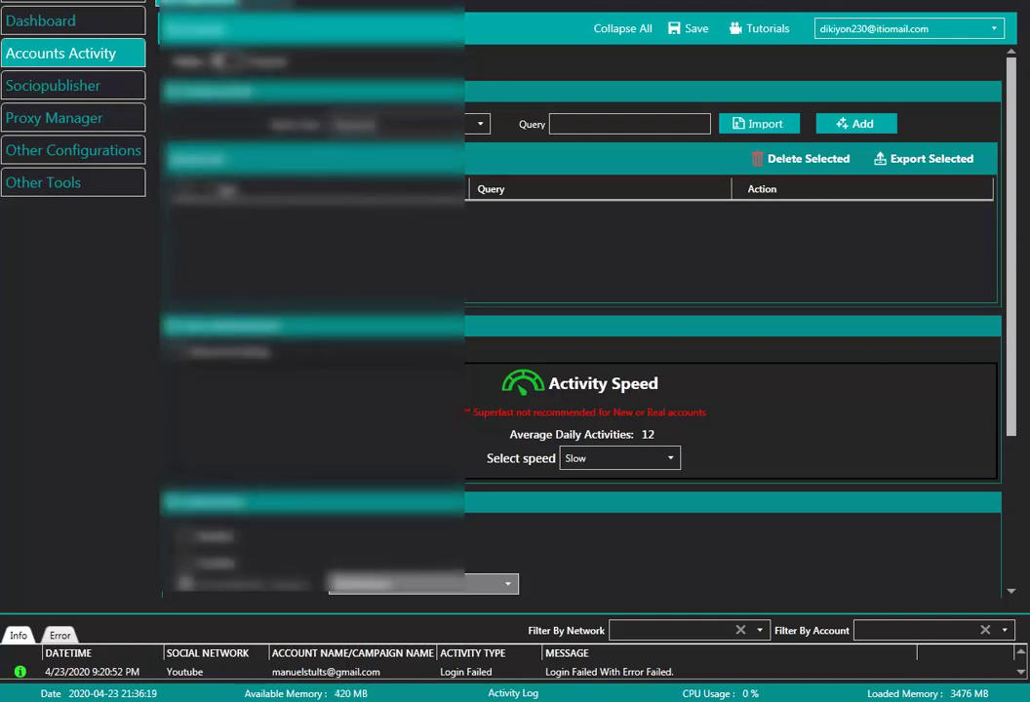
Step: Try the Location query type in the search query, set the type to Group Members and activate the query field
left_click(386, 130)
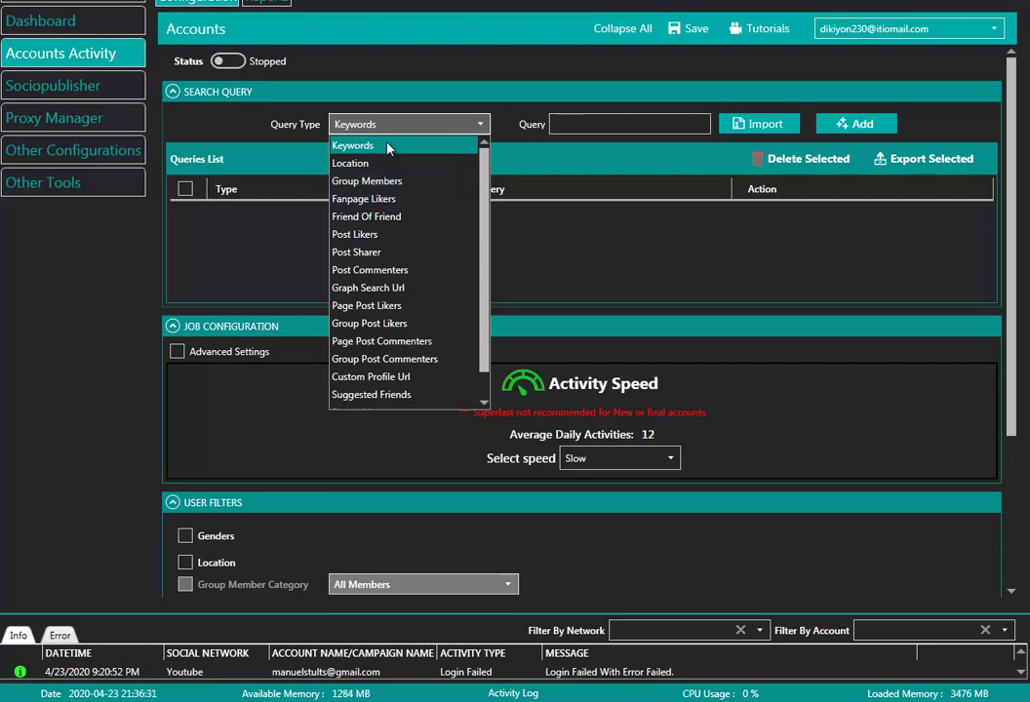
left_click(561, 125)
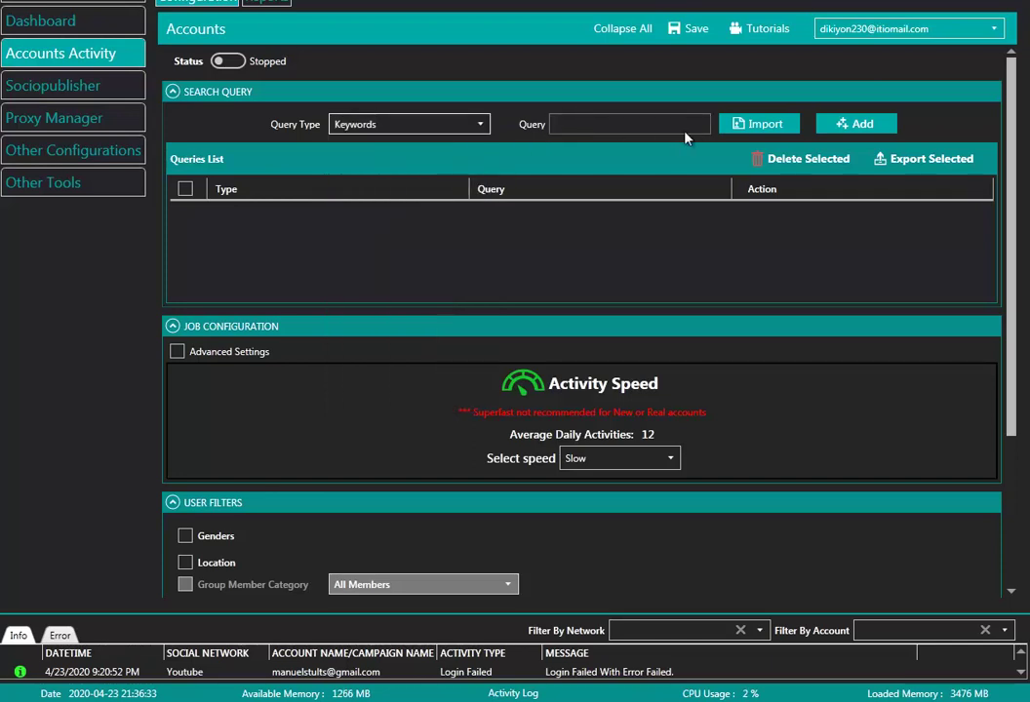
left_click(463, 125)
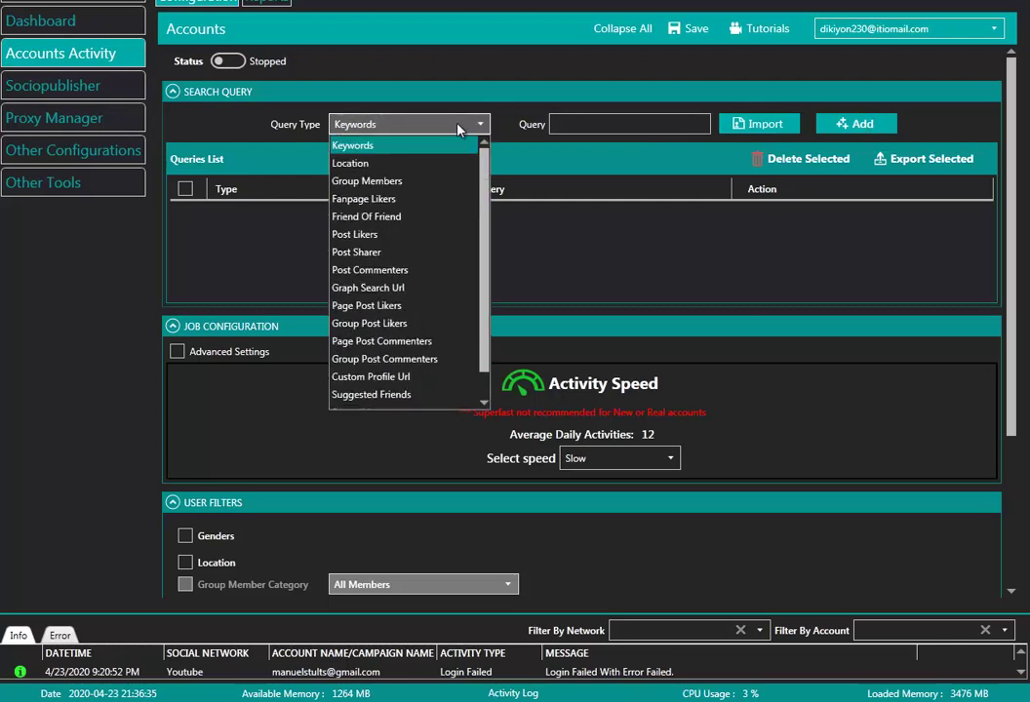
left_click(379, 168)
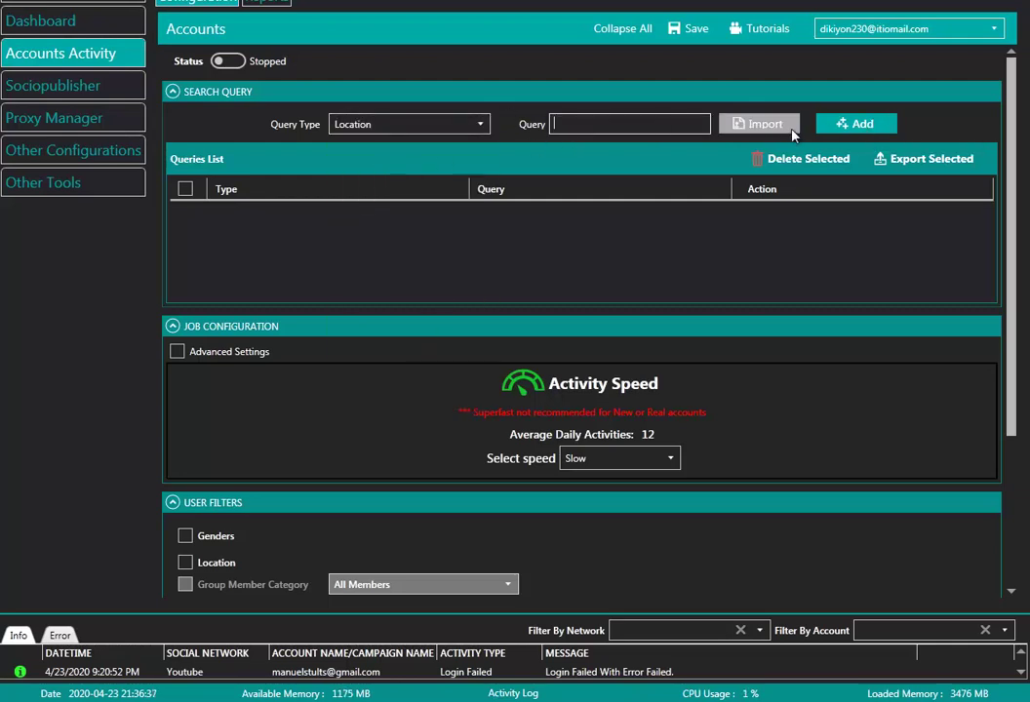
left_click(405, 127)
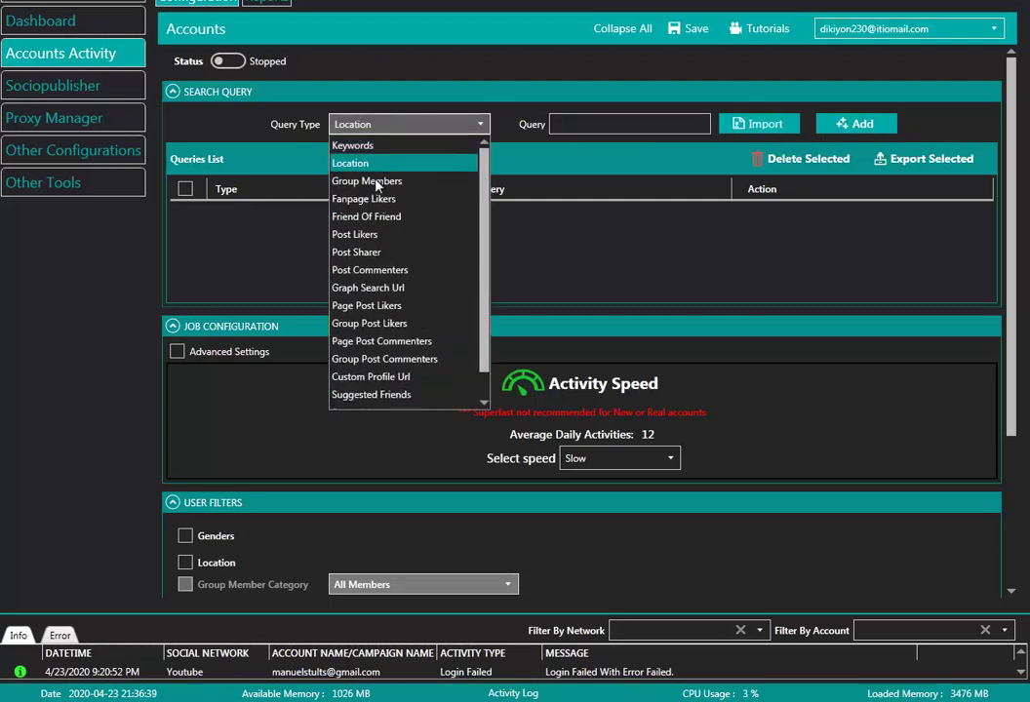
left_click(393, 186)
left_click(636, 124)
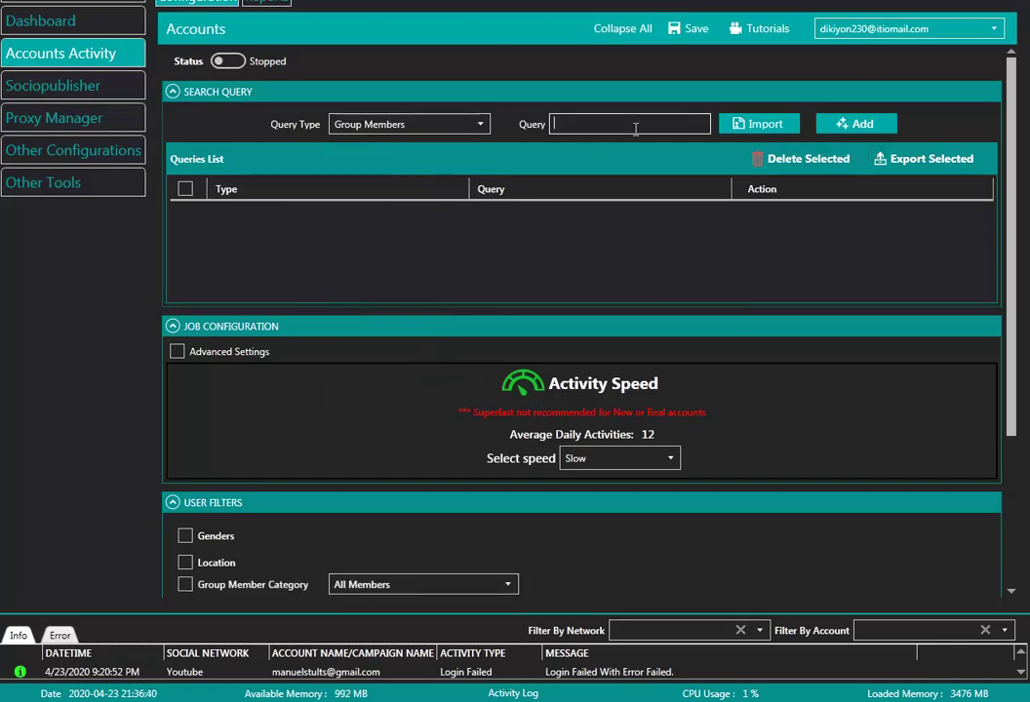
Step: Look through the full list of search query types down to User Follower
left_click(410, 123)
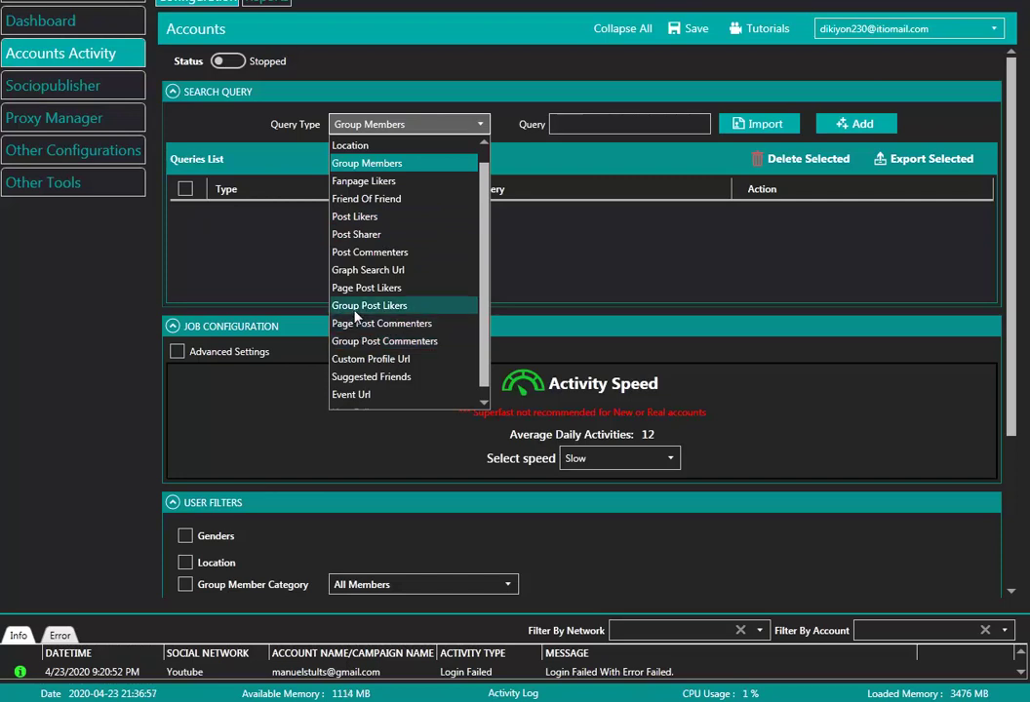
scroll(376, 379, "down", 1)
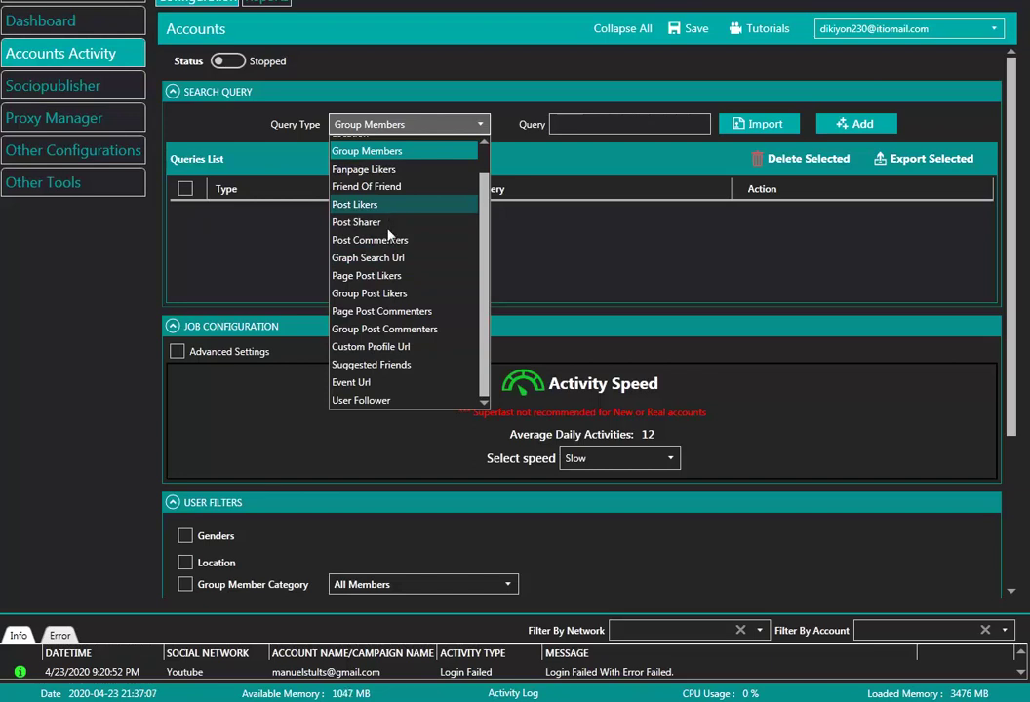
left_click(673, 244)
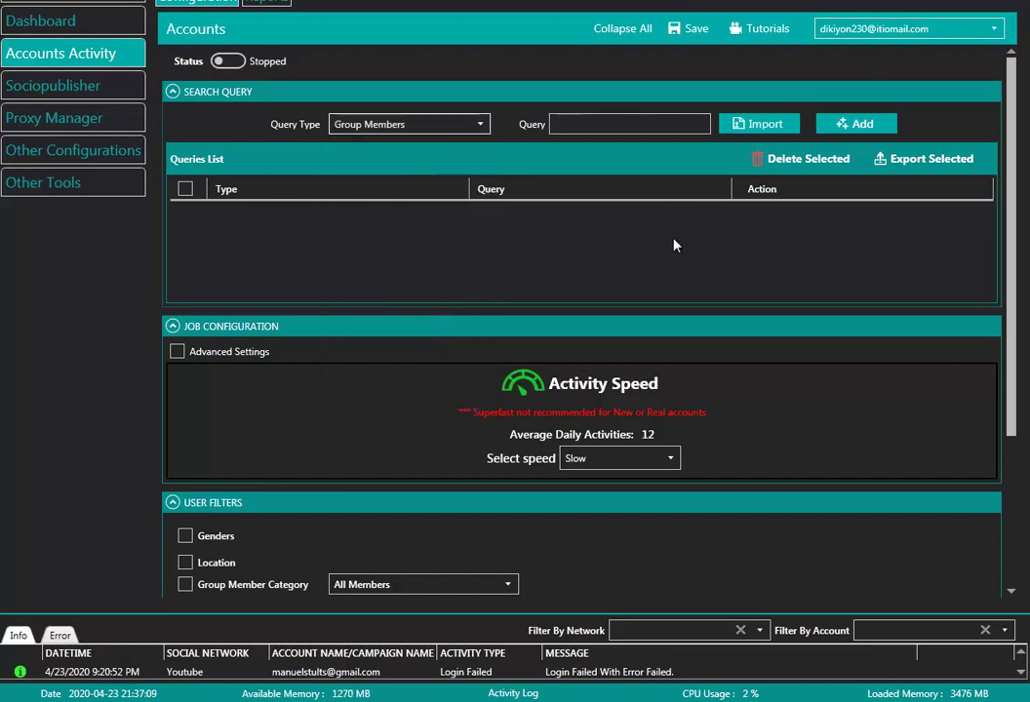
left_click(850, 125)
Step: Try the Genders user filter with the Female option, and clear the filter
scroll(278, 390, "down", 3)
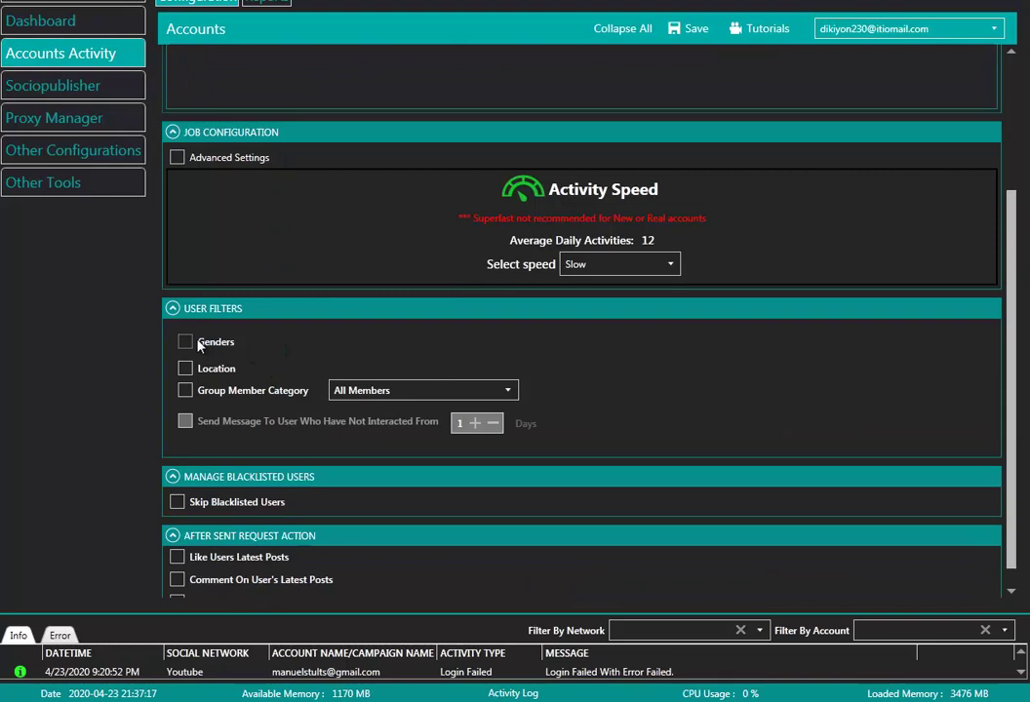
left_click(199, 346)
left_click(283, 368)
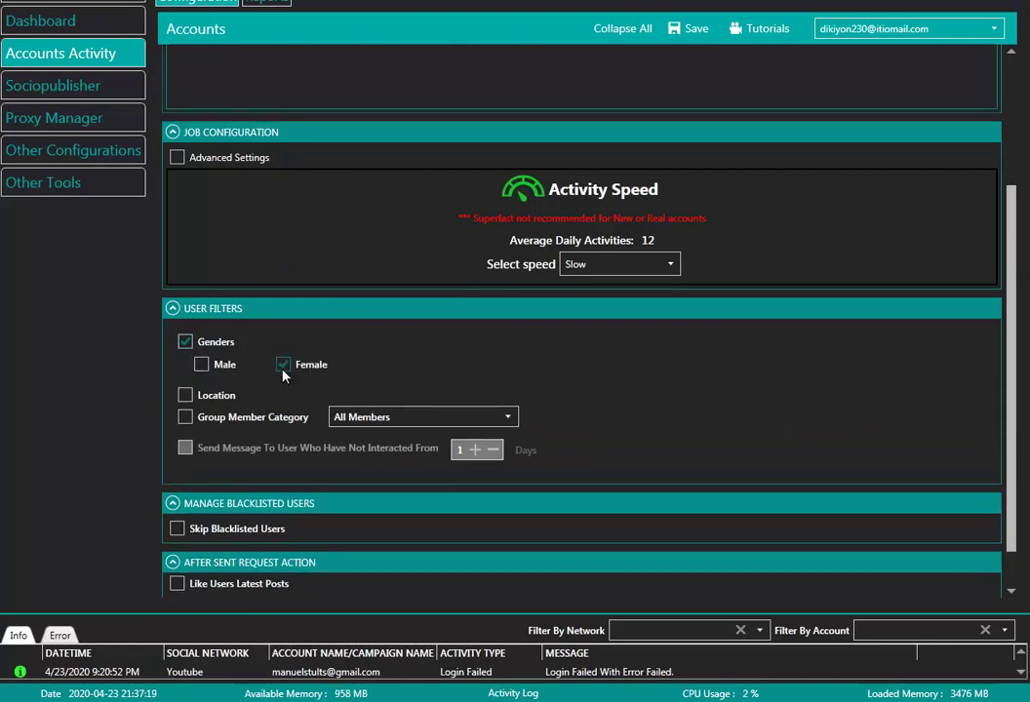
left_click(283, 367)
left_click(185, 341)
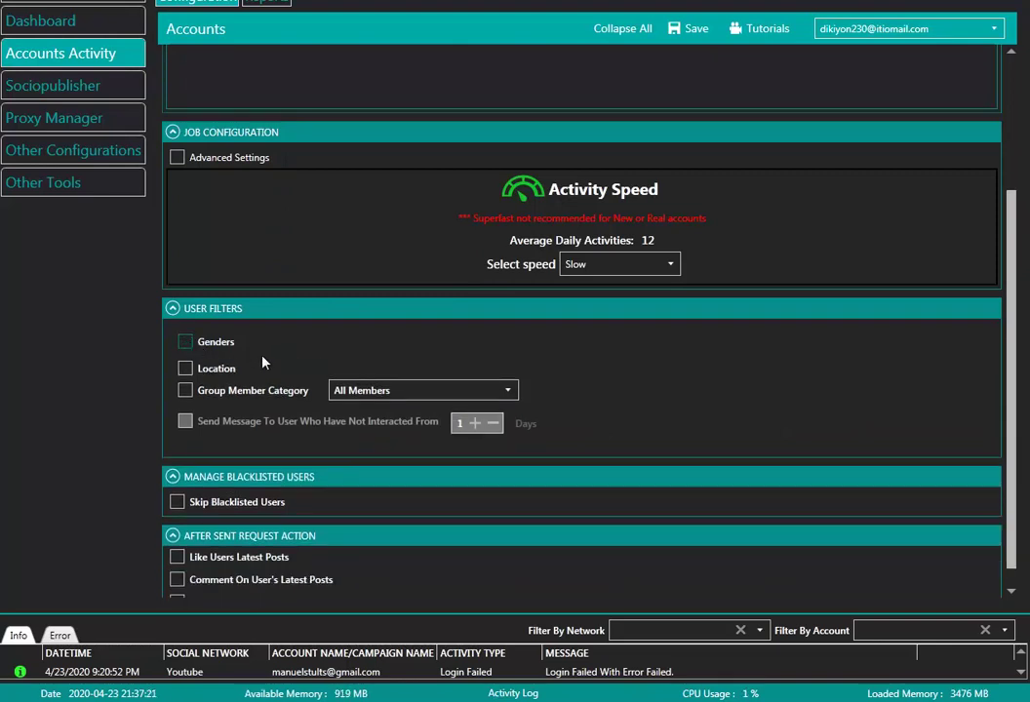
Step: Try the Location user filter and the Skip Blacklisted Users option, and clear both
left_click(185, 368)
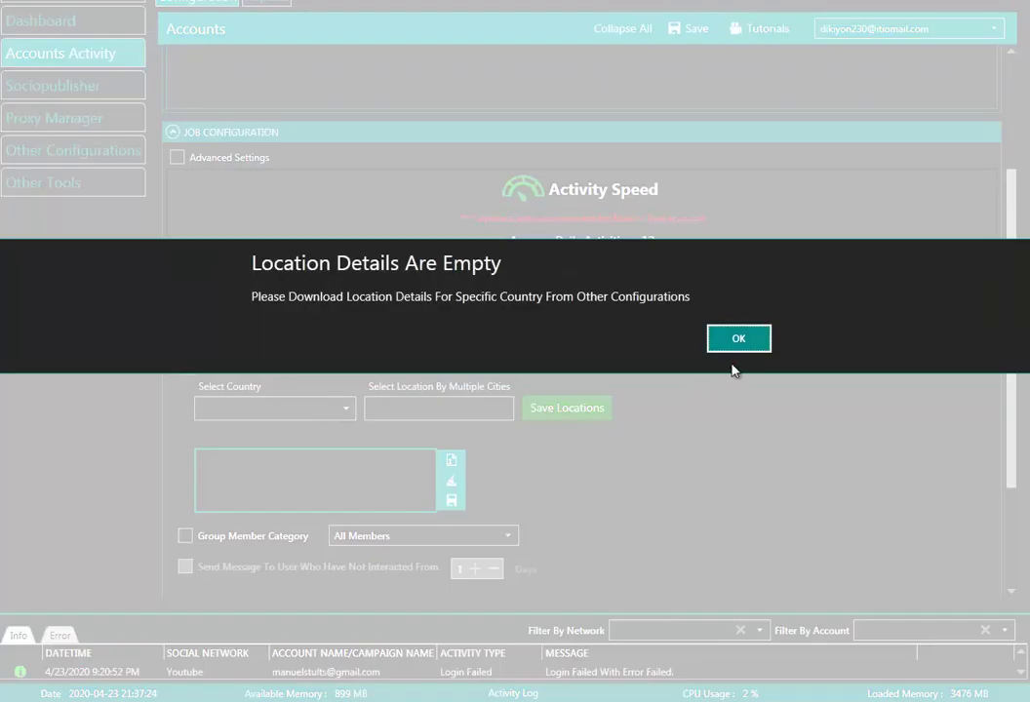
left_click(733, 339)
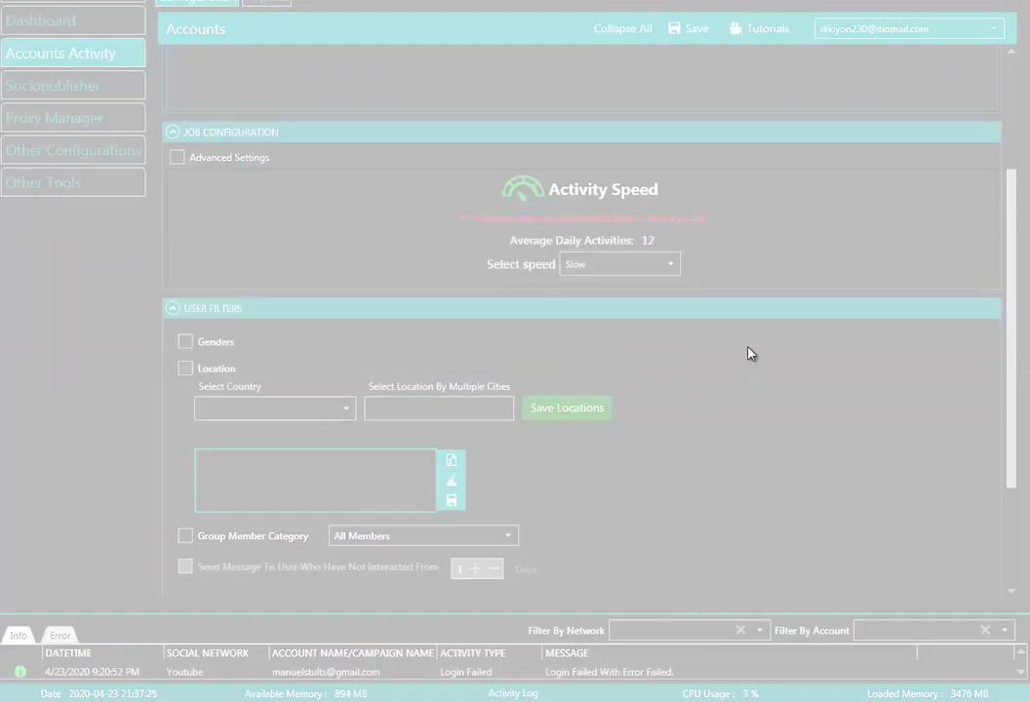
left_click(185, 368)
scroll(517, 478, "down", 1)
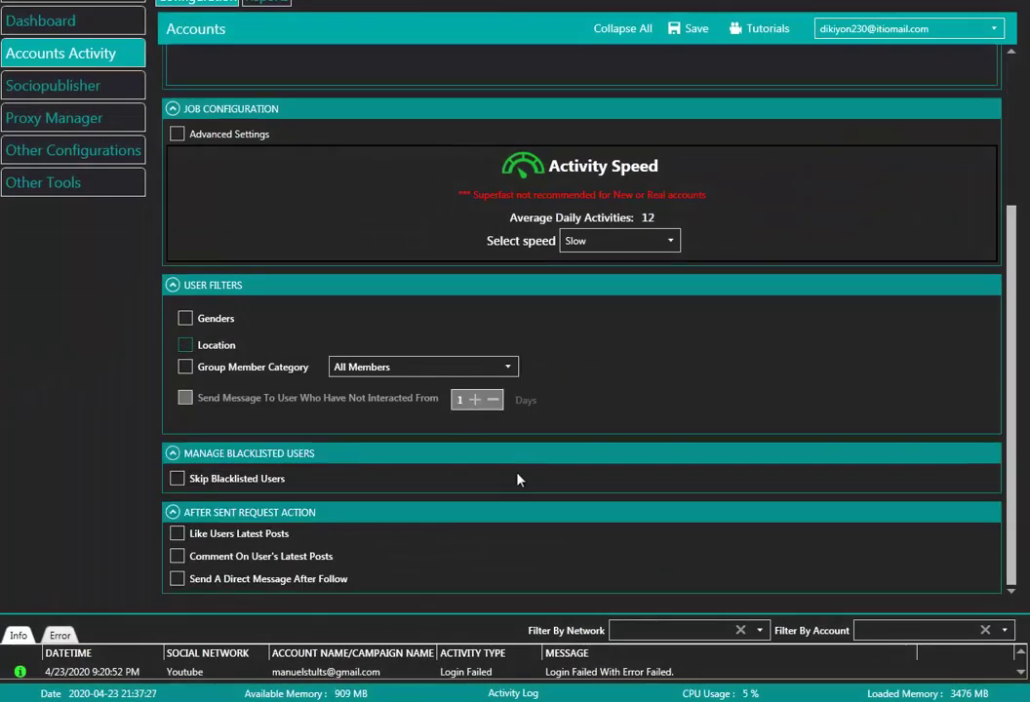
left_click(223, 482)
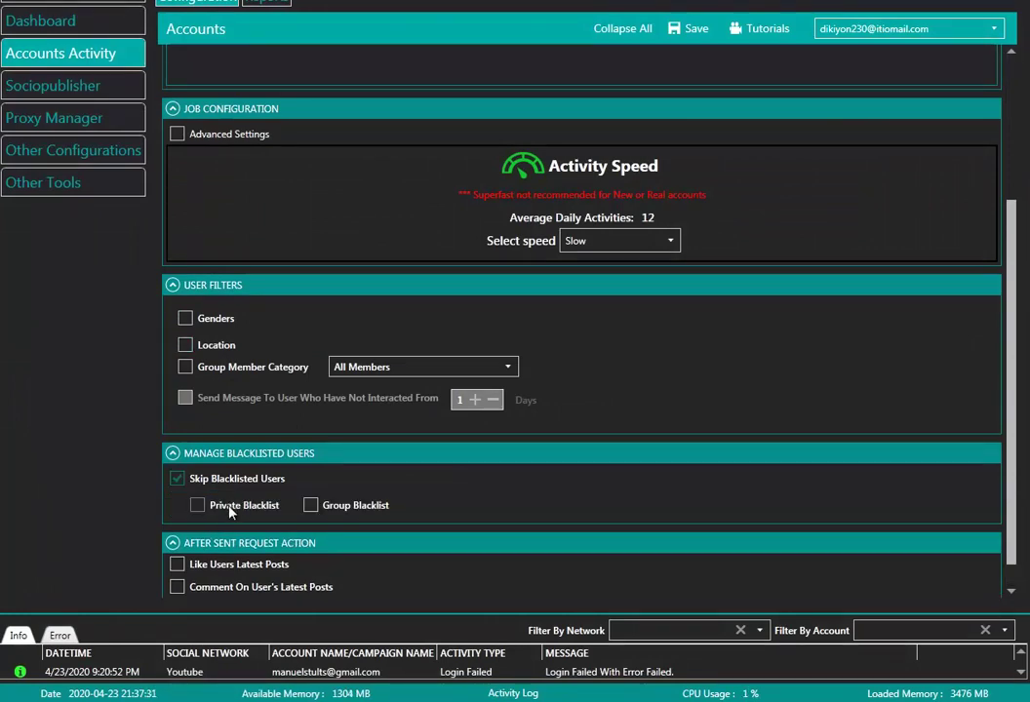
left_click(227, 480)
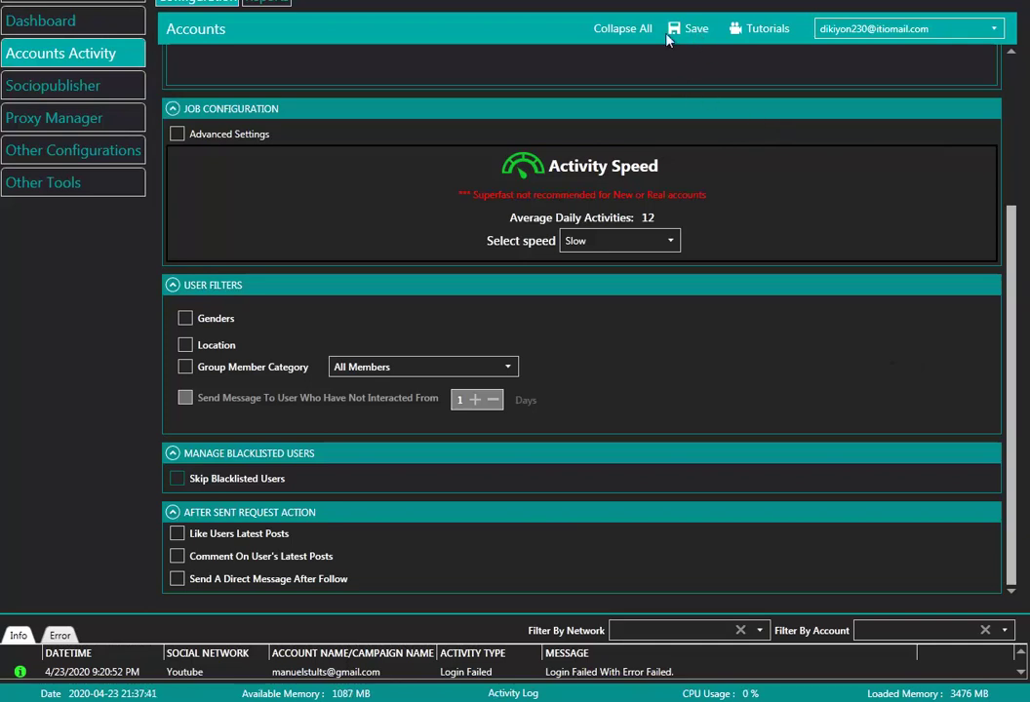
Step: Open the activity for accepting or cancelling received requests and try to start it with its status switch
left_click(353, 2)
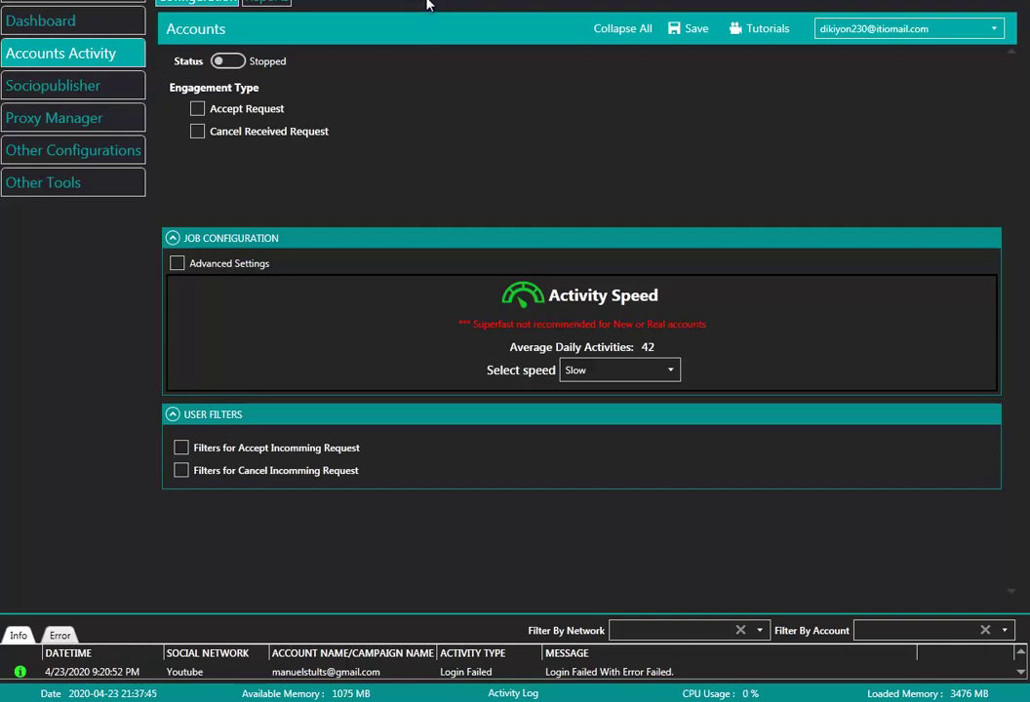
left_click(228, 62)
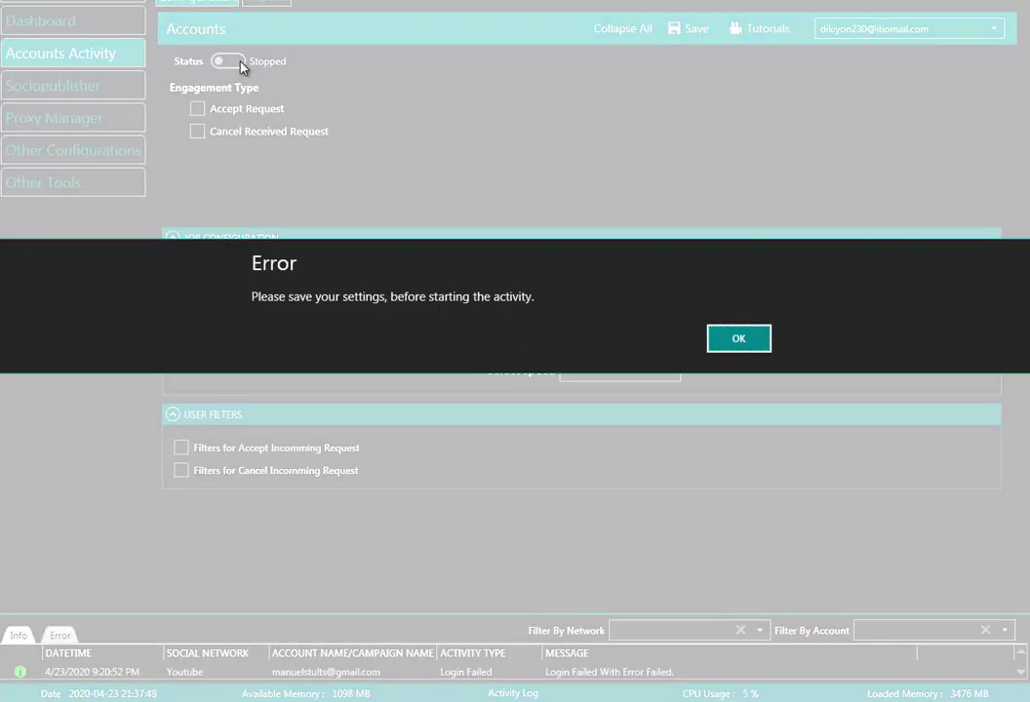
left_click(710, 339)
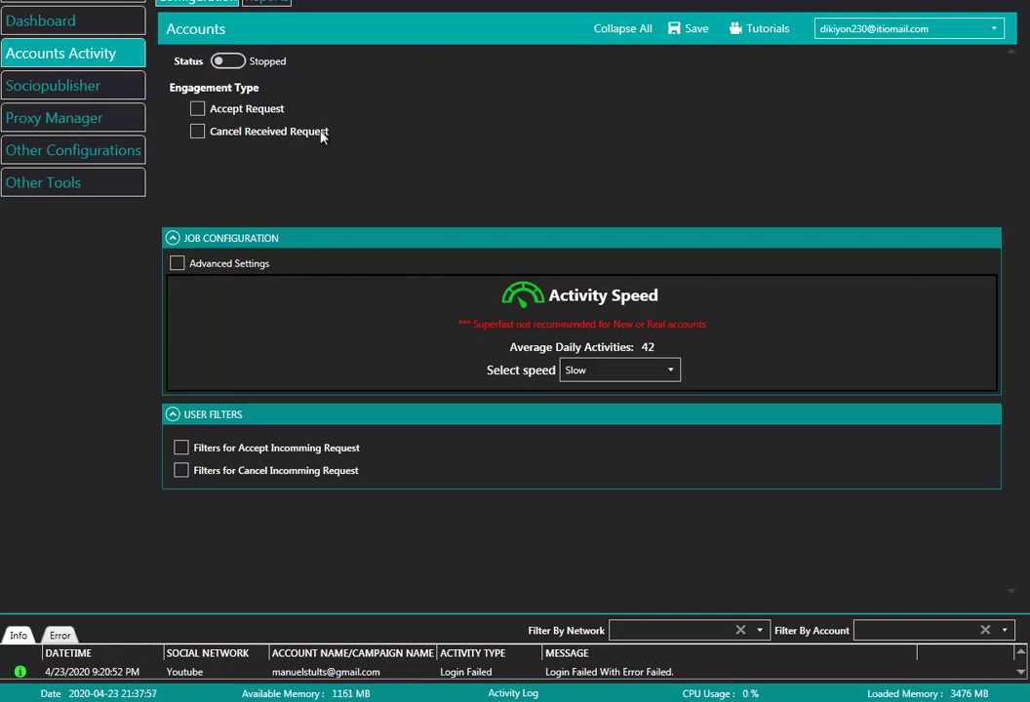
Step: Review the messaging activities' configuration, covering search queries, message text with query selection, and the reply activity's message sources and filters
left_click(697, 32)
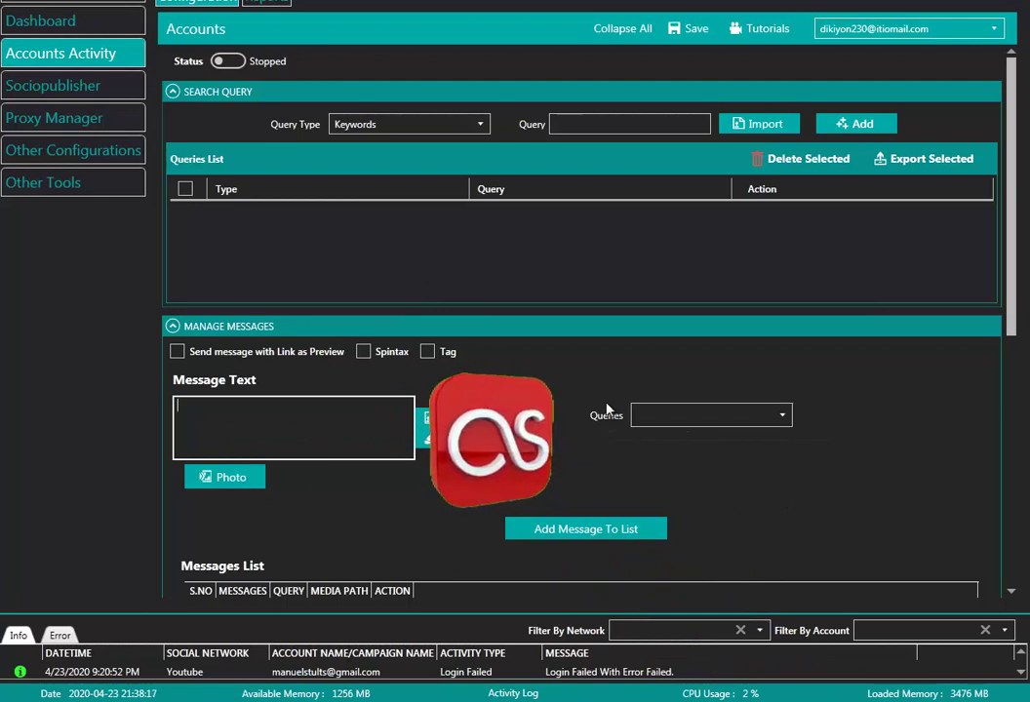
left_click(690, 418)
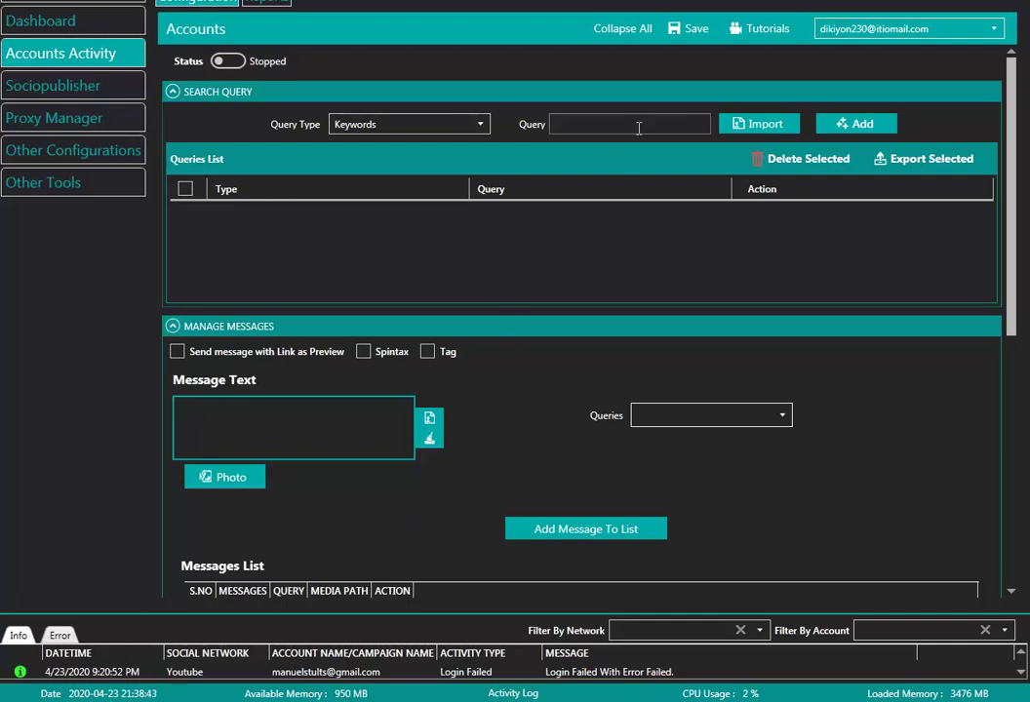
left_click(806, 1)
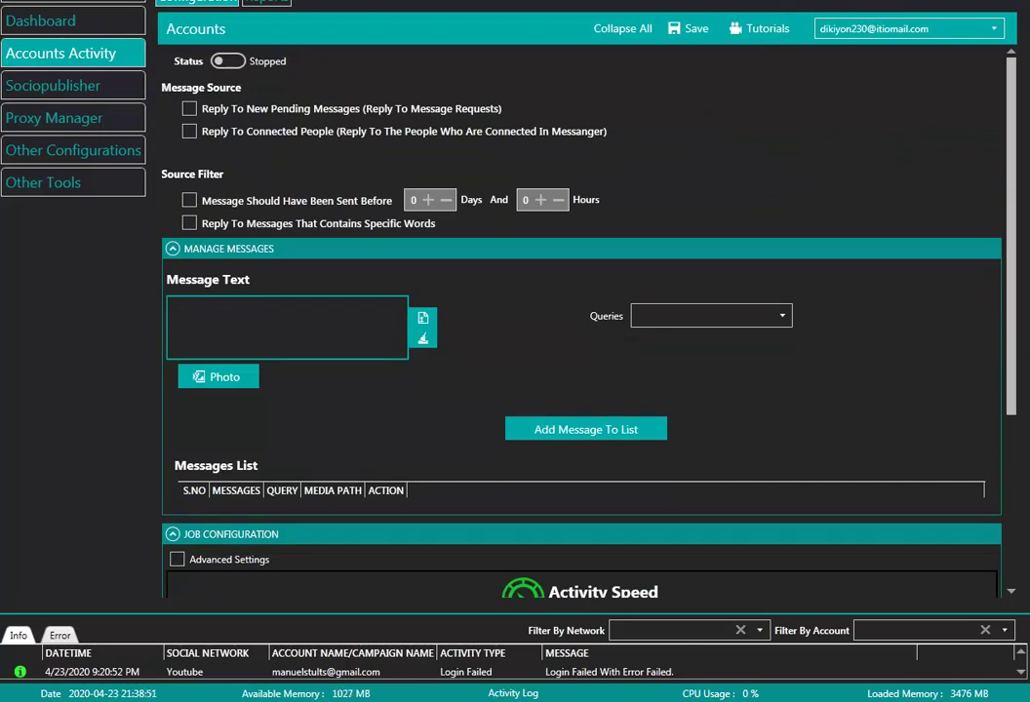
left_click(931, 1)
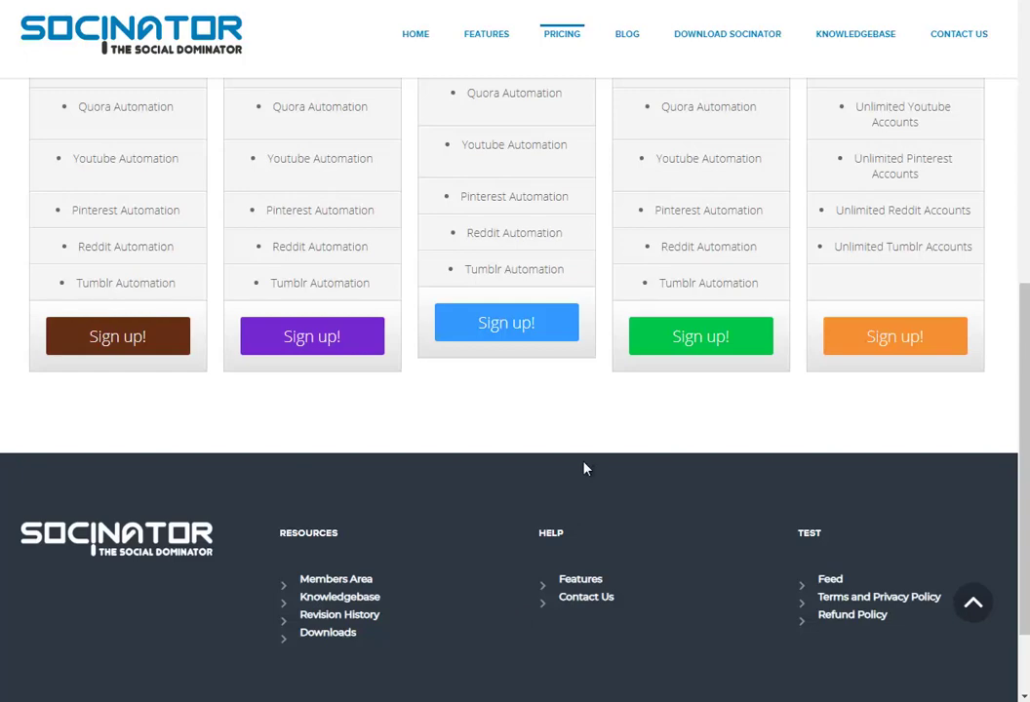
Step: Review the plans on Socinator's website pricing page, examining the Business plan's price and social account allowance
scroll(581, 467, "up", 4)
scroll(475, 253, "up", 2)
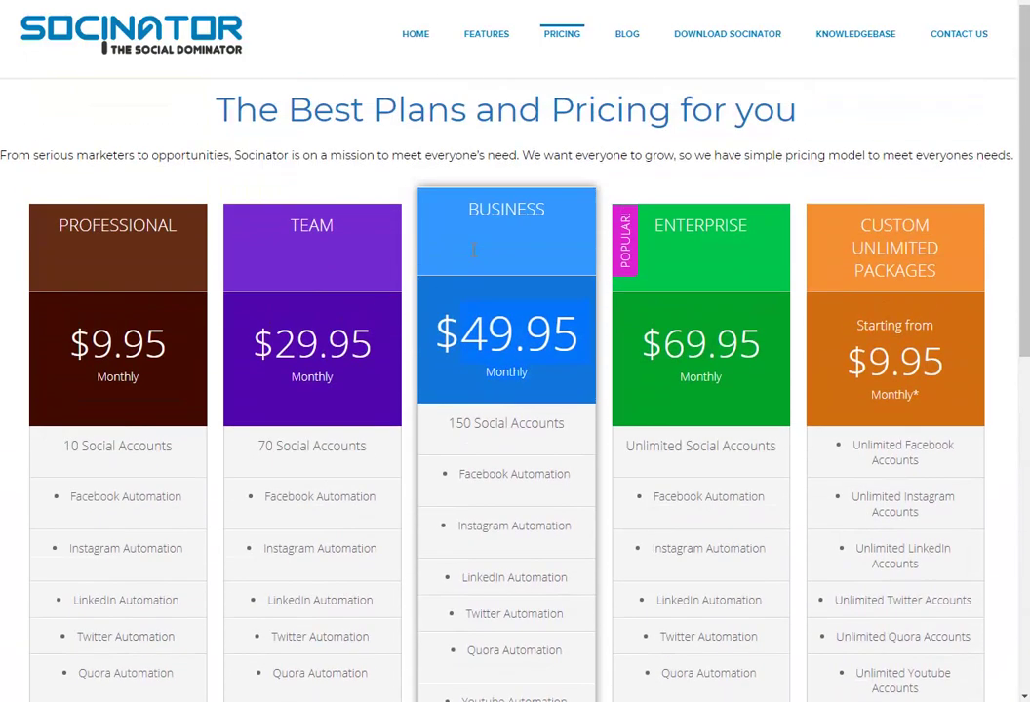
left_click_drag(449, 422, 562, 444)
left_click(561, 444)
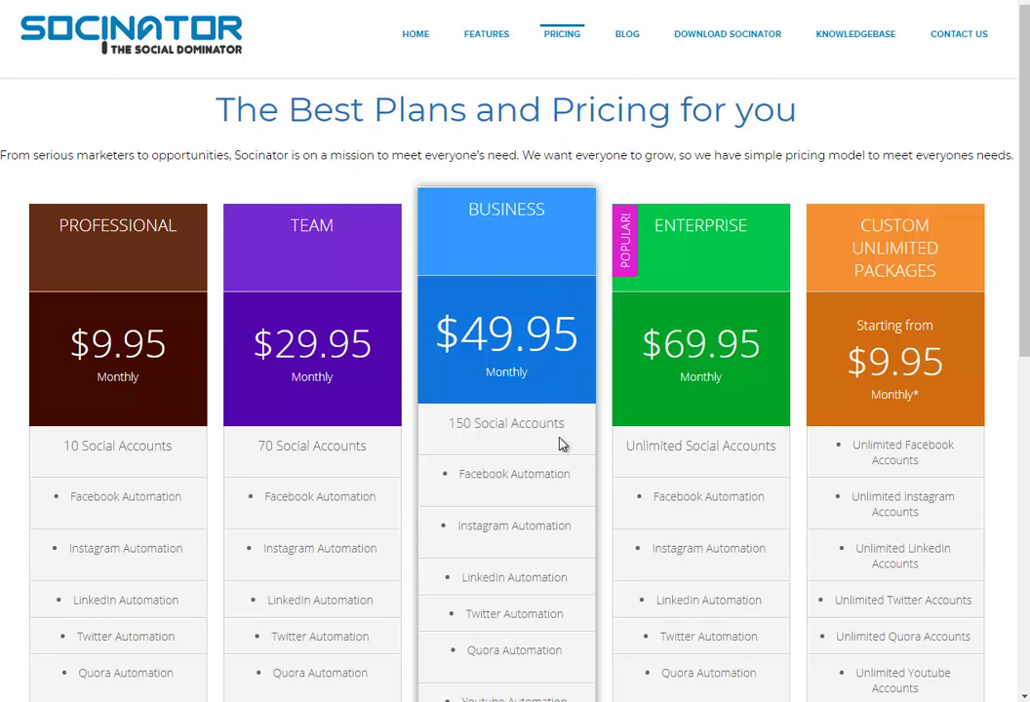